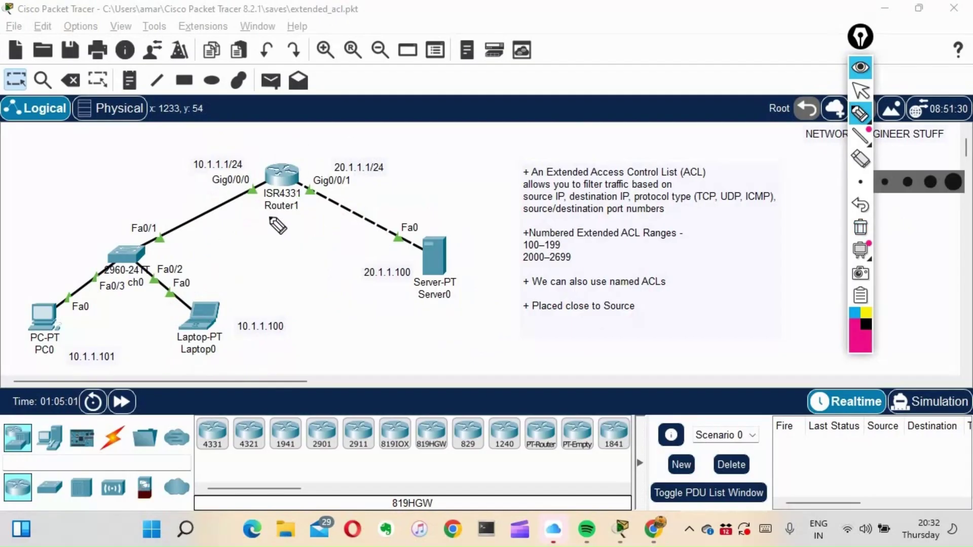
Step: With the annotation pen, underline Router1, the laptop's 10.1.1.100 and the PC's 10.1.1.101, and mark the 10.1.1.1/24 label
mouse_move(302, 216)
left_mouse_down()
mouse_move(272, 225)
mouse_move(306, 223)
left_mouse_up()
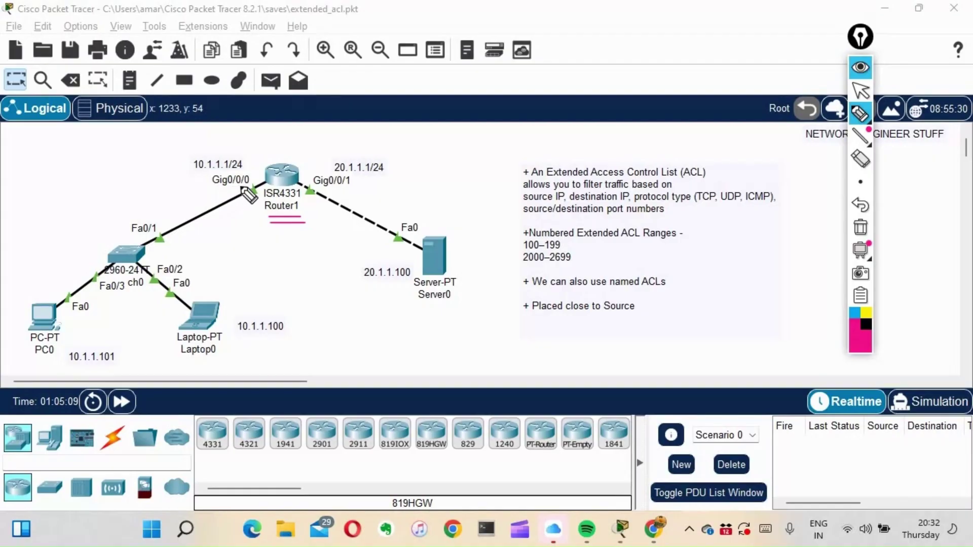
left_click_drag(185, 173, 190, 171)
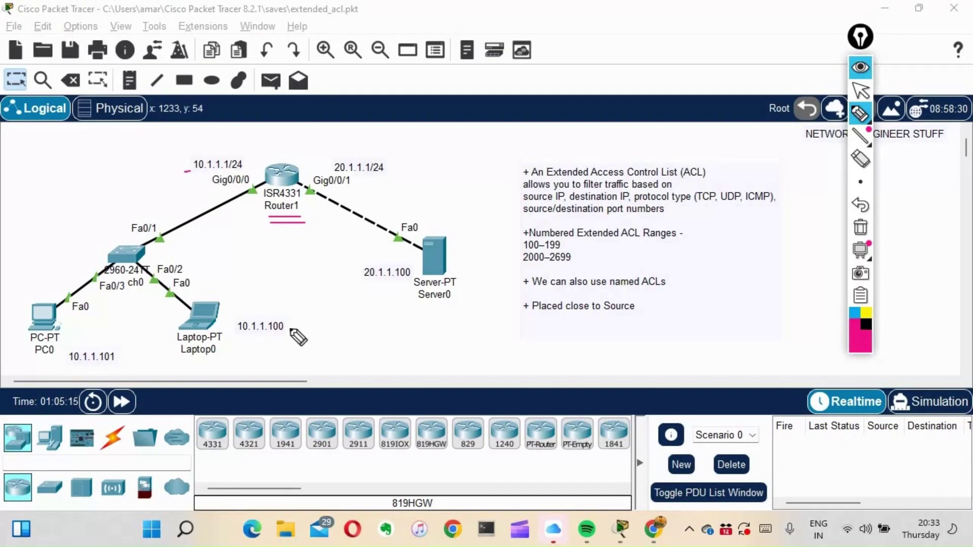
left_click_drag(277, 342, 244, 344)
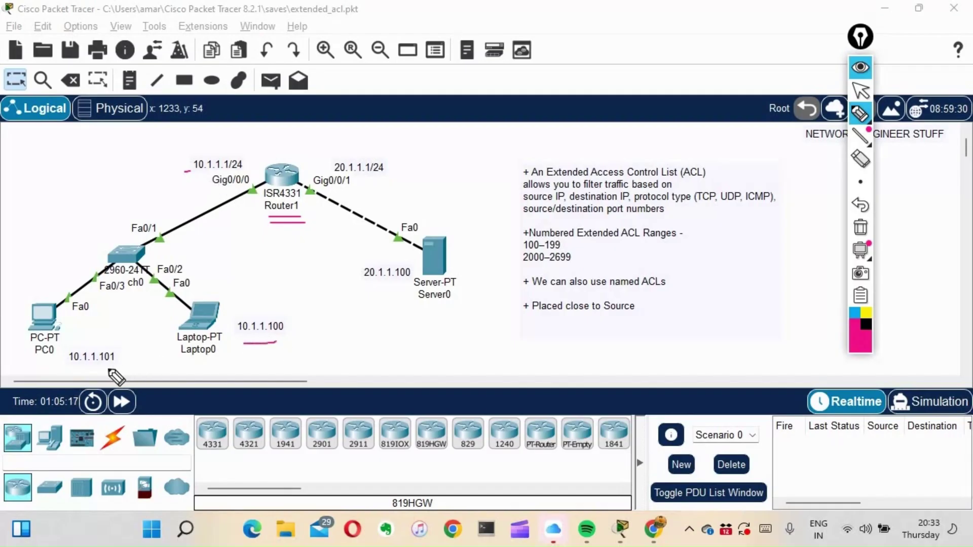
left_click_drag(106, 369, 121, 369)
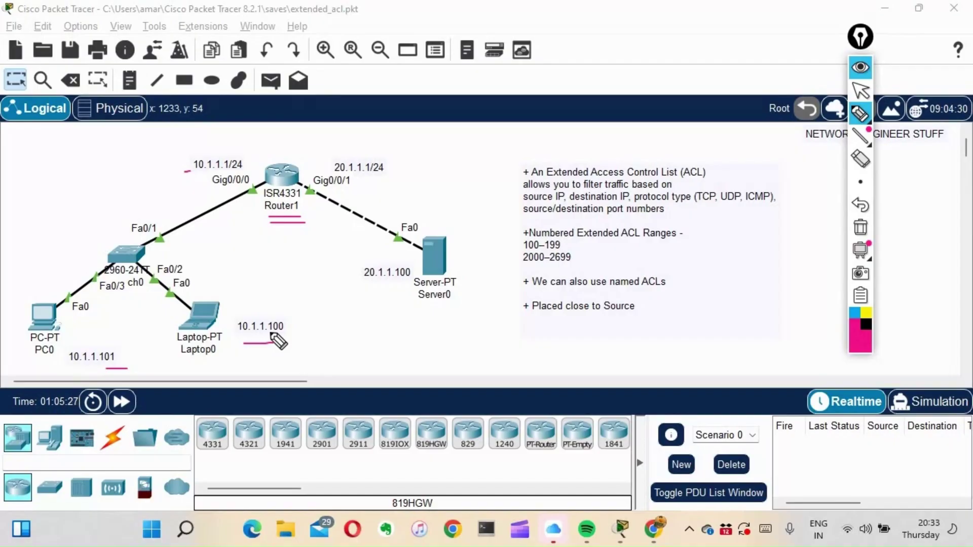
left_click_drag(279, 342, 282, 340)
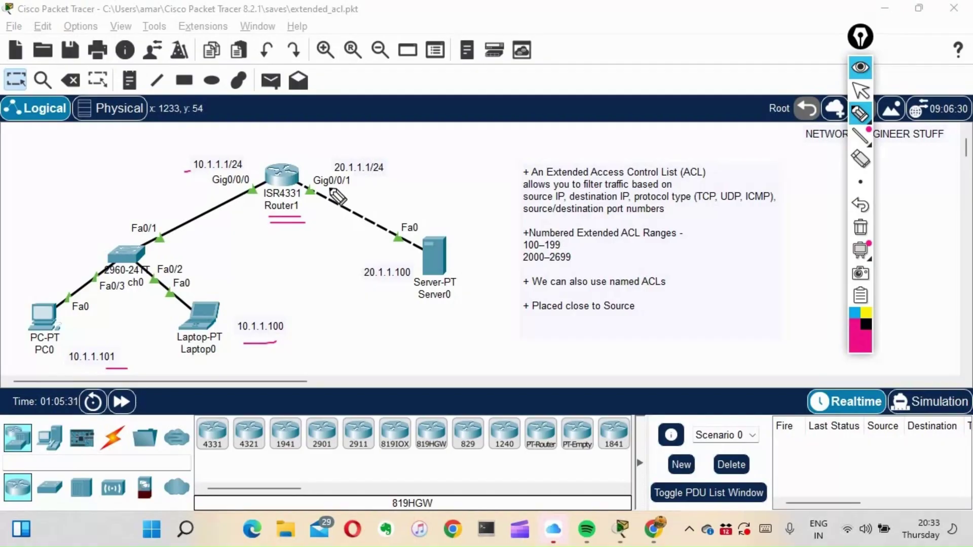
Step: Mark Gig0/0/1 and 20.1.1.1/24, underline Server0, circle its address 20.1.1.100, and hide the annotation overlay
left_click_drag(330, 189, 343, 184)
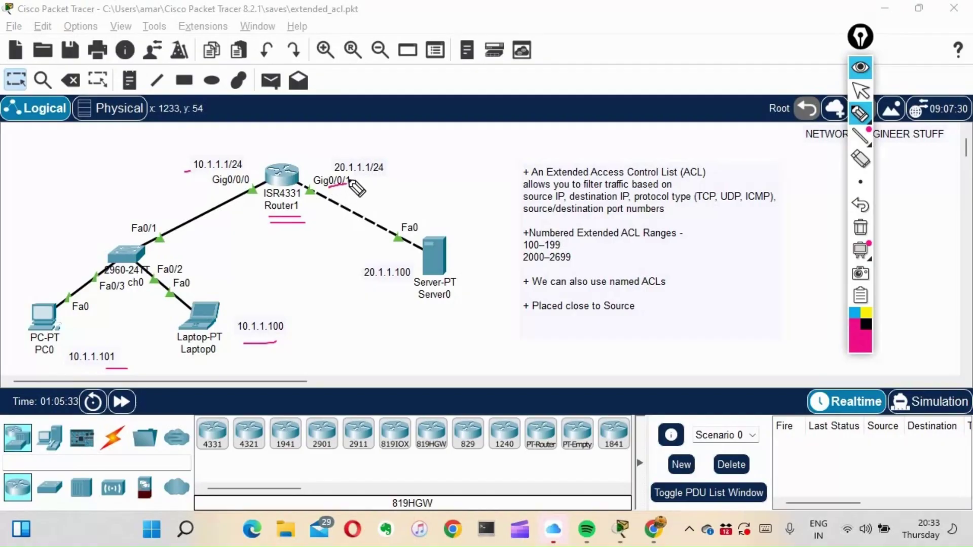
left_click_drag(363, 149, 374, 146)
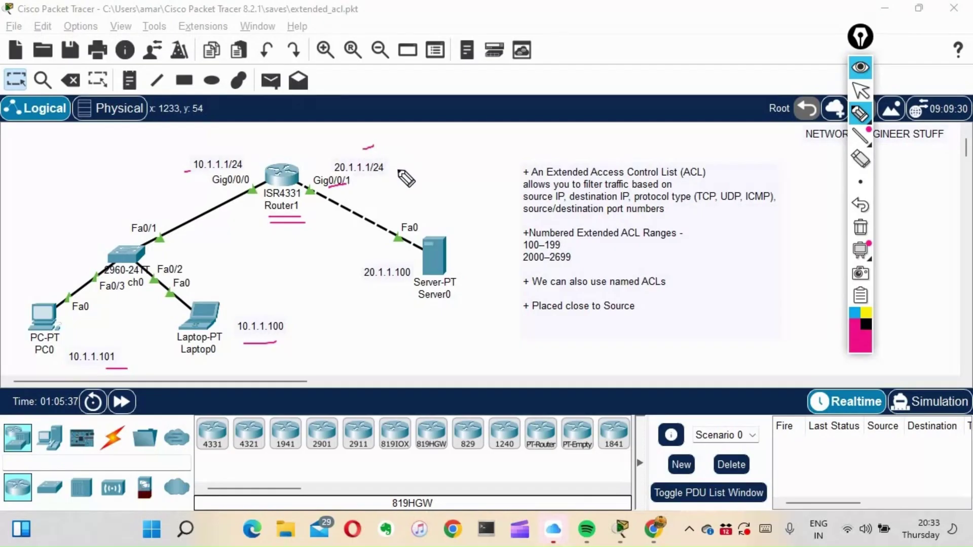
left_click_drag(416, 307, 462, 308)
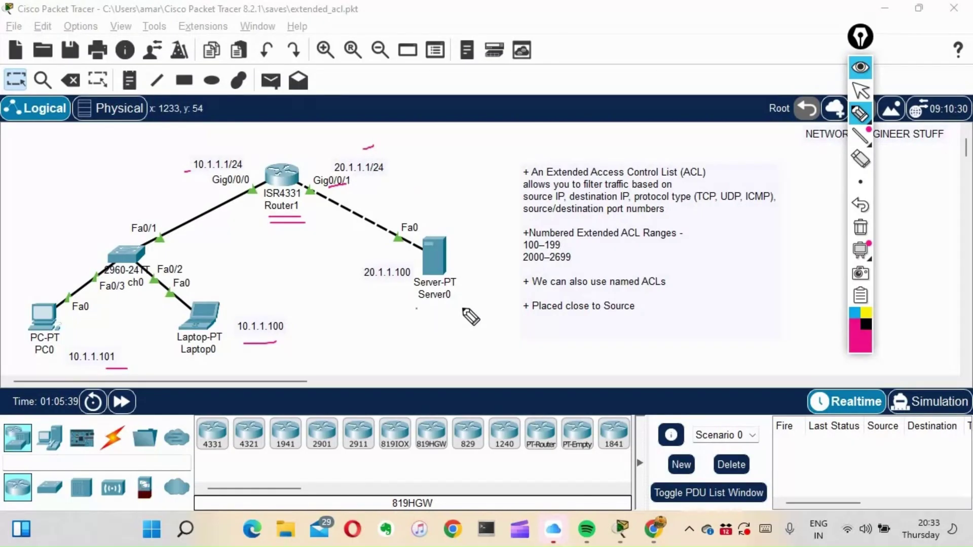
mouse_move(375, 261)
left_mouse_down()
mouse_move(387, 287)
mouse_move(411, 281)
mouse_move(406, 263)
mouse_move(369, 257)
left_mouse_up()
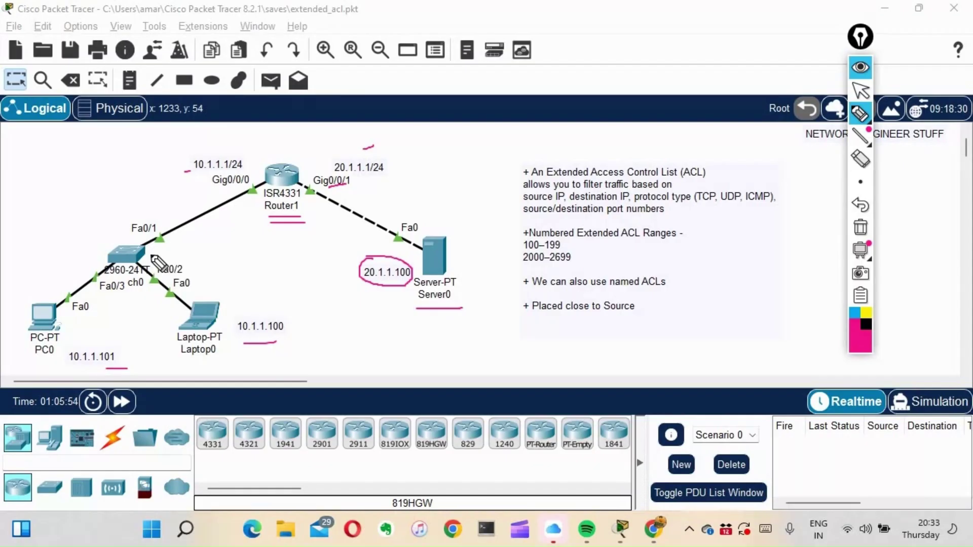
mouse_move(861, 116)
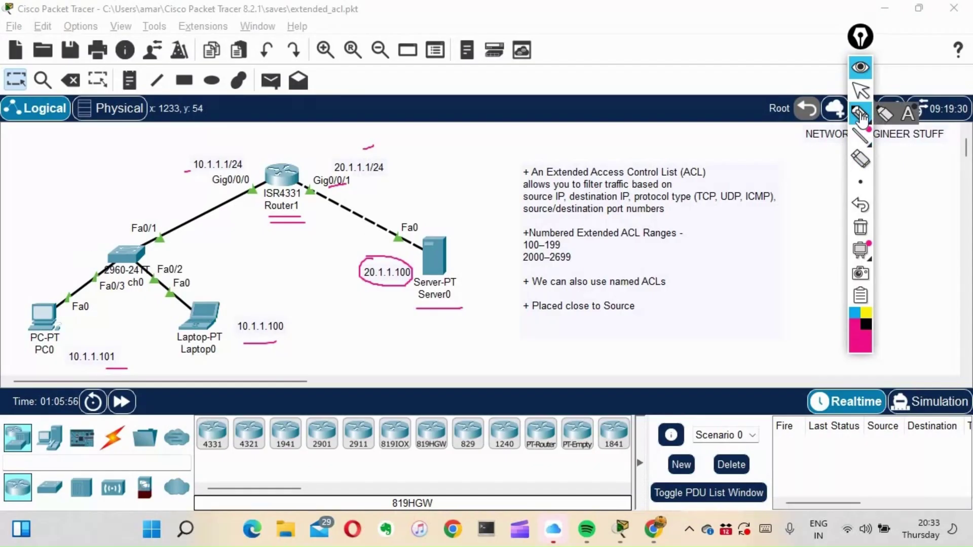
left_click(862, 116)
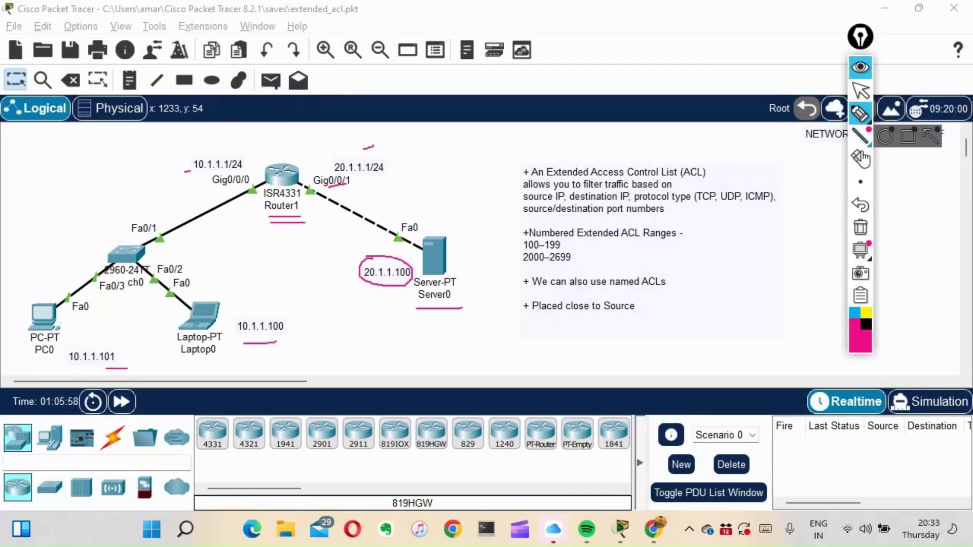
left_click(862, 71)
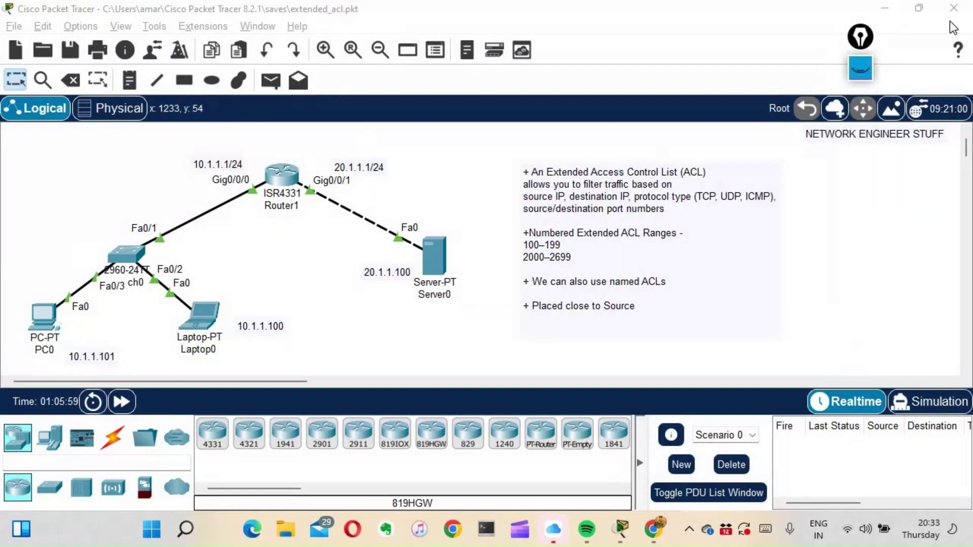
Step: Open Server0's HTTP service settings and bring back the annotation overlay, cleared of the old marks
left_click(437, 254)
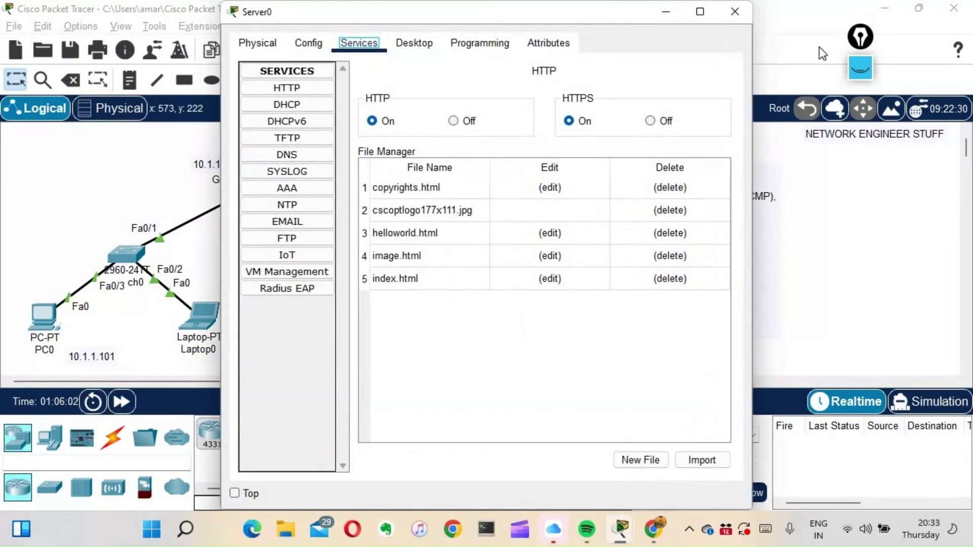
left_click(861, 74)
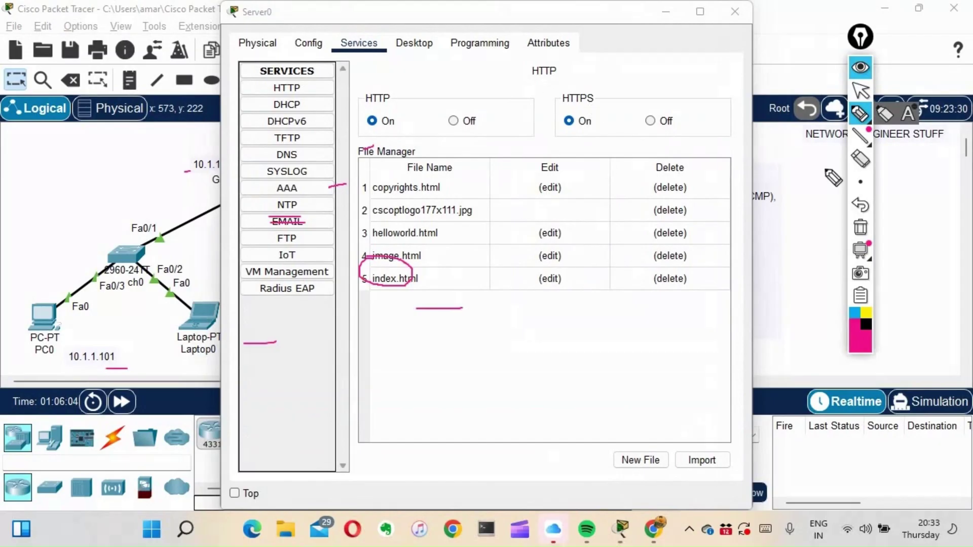
left_click(863, 232)
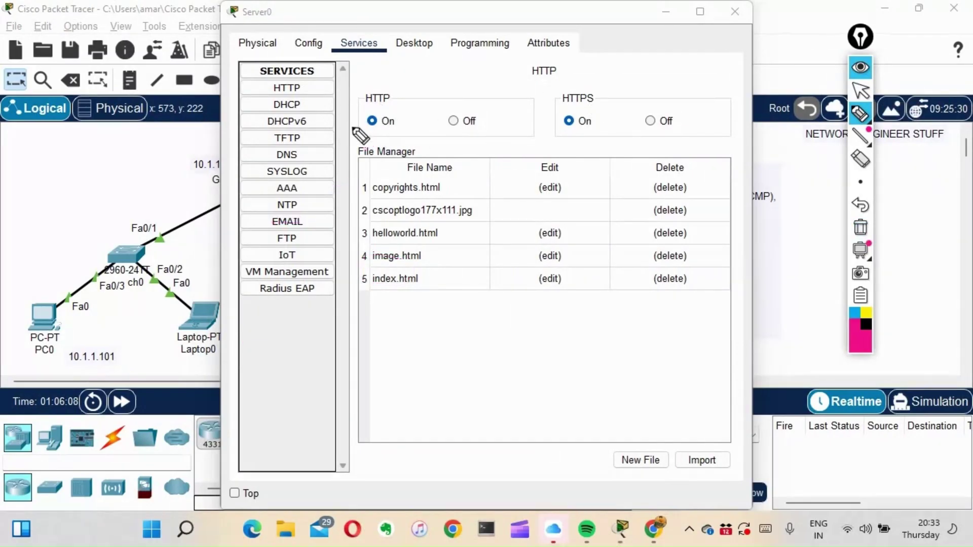
Step: Circle the HTTP and HTTPS settings on Server0 with the annotation pen and mark the On option of each
mouse_move(374, 83)
left_mouse_down()
mouse_move(355, 105)
mouse_move(360, 124)
mouse_move(388, 135)
mouse_move(482, 141)
mouse_move(503, 126)
mouse_move(496, 99)
mouse_move(464, 82)
mouse_move(385, 81)
left_mouse_up()
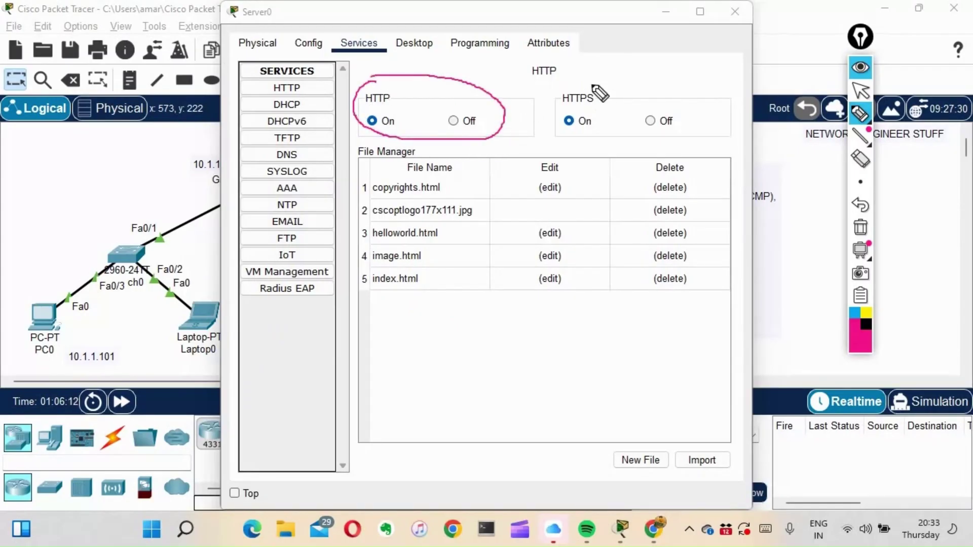
mouse_move(590, 81)
left_mouse_down()
mouse_move(604, 143)
mouse_move(660, 144)
mouse_move(690, 125)
mouse_move(690, 107)
mouse_move(621, 82)
left_mouse_up()
left_click_drag(397, 113, 406, 108)
left_click_drag(598, 114, 611, 109)
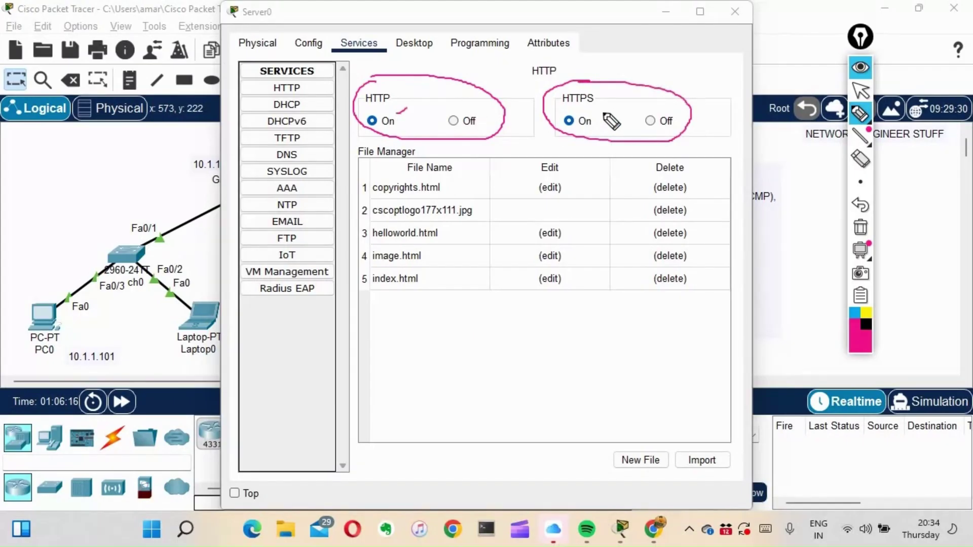
Step: Write port 80 beside HTTP and 443 beside HTTPS, and clear and hide the annotations
mouse_move(397, 94)
left_mouse_down()
mouse_move(429, 65)
mouse_move(413, 62)
mouse_move(424, 58)
mouse_move(418, 66)
mouse_move(428, 75)
mouse_move(440, 60)
left_mouse_up()
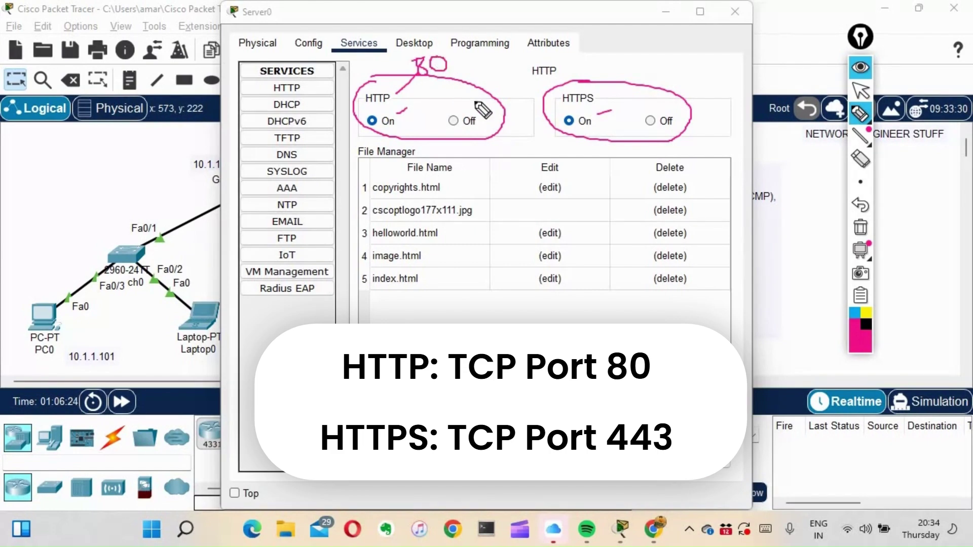
mouse_move(582, 111)
left_mouse_down()
mouse_move(605, 103)
mouse_move(615, 68)
mouse_move(658, 73)
mouse_move(650, 76)
left_mouse_up()
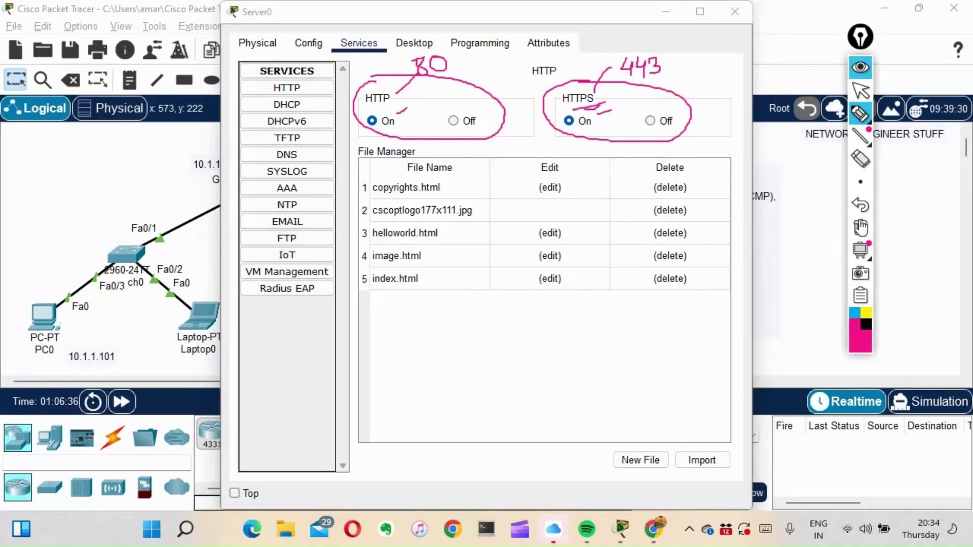
left_click(861, 230)
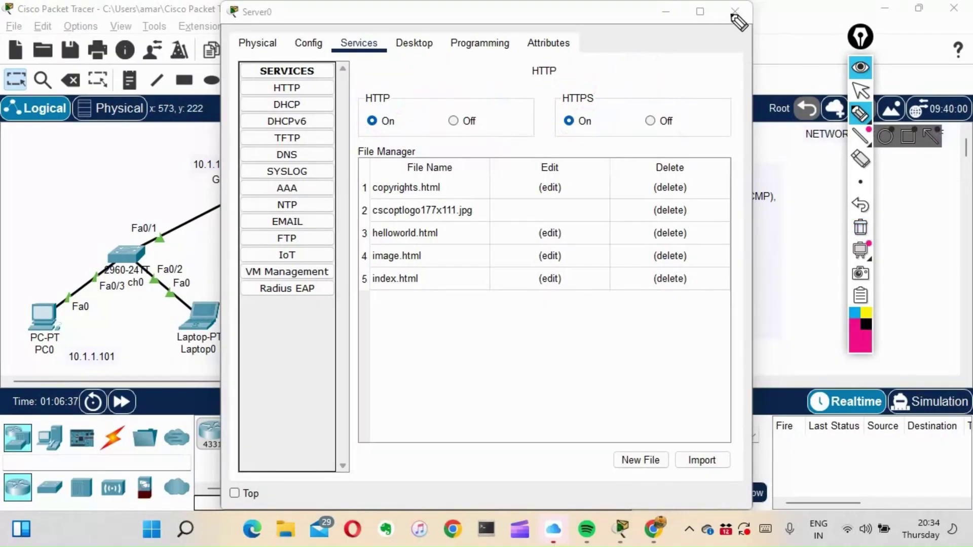
left_click(866, 72)
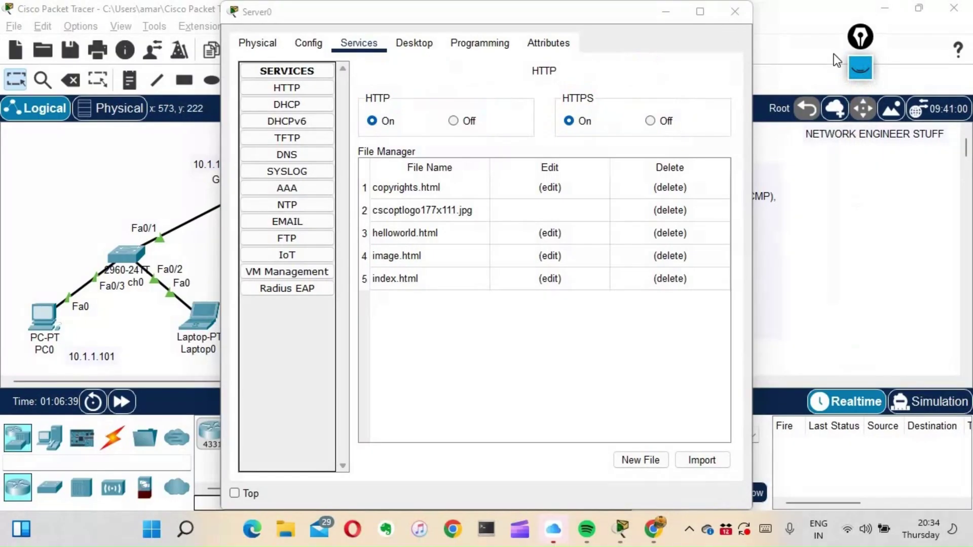
Step: Minimise the Server0 window, annotate Server0 with bracketed ports 80 and 443, underline PC0 and the laptop's address, and hide the overlay
left_click(665, 11)
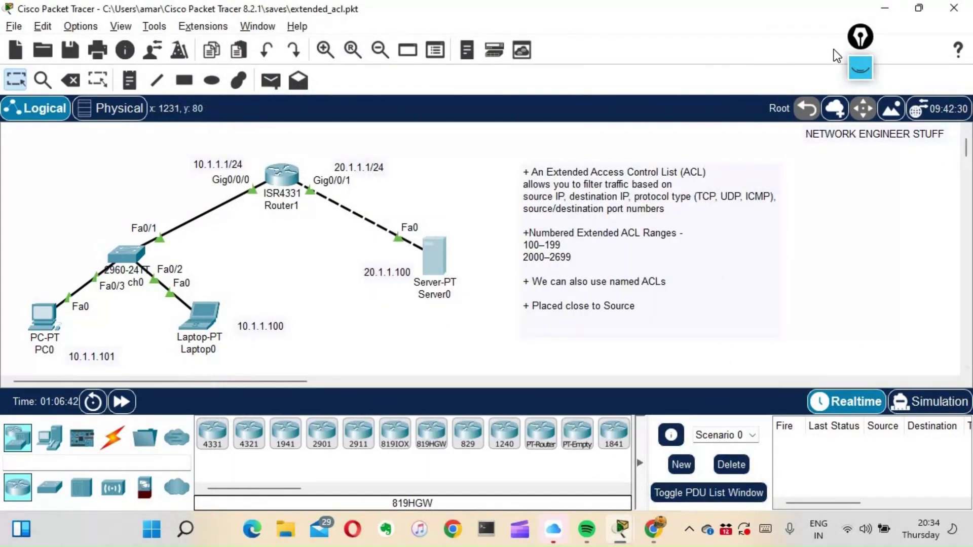
left_click(861, 68)
left_click(860, 113)
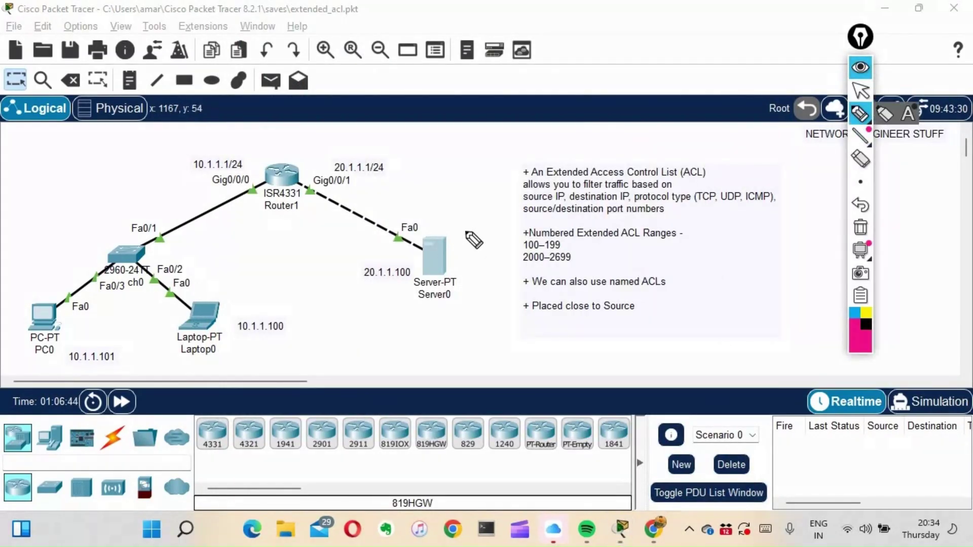
mouse_move(449, 312)
left_mouse_down()
mouse_move(450, 328)
mouse_move(467, 323)
mouse_move(457, 354)
mouse_move(474, 350)
left_mouse_up()
mouse_move(479, 342)
left_mouse_down()
mouse_move(479, 361)
mouse_move(498, 349)
mouse_move(491, 357)
left_mouse_up()
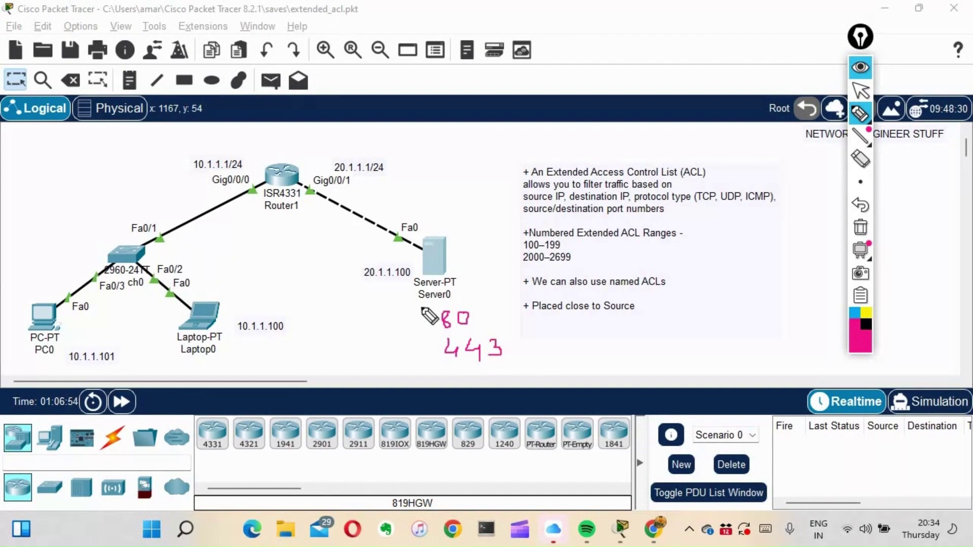
left_click_drag(430, 309, 418, 327)
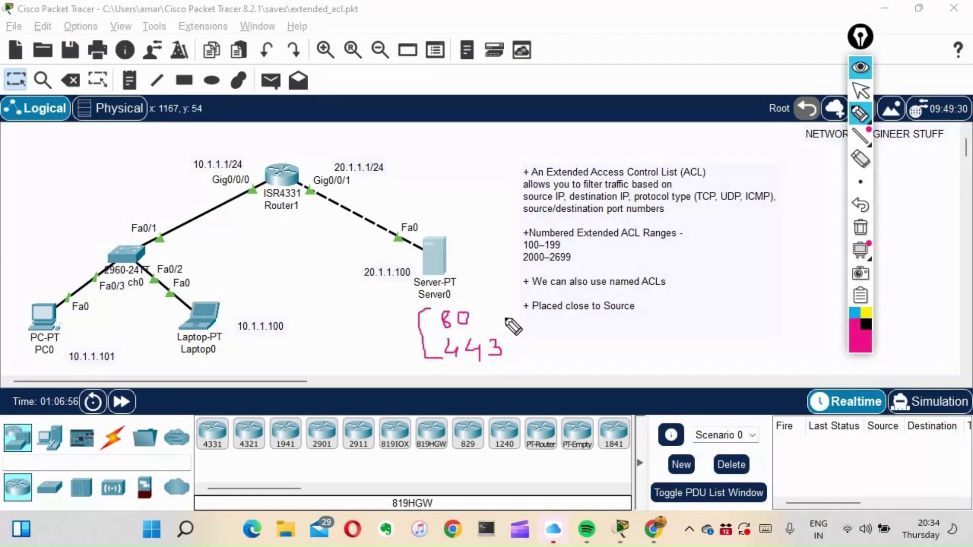
mouse_move(492, 305)
left_mouse_down()
mouse_move(505, 305)
mouse_move(518, 348)
left_mouse_up()
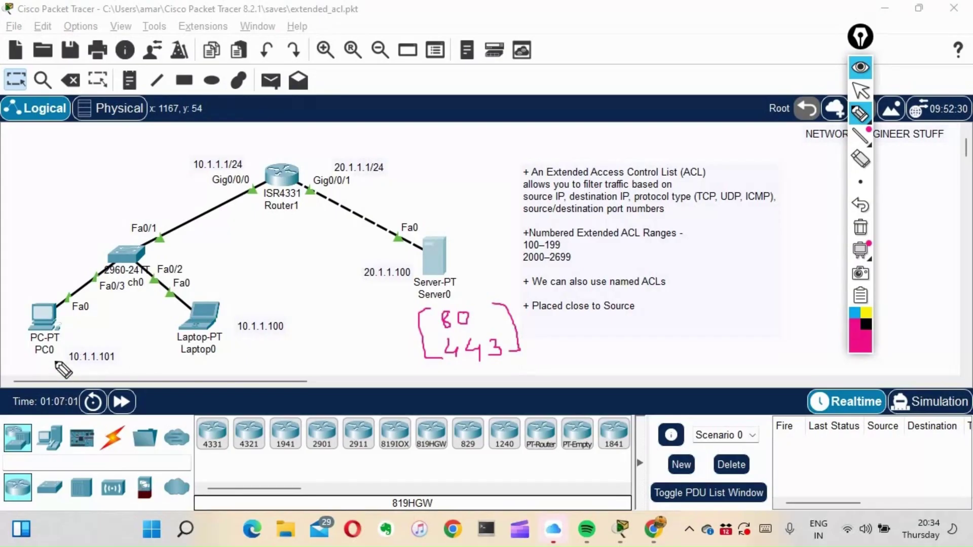
left_click_drag(29, 361, 44, 360)
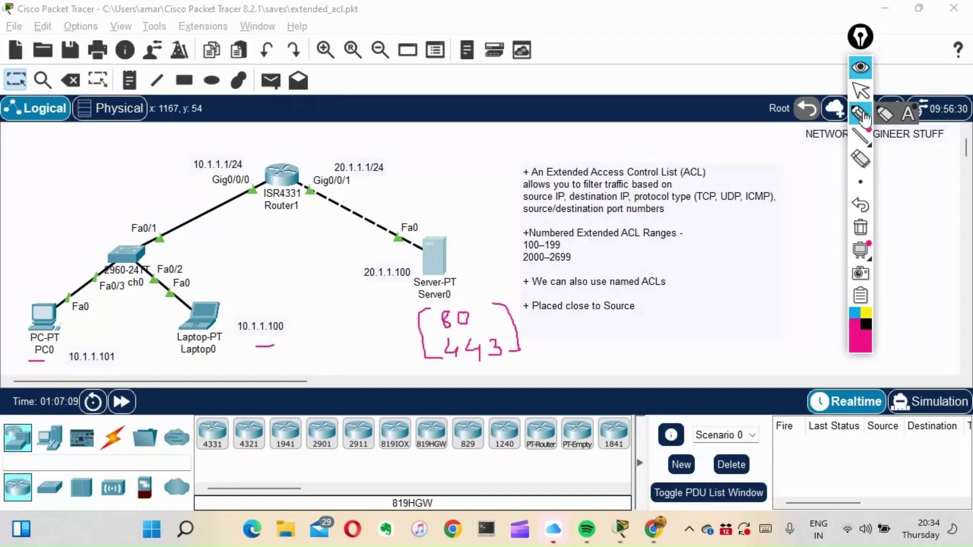
left_click(863, 74)
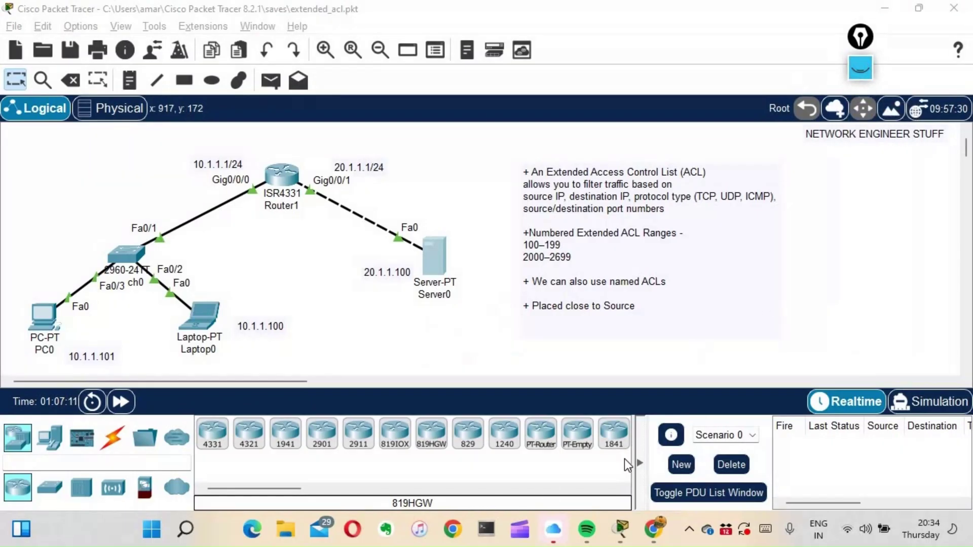
Step: Open PC0's Command Prompt and enter blank lines to push the old output out of view
left_click(45, 323)
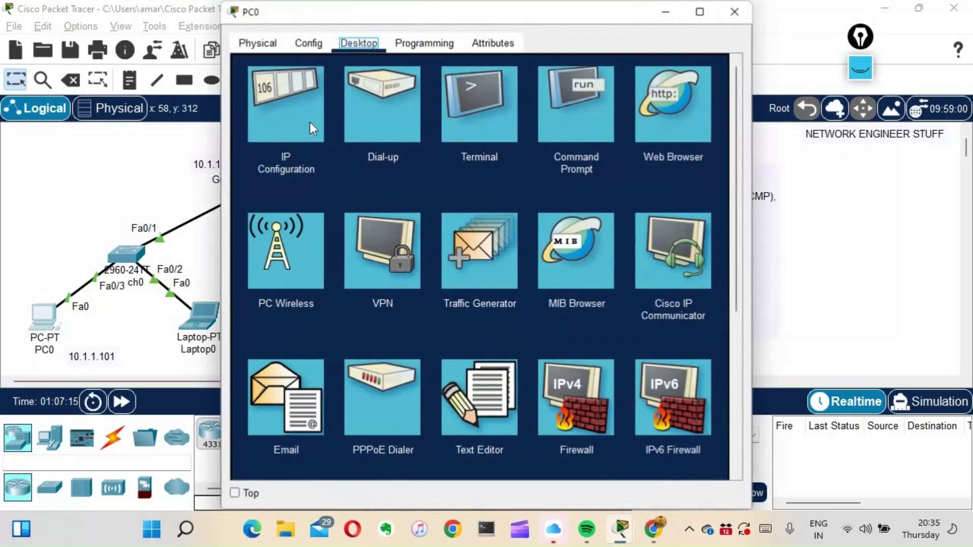
left_click(570, 126)
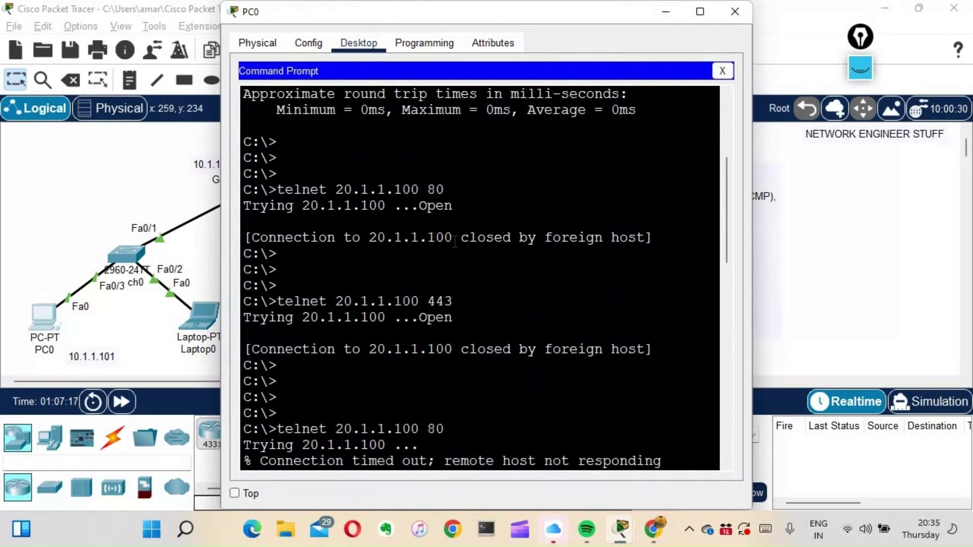
key("Return")
key("Return")
key("Return")
key("Return")
key("Return")
key("Return")
key("Return")
key("Return")
key("Return")
key("Return")
key("Return")
key("Return")
key("Return")
key("Return")
key("Return")
key("Return")
key("Return")
key("Return")
key("Return")
key("Return")
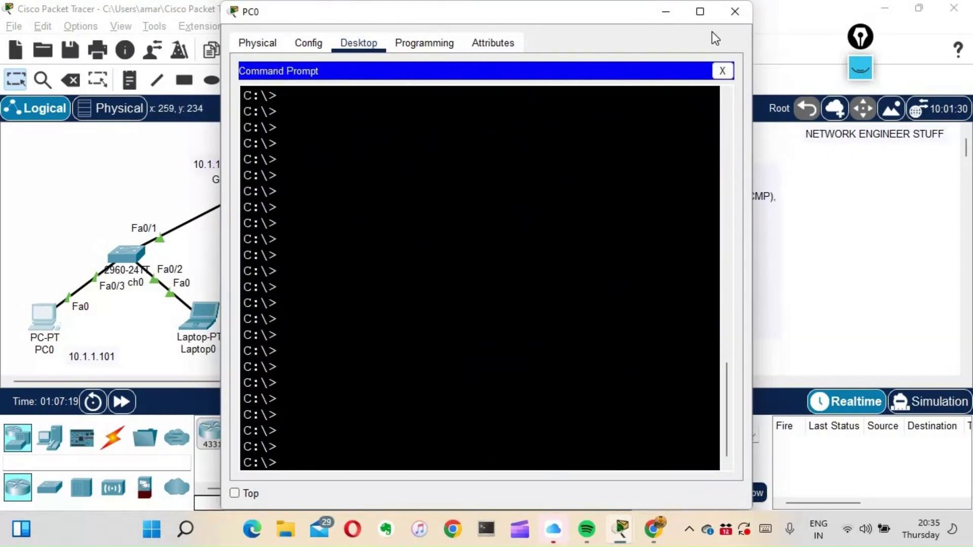
Step: Place PC0's window beside the topology and run telnet 20.1.1.100 80 to test the server's HTTP port
key("super+Right")
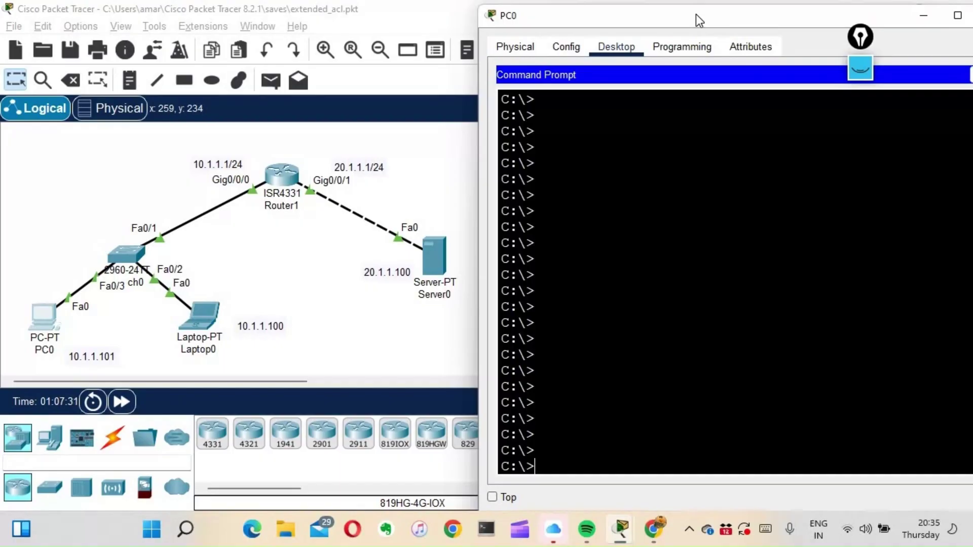
type("net 20.1.1.1")
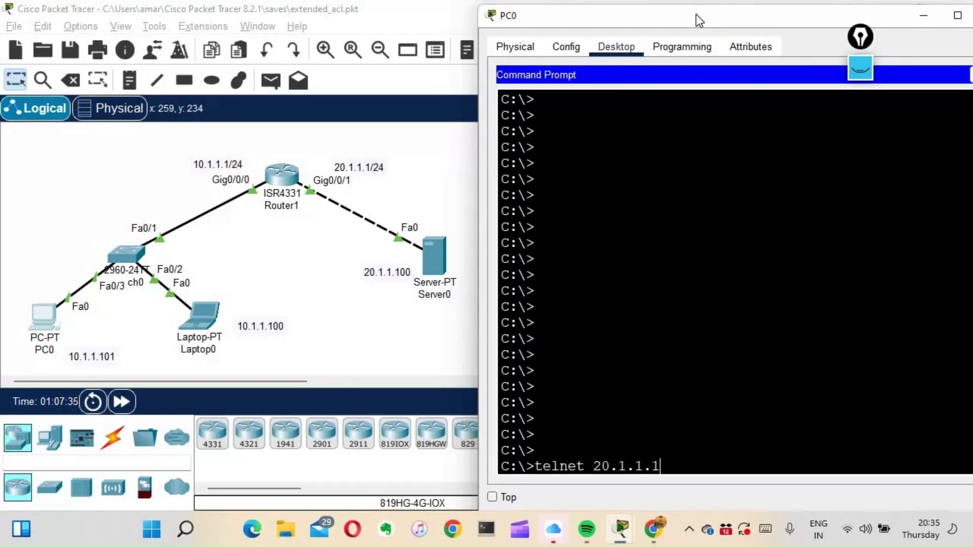
type("00 80")
key("Return")
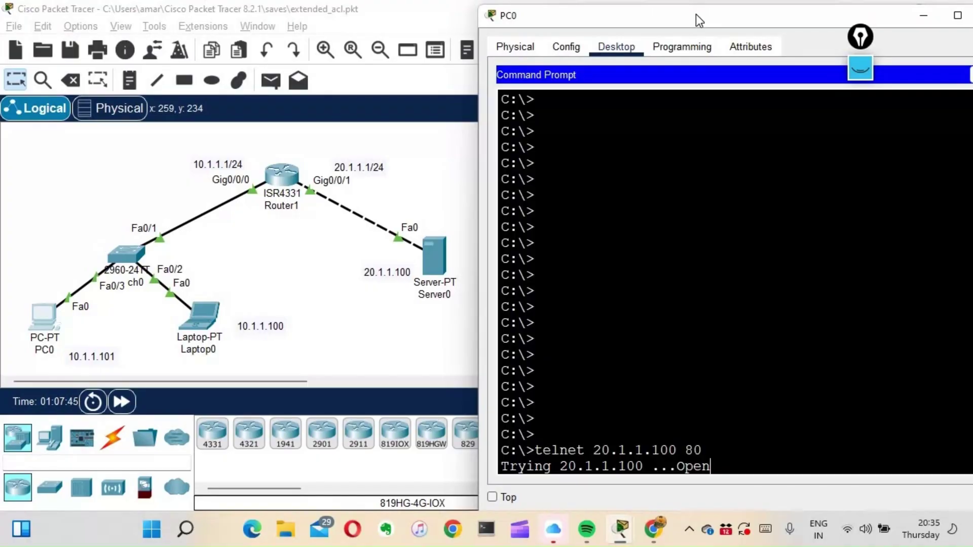
left_click_drag(661, 22, 636, 26)
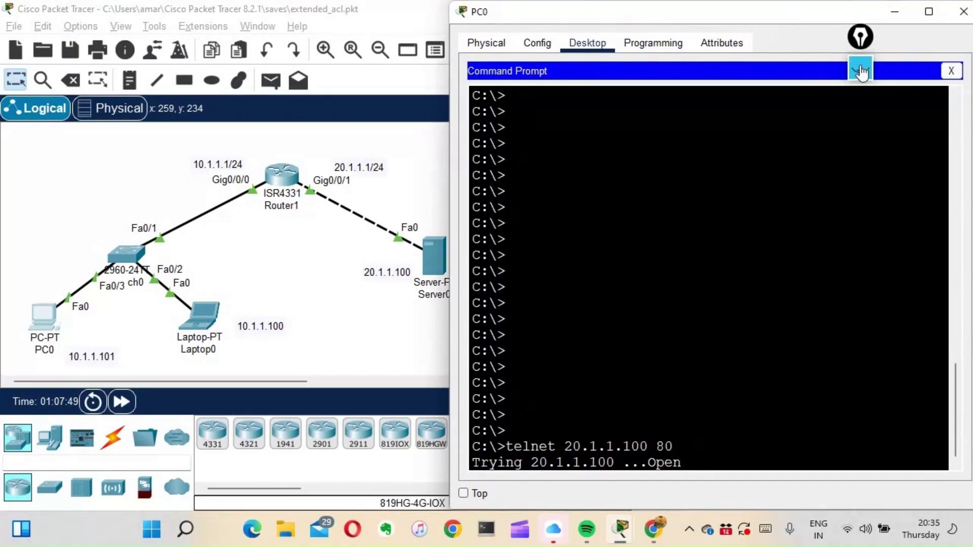
Step: Run telnet 20.1.1.100 443 from PC0 to test the server's HTTPS port, and highlight both test results
triple_click(527, 463)
left_click(530, 440)
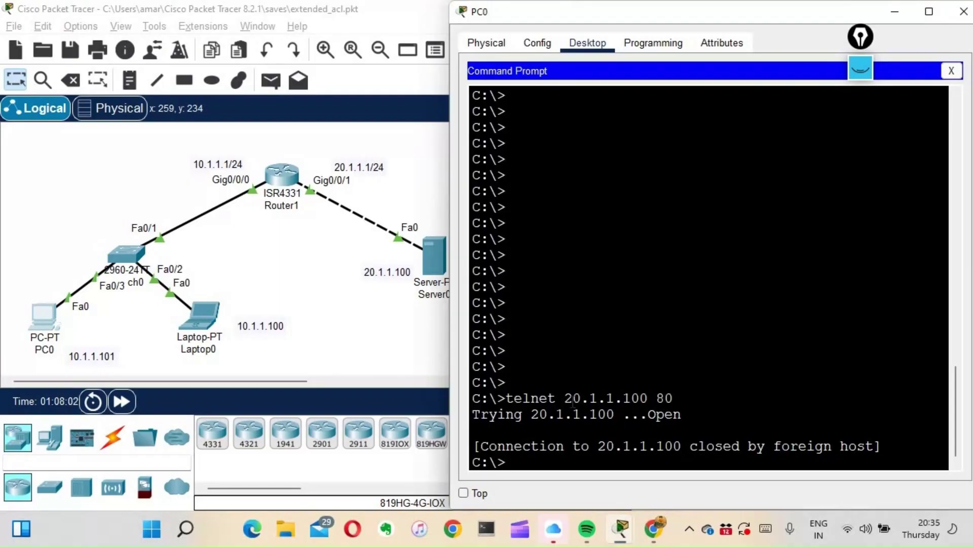
left_click_drag(556, 399, 690, 396)
left_click(690, 396)
key("Up")
key("BackSpace")
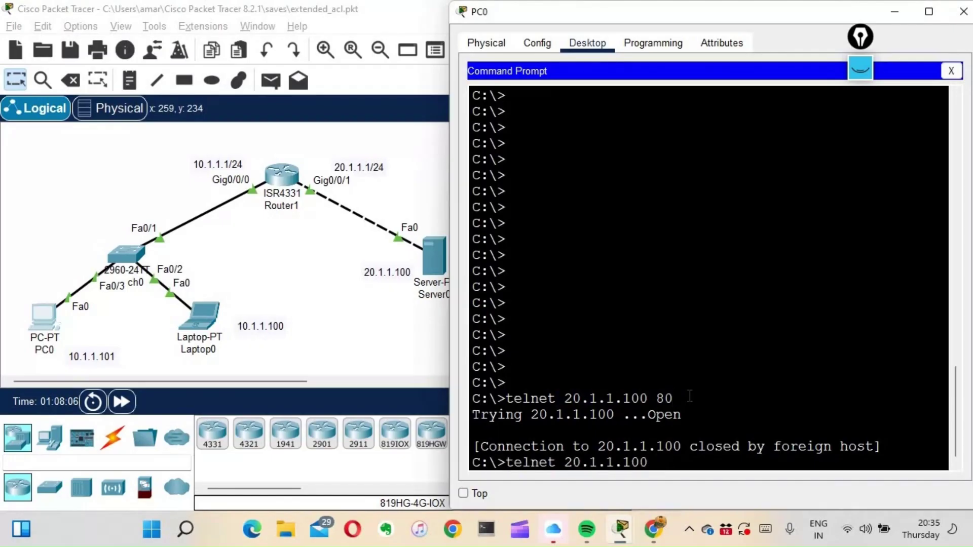
type("443")
key("Return")
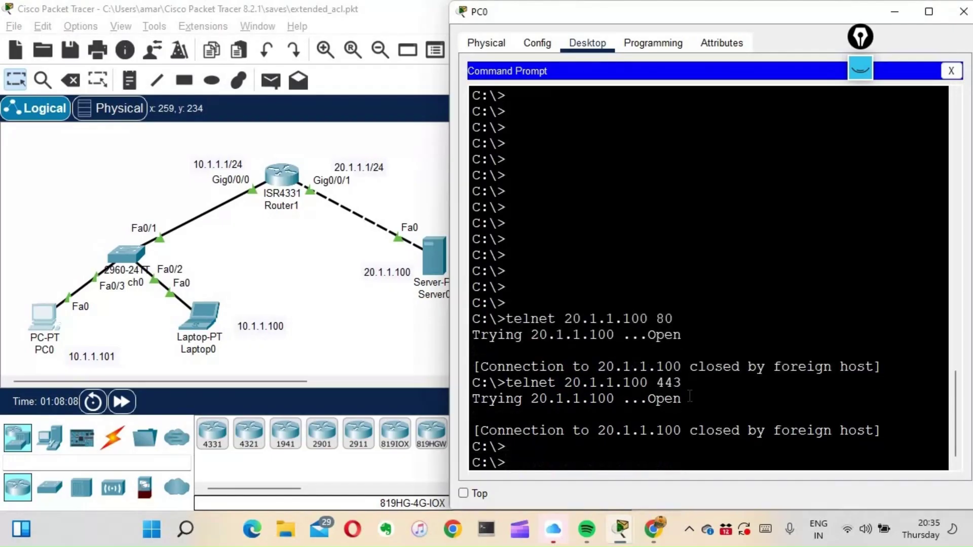
left_click_drag(681, 400, 472, 319)
Step: Open Laptop0's Command Prompt and run telnet 20.1.1.100 80 to test the server's HTTP port
left_click(205, 323)
left_click(204, 324)
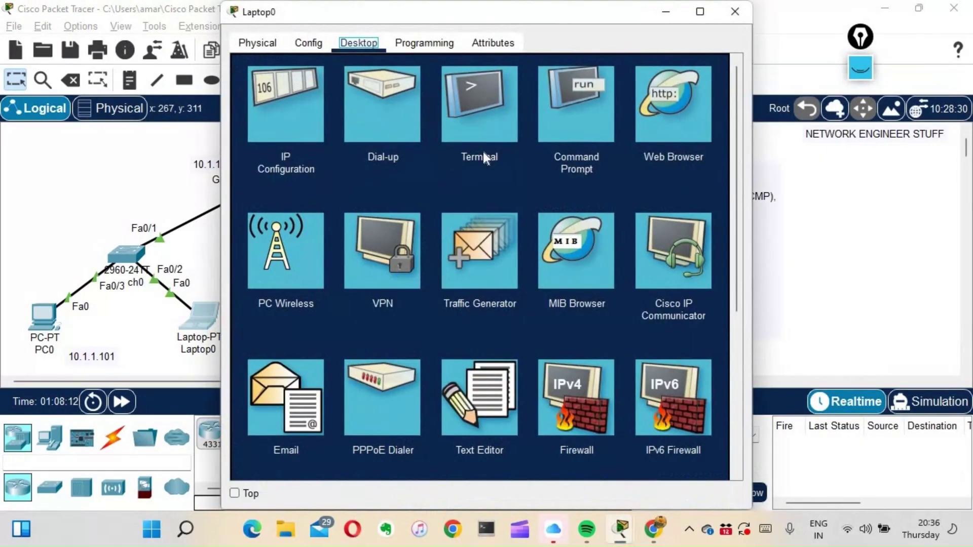
left_click(565, 128)
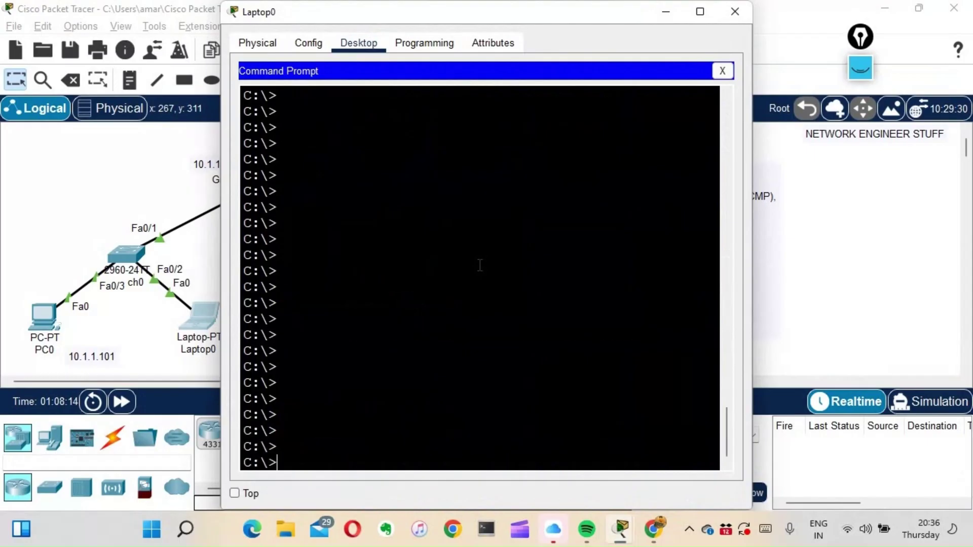
type("elnet 201.")
key("BackSpace")
key("BackSpace")
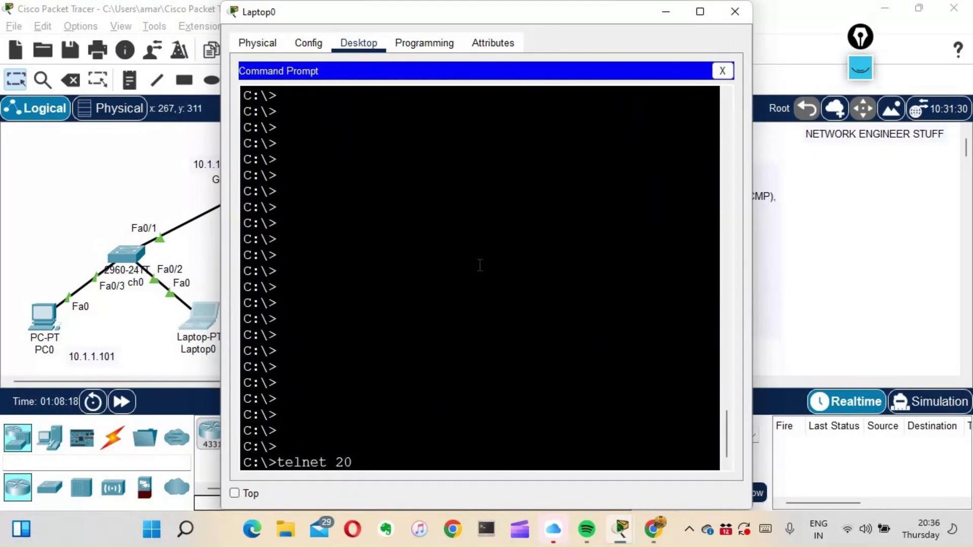
type(".1.1.100 80")
key("Return")
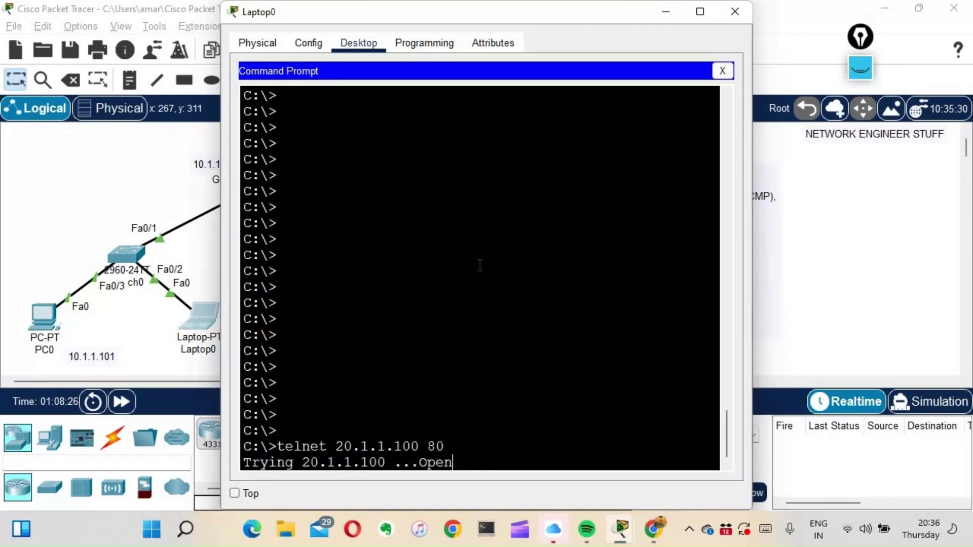
Step: Run telnet 20.1.1.100 443 from Laptop0 to test the server's HTTPS port, enter a few blank lines, and dismiss the Laptop0 window
key("Return")
key("Up")
key("BackSpace")
key("BackSpace")
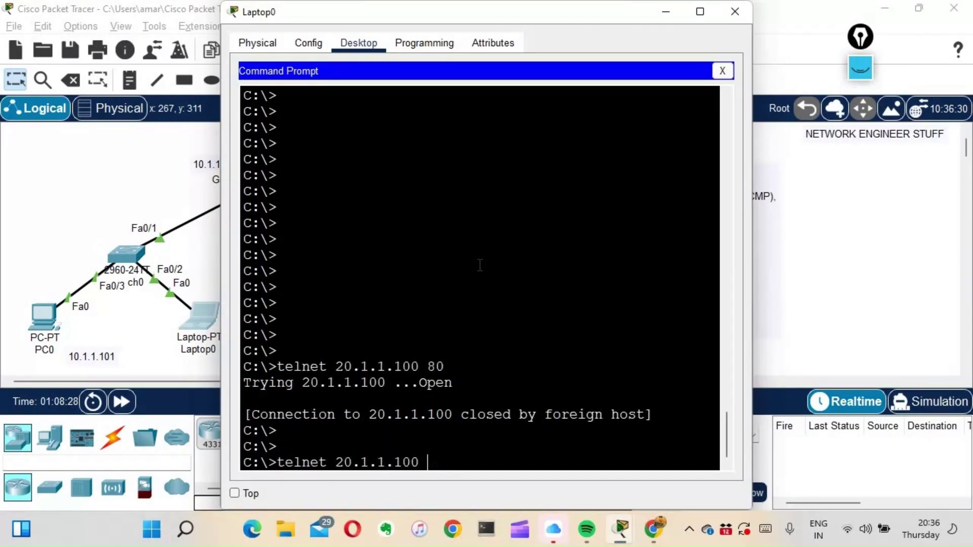
type("443")
key("Return")
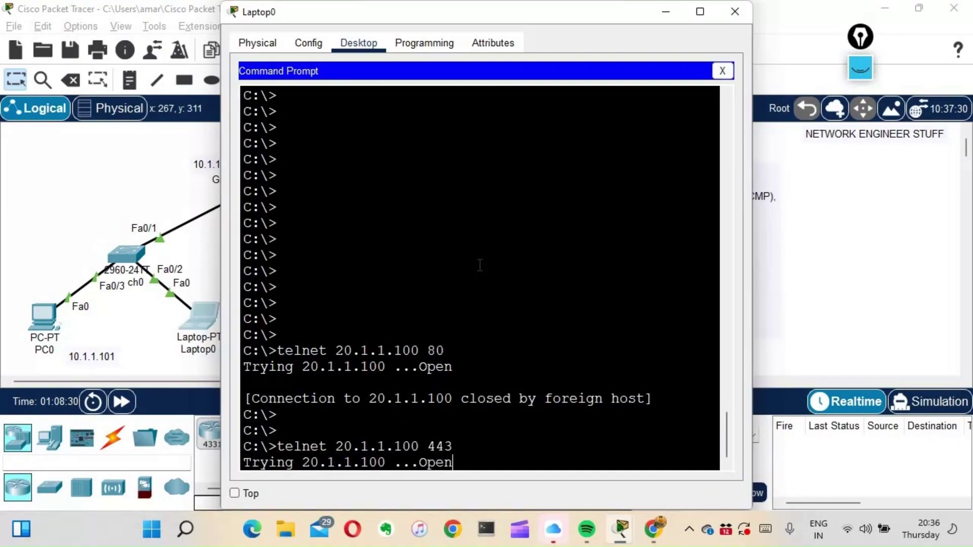
key("Return")
key("Return")
key("Return")
key("Return")
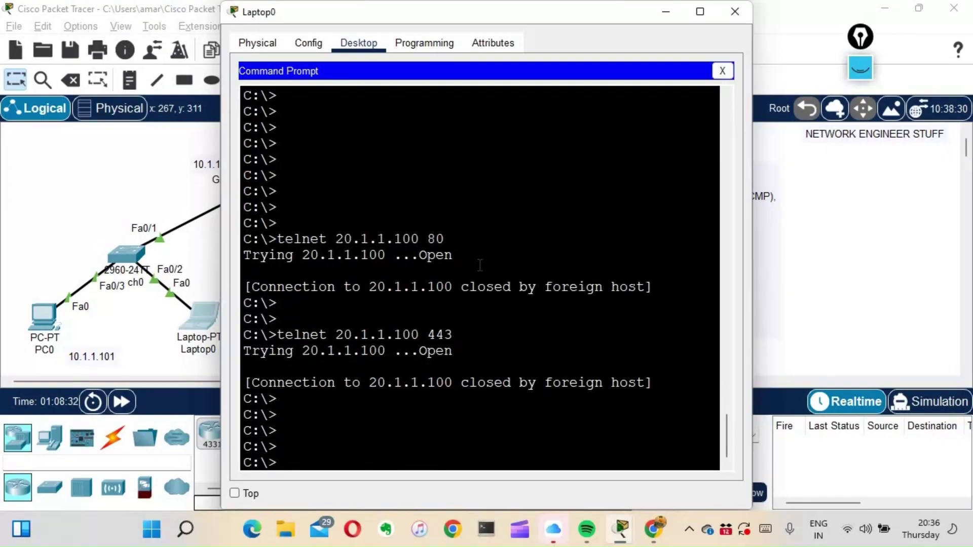
key("alt+F4")
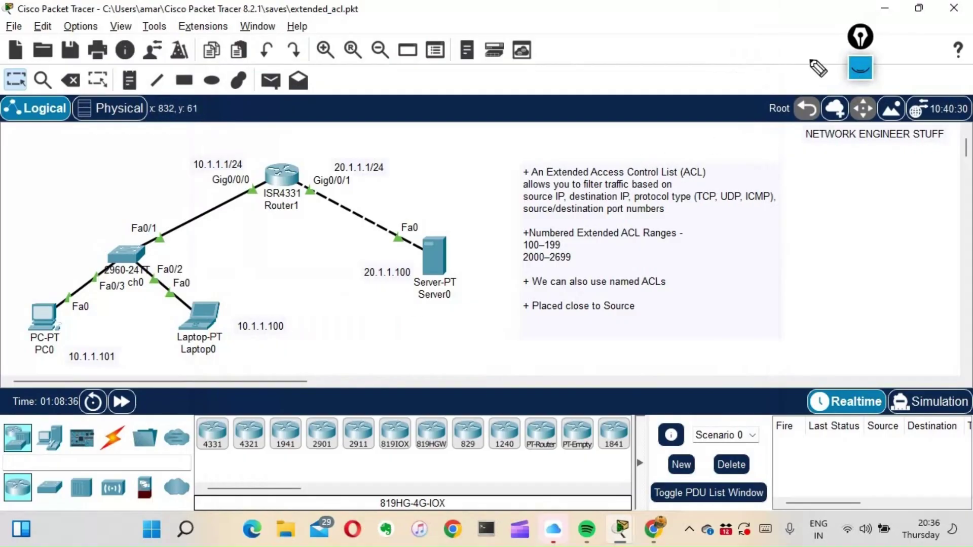
Step: Show the annotation overlay, tick ports 80 and 443 below Server0, and draw an arrow above Router1
left_click(860, 67)
left_click_drag(390, 317, 430, 311)
left_click_drag(409, 343, 415, 345)
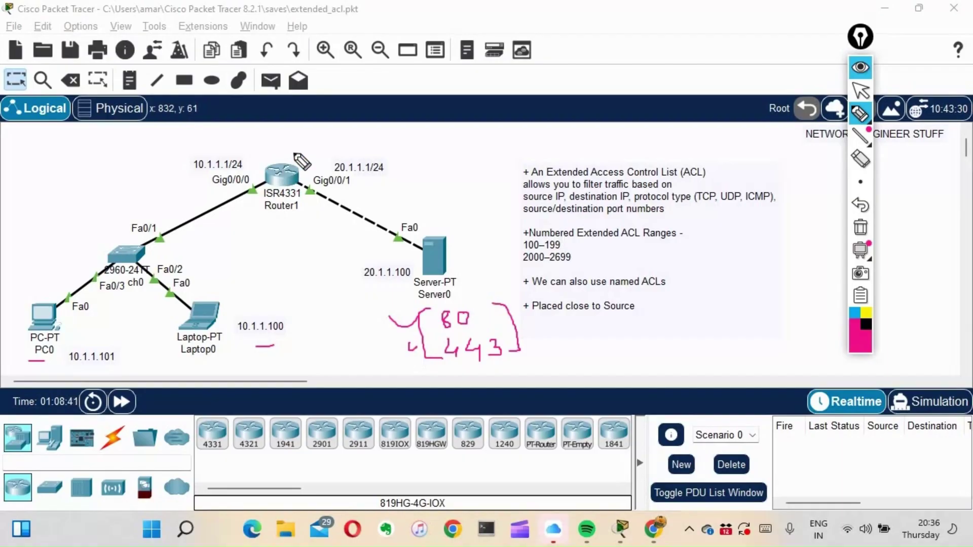
left_click_drag(291, 144, 299, 143)
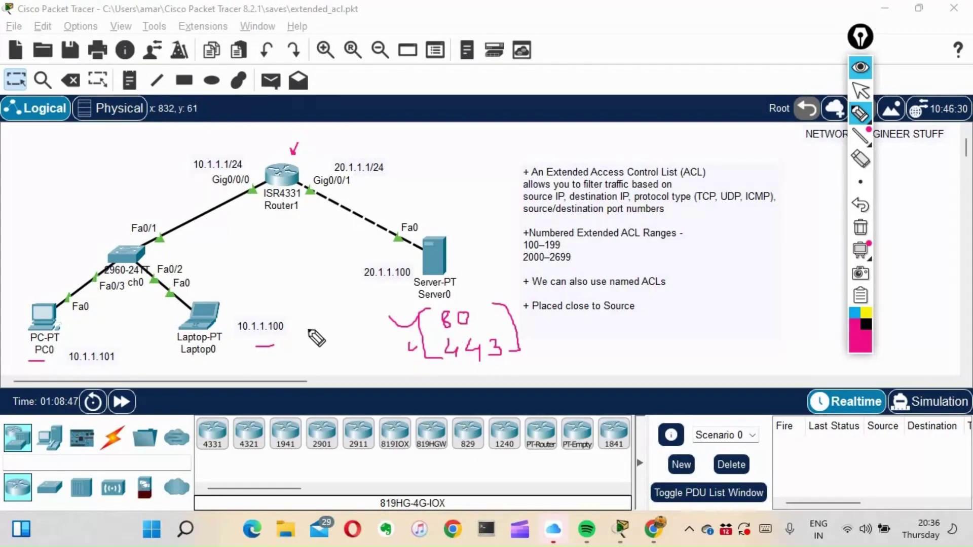
Step: Draw an arrow at Laptop0, circle port 80, and label the laptop's address SIP and the server's address DIP
mouse_move(259, 268)
left_mouse_down()
mouse_move(233, 299)
mouse_move(234, 282)
mouse_move(242, 294)
mouse_move(234, 282)
mouse_move(223, 304)
mouse_move(245, 301)
mouse_move(235, 286)
mouse_move(245, 303)
left_mouse_up()
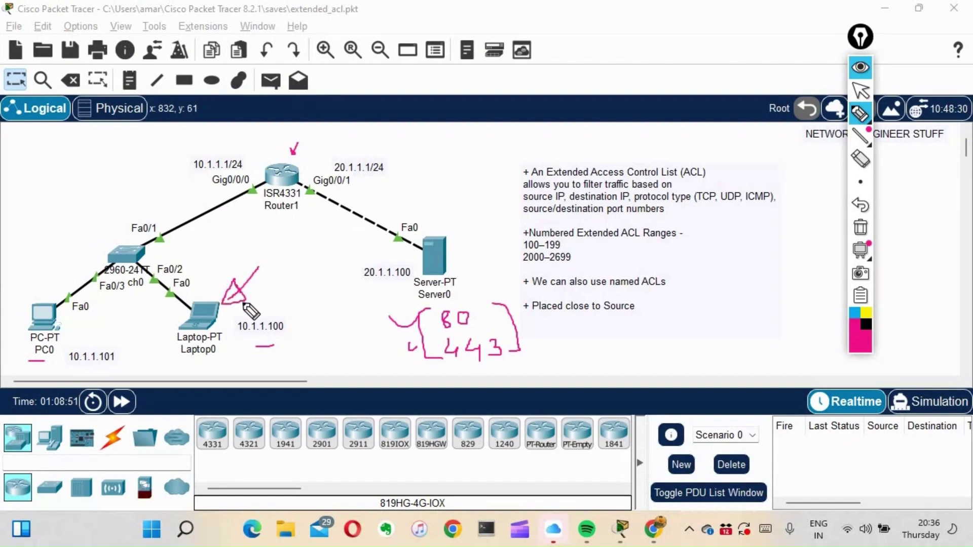
mouse_move(460, 310)
left_mouse_down()
mouse_move(440, 308)
mouse_move(425, 322)
mouse_move(459, 307)
left_mouse_up()
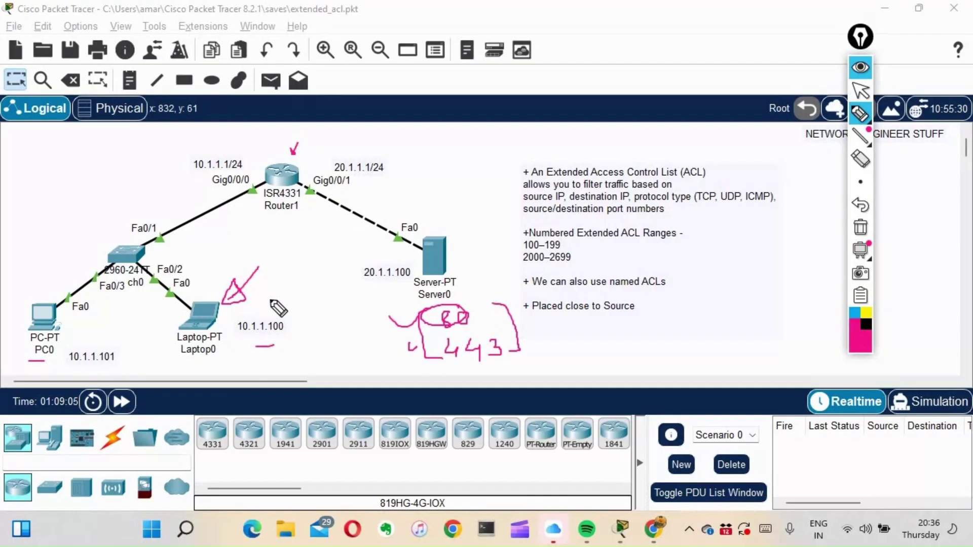
mouse_move(272, 292)
left_mouse_down()
mouse_move(260, 305)
mouse_move(291, 295)
left_mouse_up()
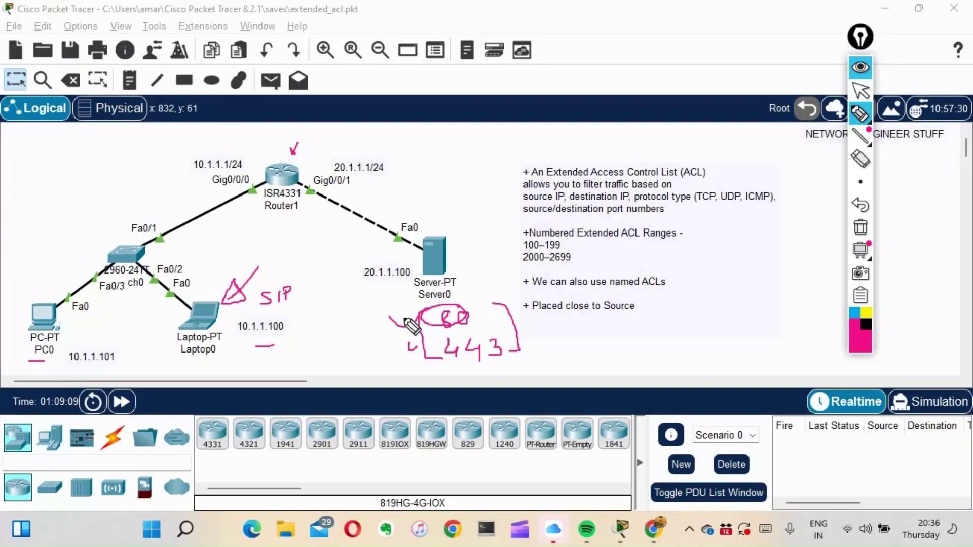
left_click_drag(363, 248, 380, 250)
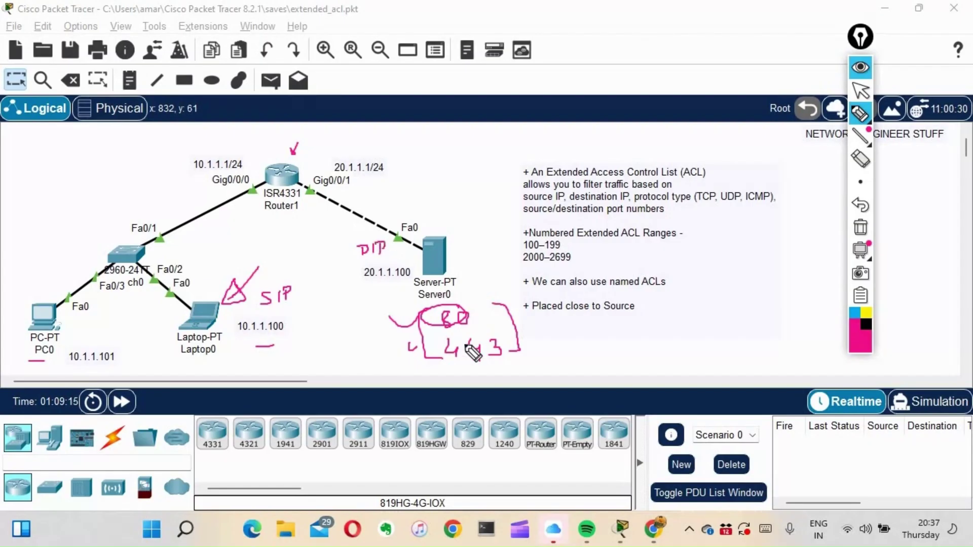
Step: Underline port 80, mark port 443 again, and underline the addresses of Laptop0 and Server0
left_click_drag(437, 329, 472, 327)
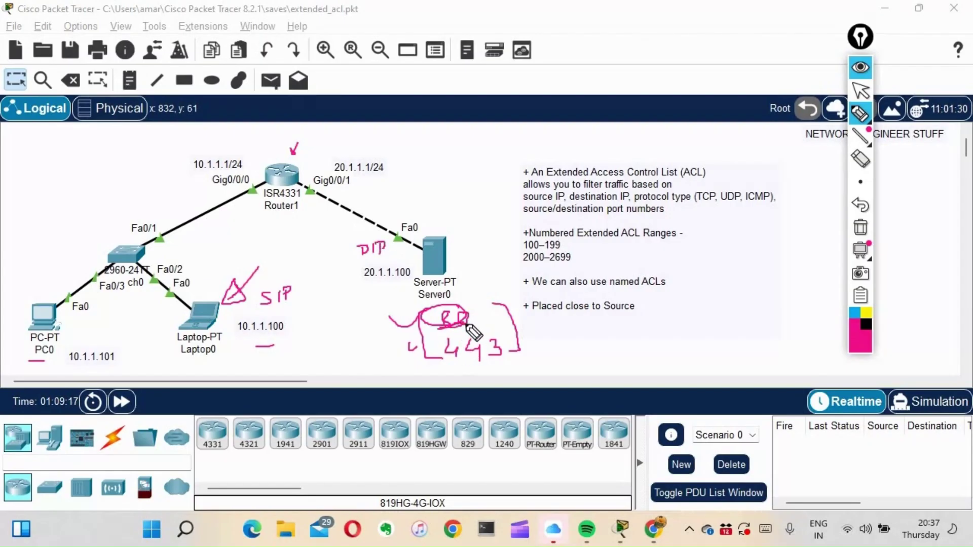
mouse_move(414, 349)
left_mouse_down()
mouse_move(412, 359)
mouse_move(445, 359)
left_mouse_up()
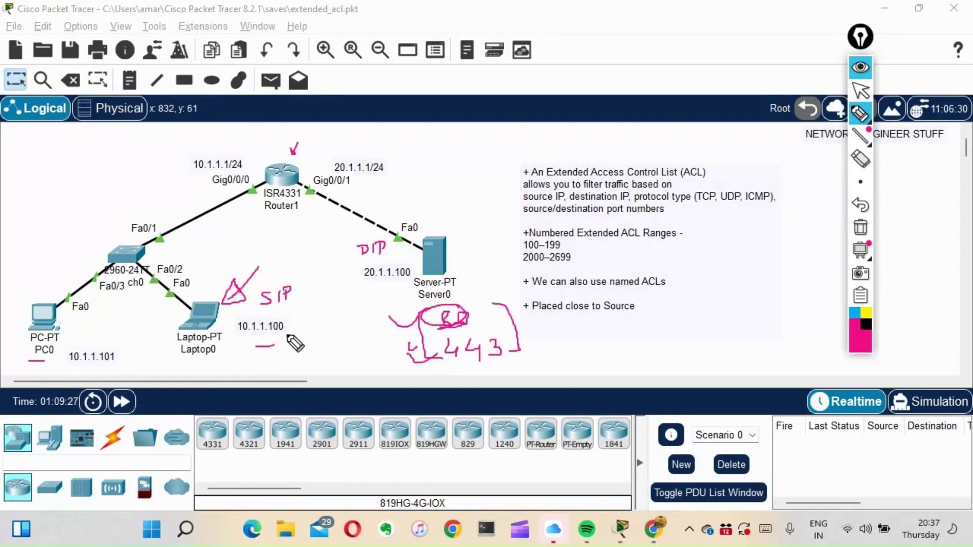
mouse_move(287, 336)
left_mouse_down()
mouse_move(267, 350)
mouse_move(301, 340)
left_mouse_up()
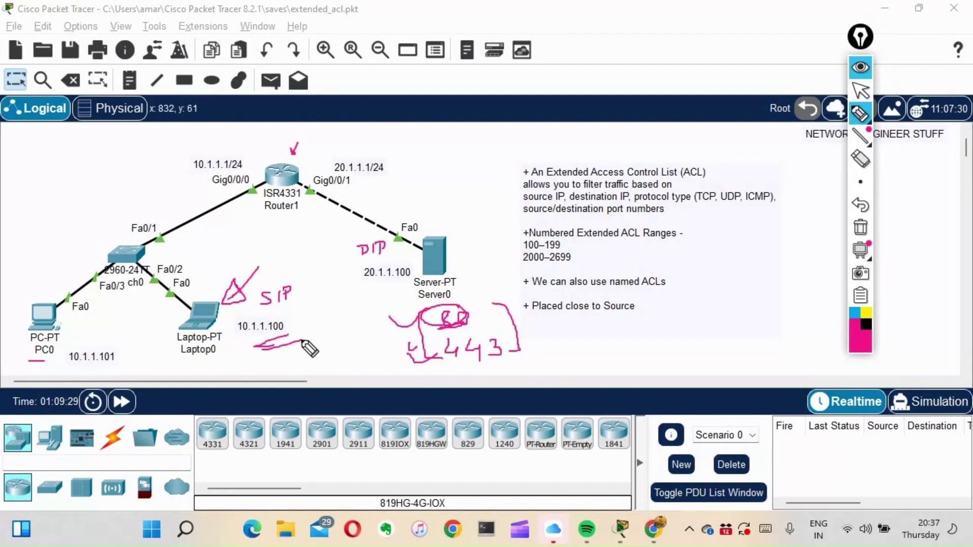
left_click_drag(362, 288, 398, 283)
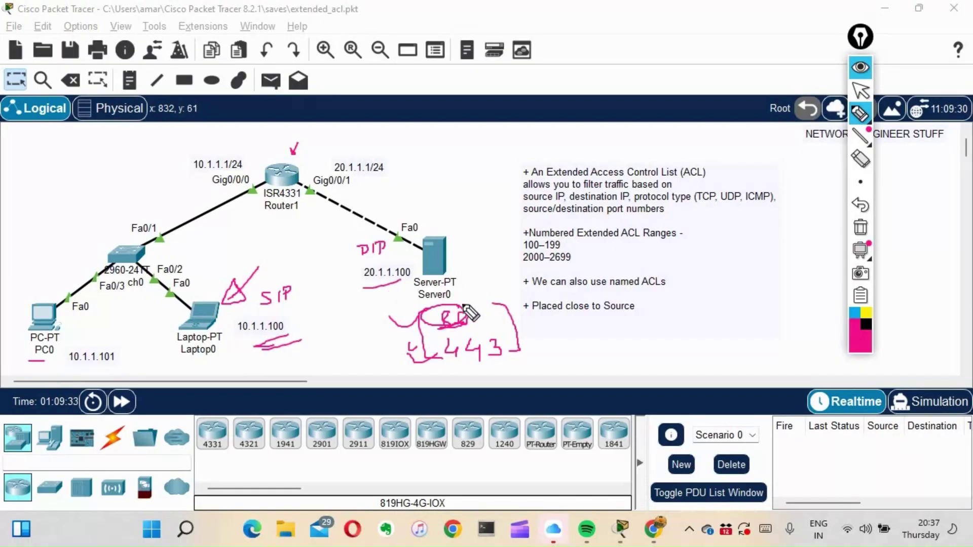
Step: Draw an arrow labelled Port to the circled 80, circle PC0, and hide the annotation overlay
mouse_move(479, 269)
left_mouse_down()
mouse_move(469, 300)
mouse_move(476, 298)
left_mouse_up()
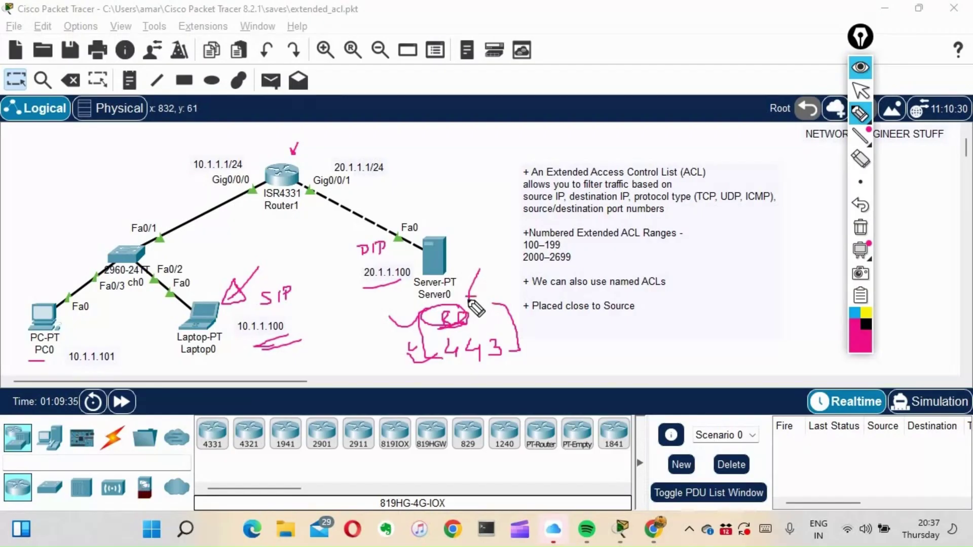
left_click_drag(470, 250, 470, 257)
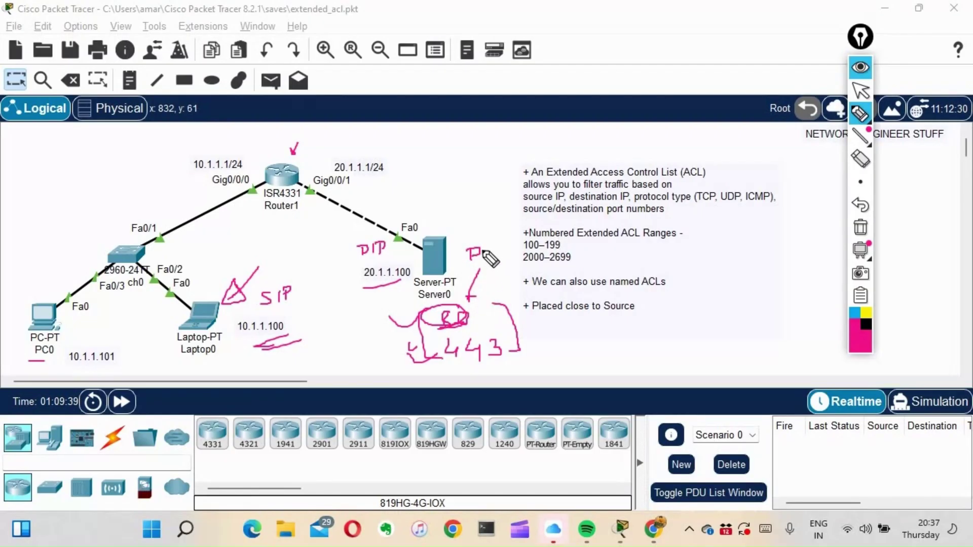
mouse_move(487, 249)
left_mouse_down()
mouse_move(491, 262)
mouse_move(509, 248)
left_mouse_up()
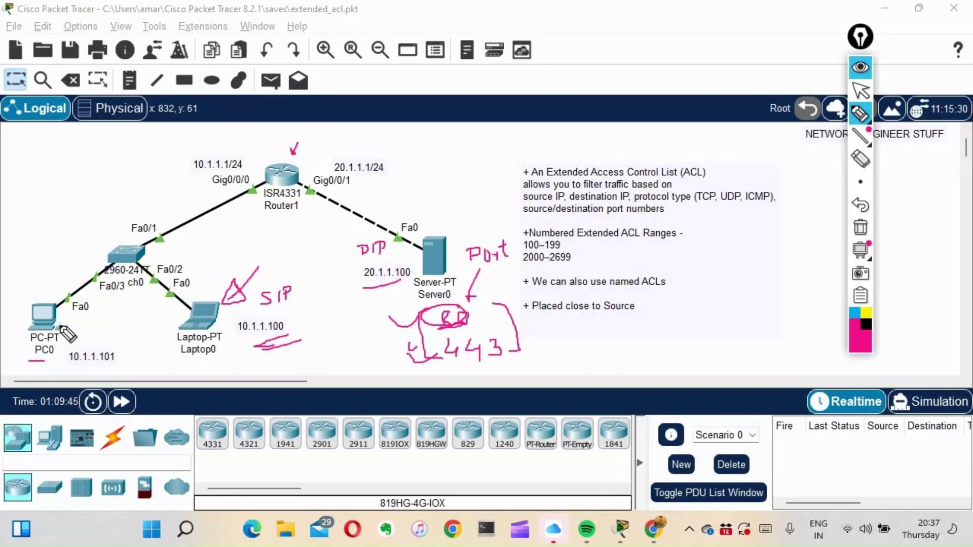
mouse_move(44, 293)
left_mouse_down()
mouse_move(22, 327)
mouse_move(34, 362)
mouse_move(67, 347)
mouse_move(74, 329)
mouse_move(46, 293)
left_mouse_up()
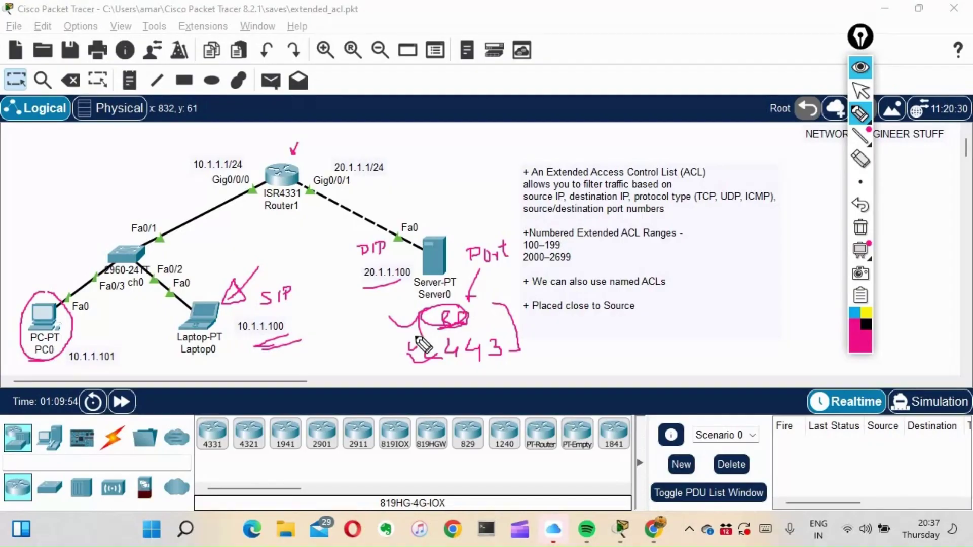
left_click(867, 182)
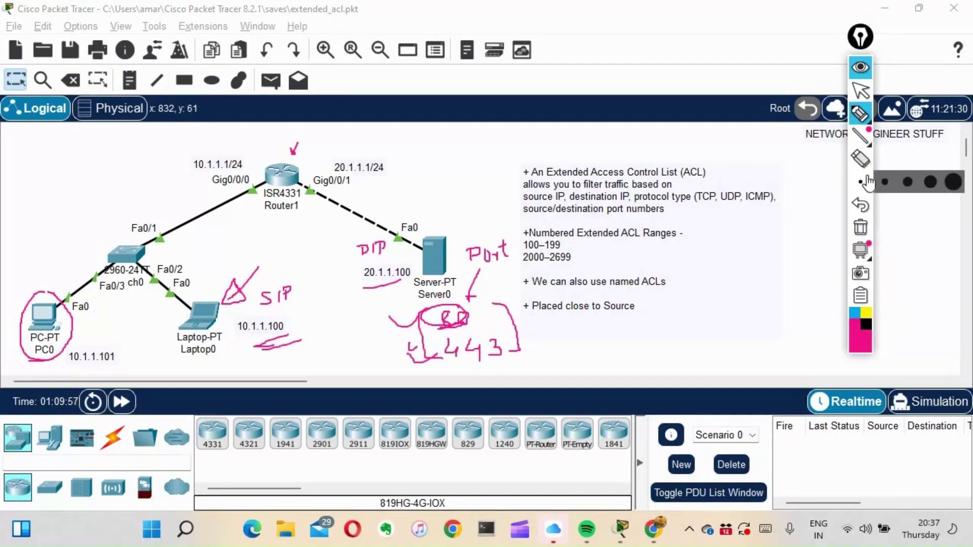
left_click(862, 70)
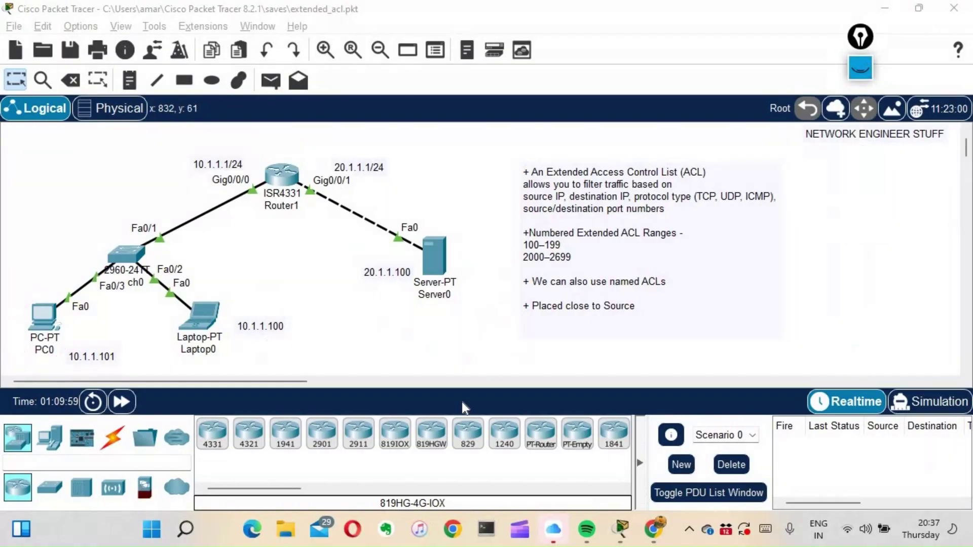
Step: Open Router1's command line and run show ip access-lists to check for existing ACLs
left_click(289, 177)
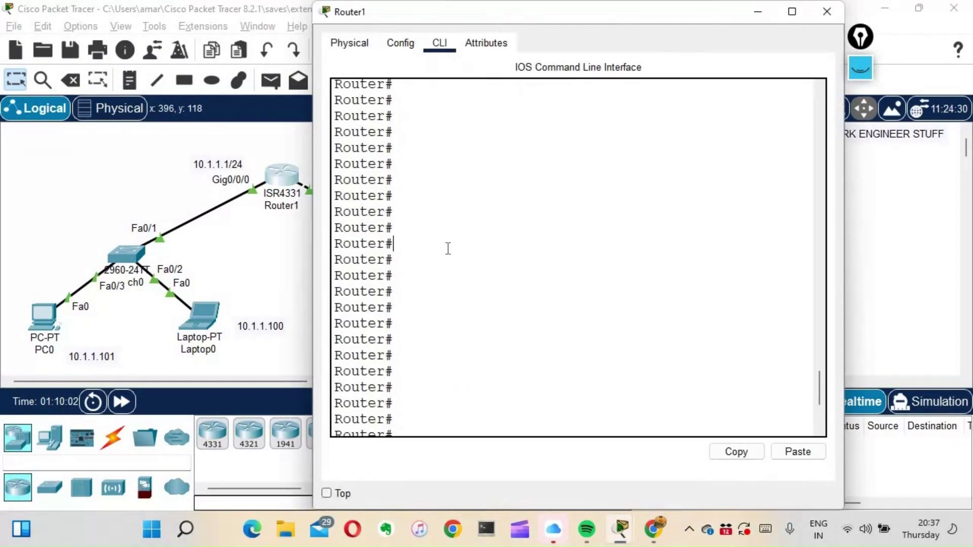
key("Return")
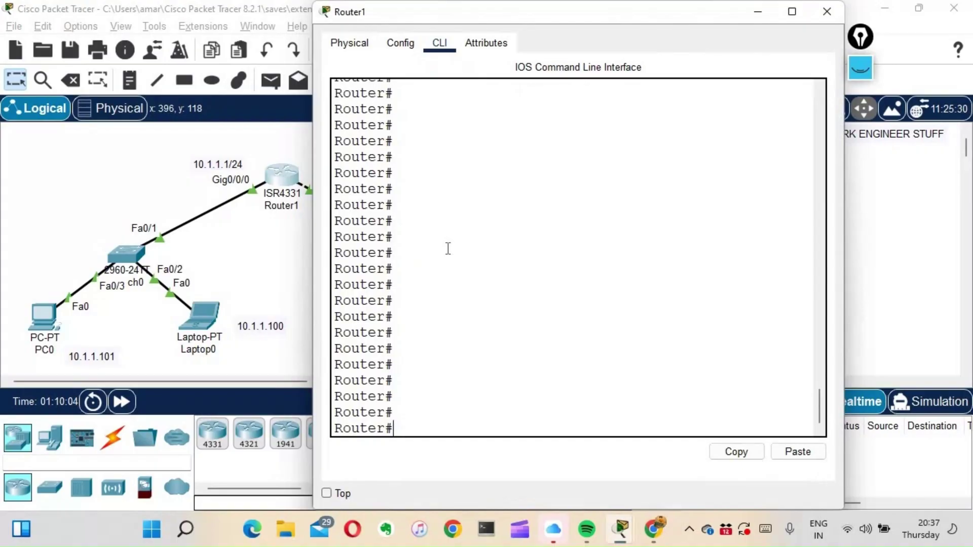
type("show ip acc")
key("Tab")
key("Return")
Step: Enter blank lines at Router1's prompt to push the earlier output out of view
key("Return")
key("Return")
key("Return")
key("Return")
key("Return")
key("Return")
key("Return")
key("Return")
key("Return")
key("Return")
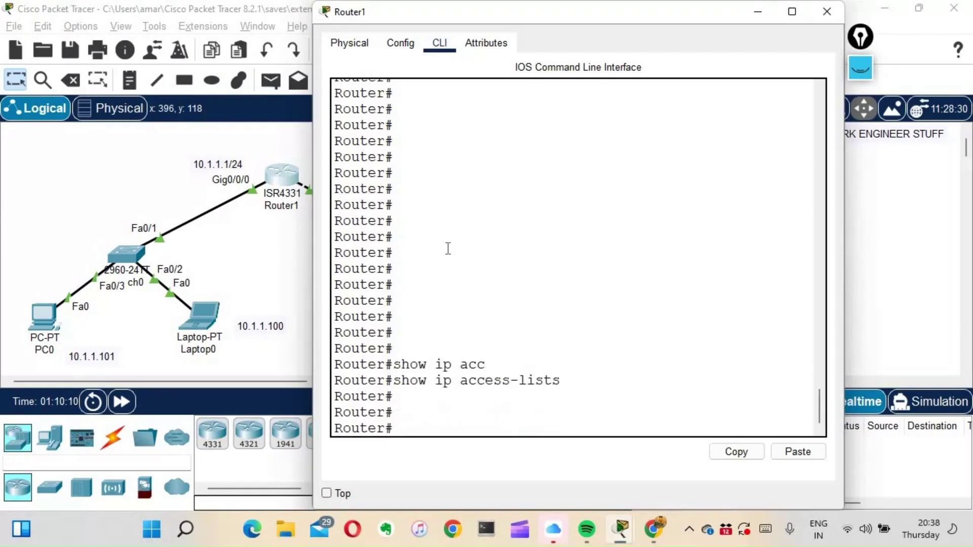
key("Return")
key("Return")
key("Return")
key("Return")
key("Return")
key("Return")
key("Return")
key("Return")
key("Return")
key("Return")
key("Return")
key("Return")
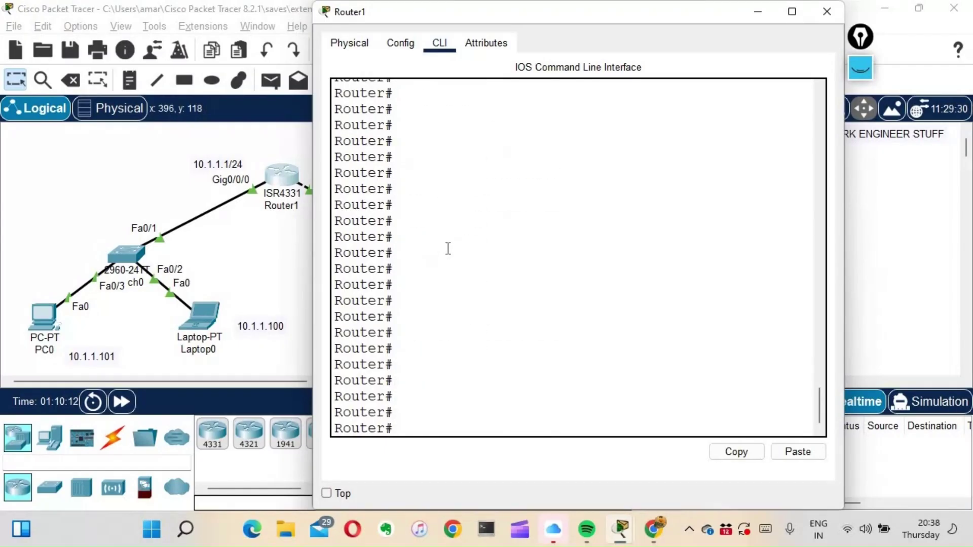
Step: Enter global configuration mode on Router1 with config t and maximise the router window
type("config t")
key("Return")
key("Return")
key("Return")
key("Return")
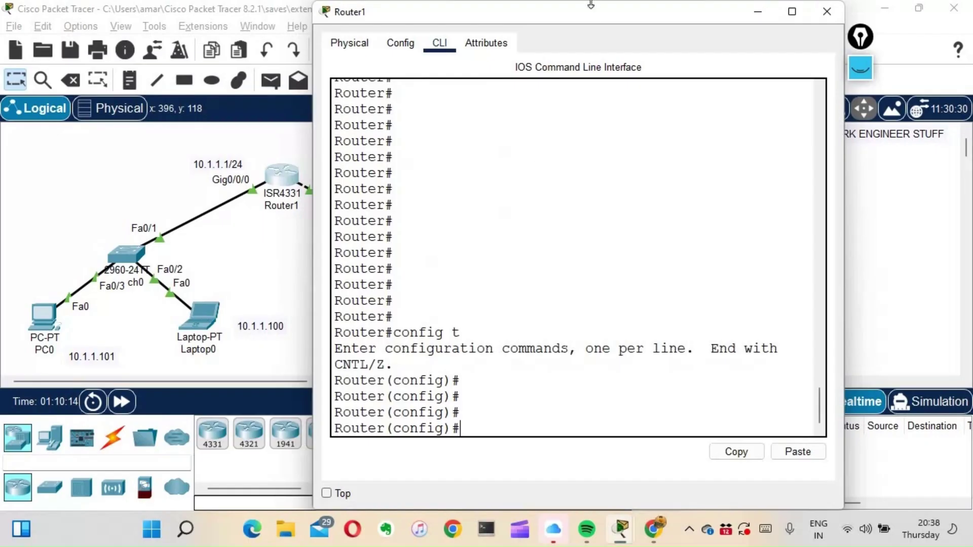
double_click(585, 8)
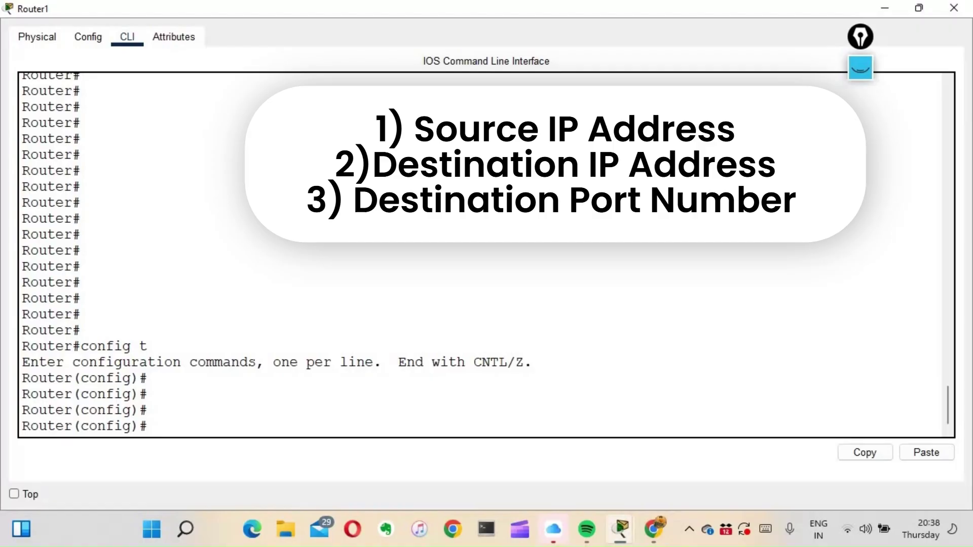
Step: Start an access-list command and query its help for the available list number ranges
type("acc")
key("Tab")
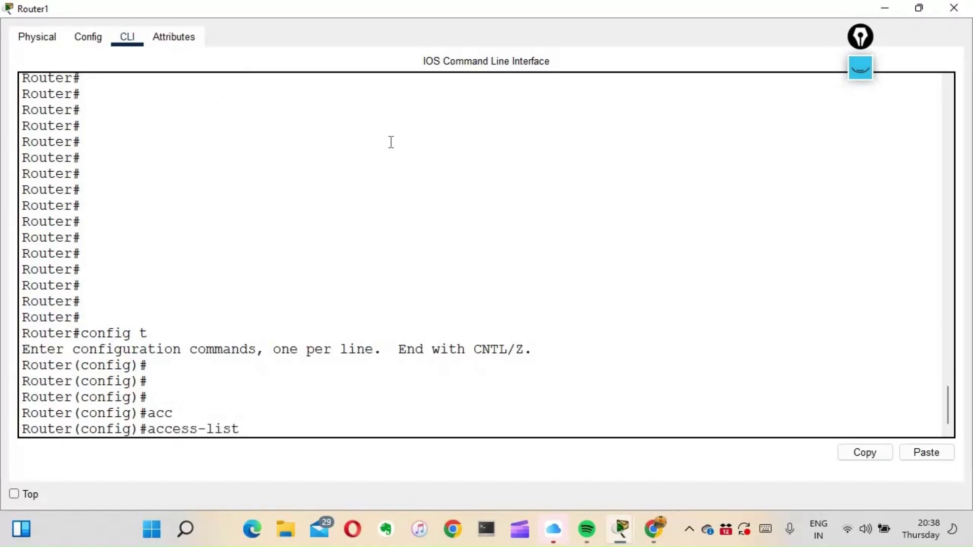
type("?")
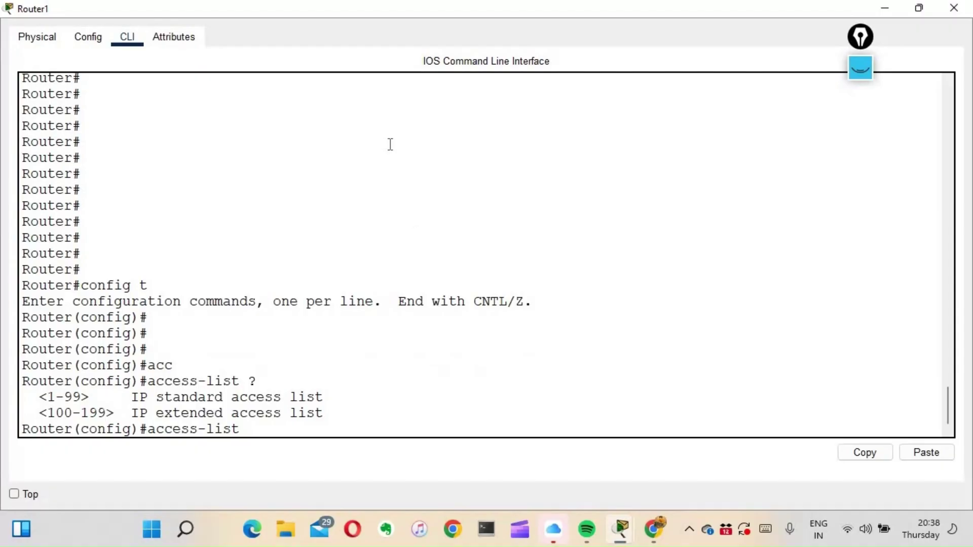
Step: Choose extended list number 100 and the deny action for the access-list command, querying help for the options after each
double_click(182, 397)
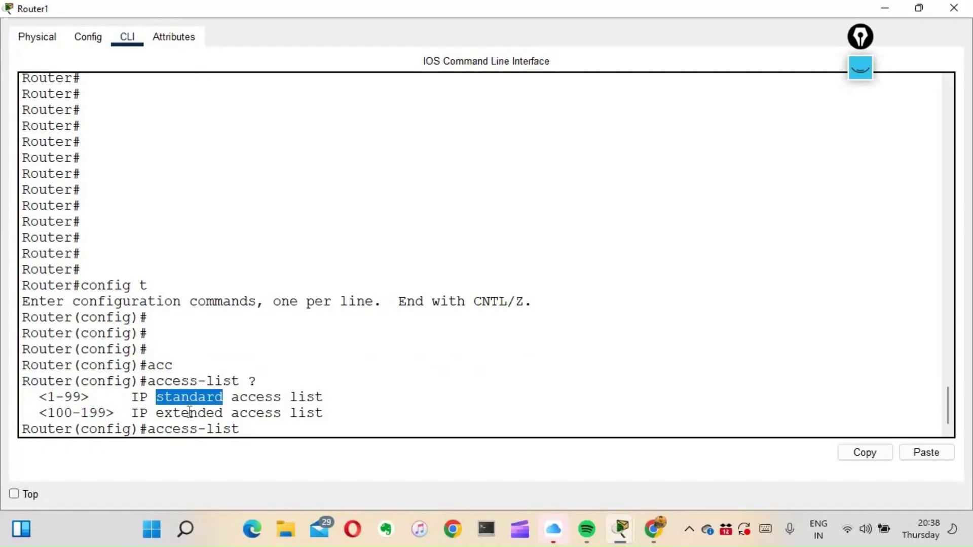
double_click(189, 413)
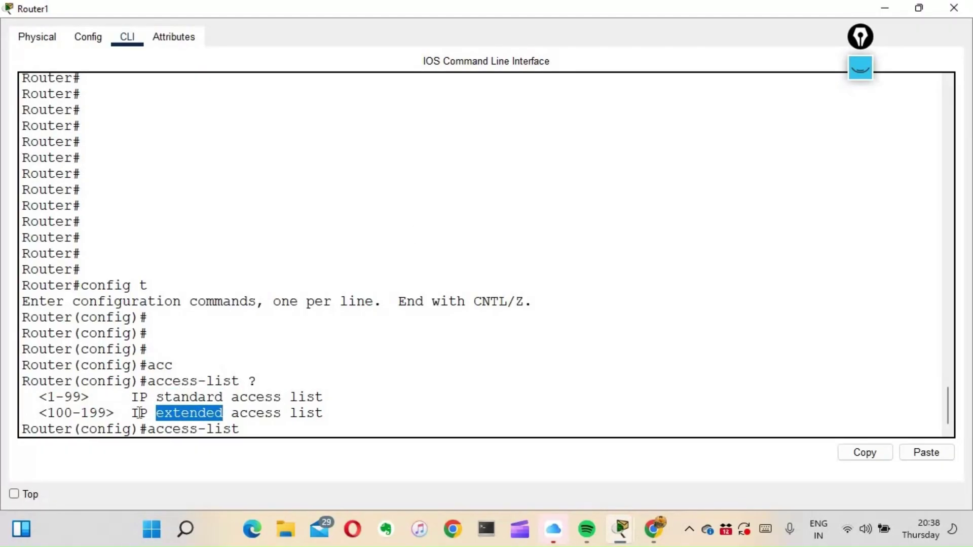
double_click(115, 413)
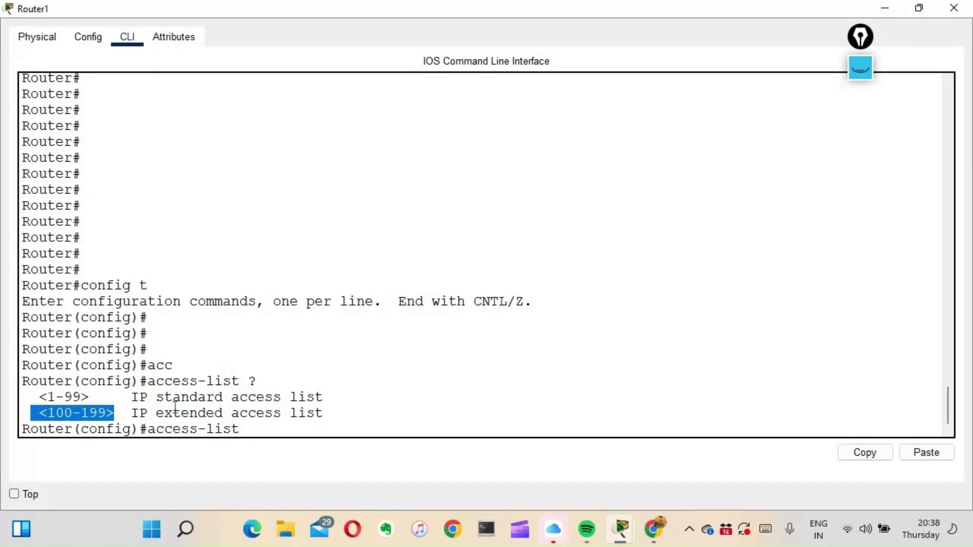
left_click(250, 428)
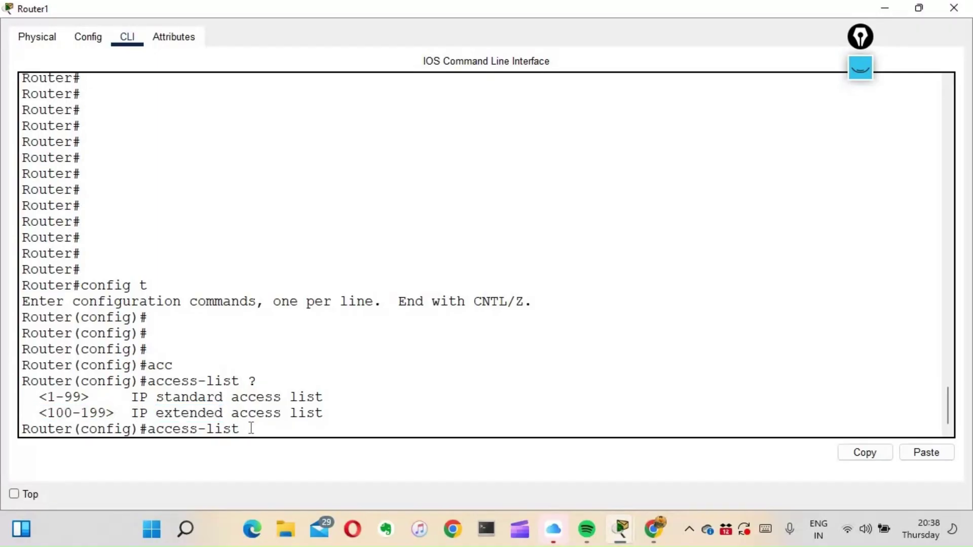
type("100 ?")
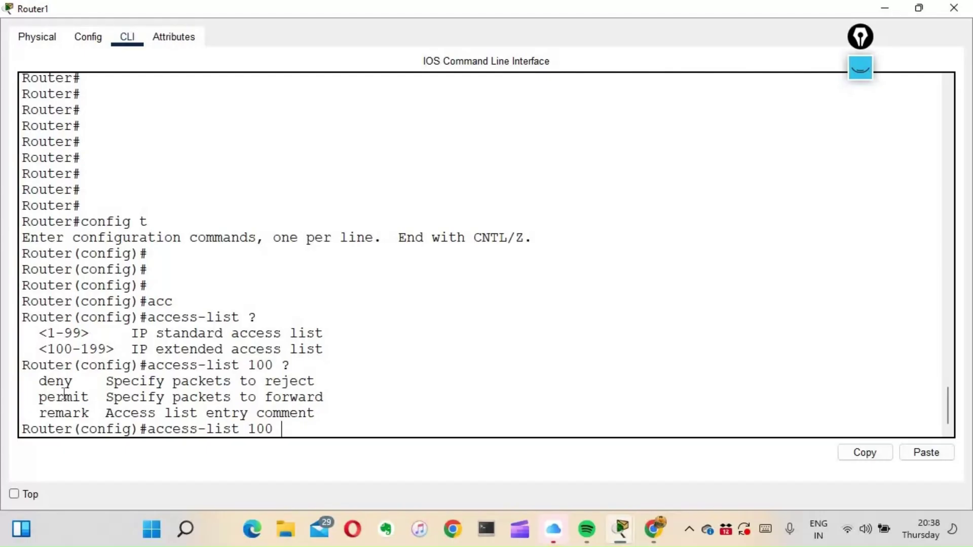
type("deny ?")
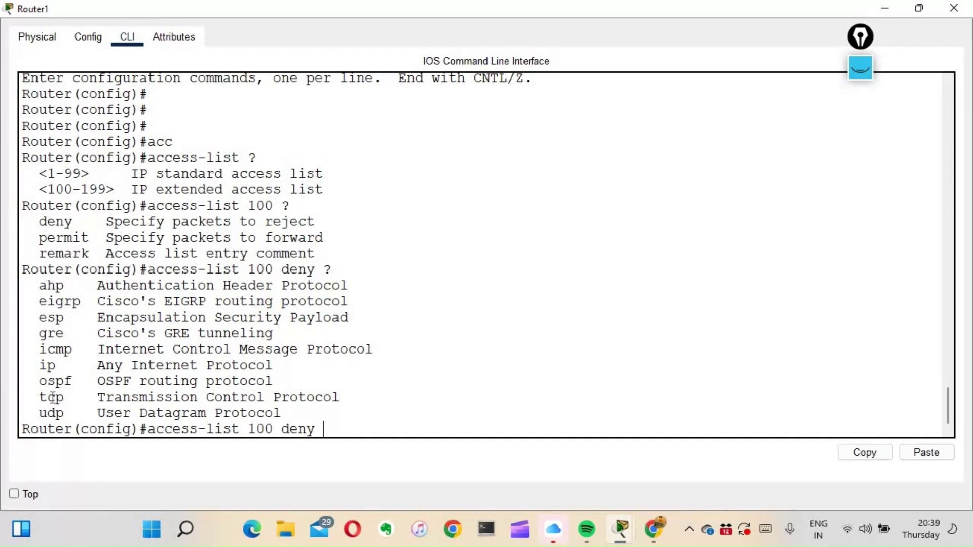
Step: Add tcp as the protocol and host 10.1.1.100 as the source to the deny rule, querying help for each following argument
double_click(52, 397)
left_click(191, 360)
type("tcp ?")
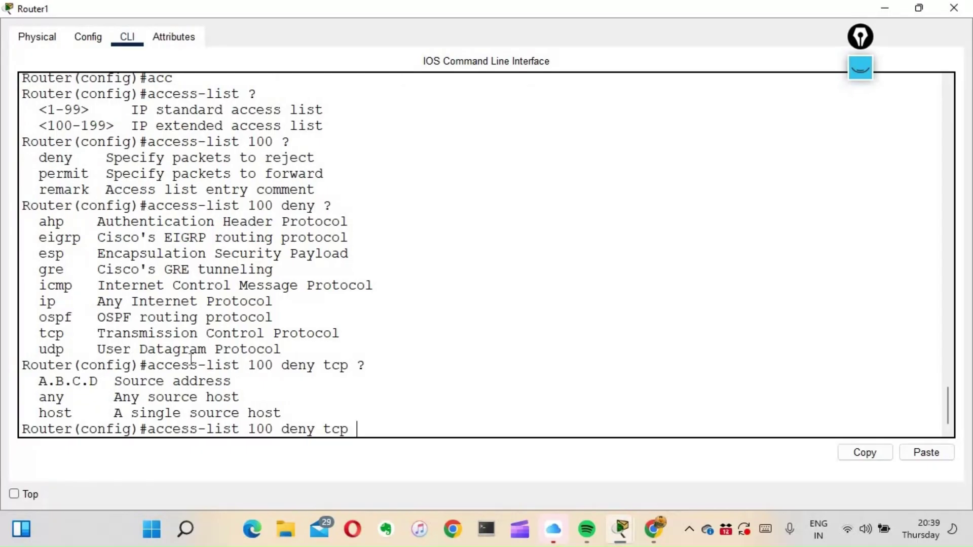
type("hot")
type("?")
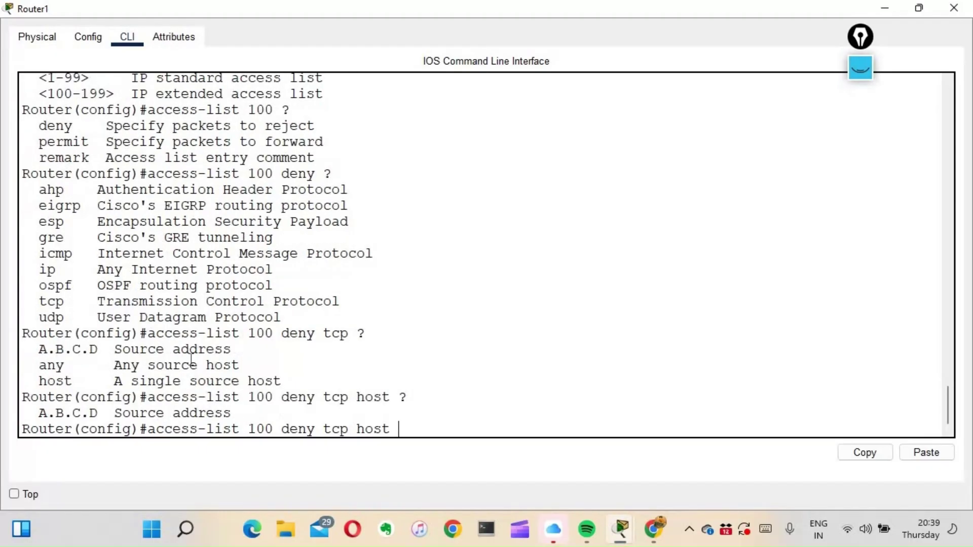
type("10.1.1.100 ?")
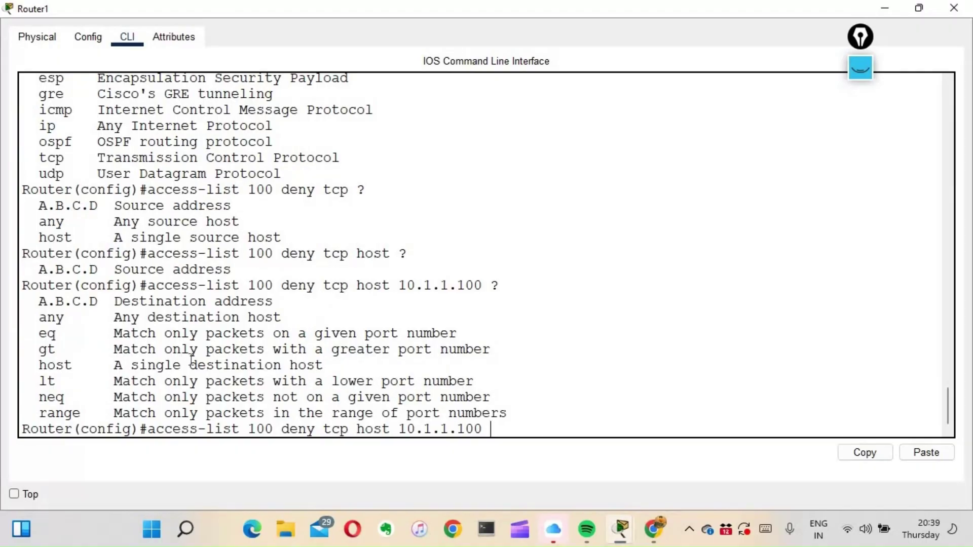
Step: Add destination 20.1.1.100 with wildcard 0.0.0.0 to the deny rule and query help for the port-matching options
double_click(175, 300)
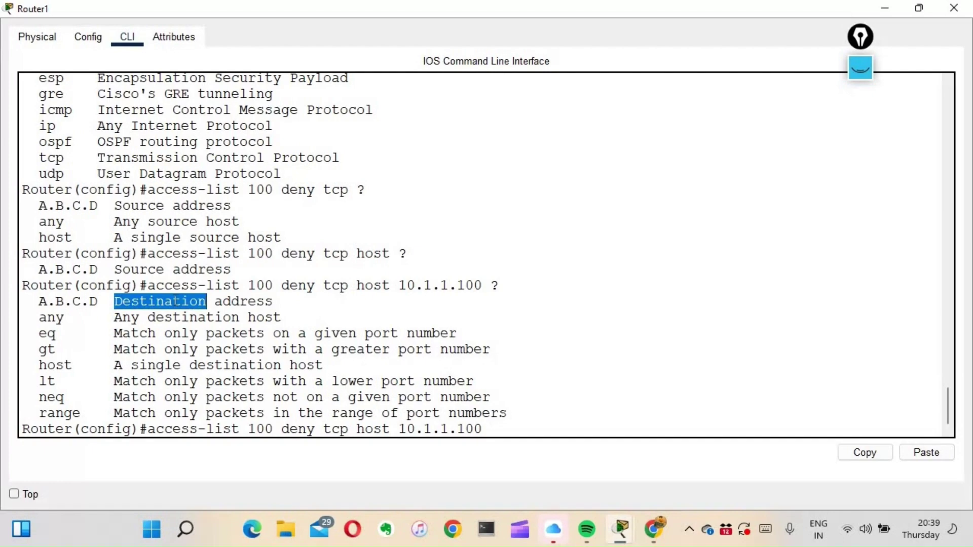
left_click(479, 354)
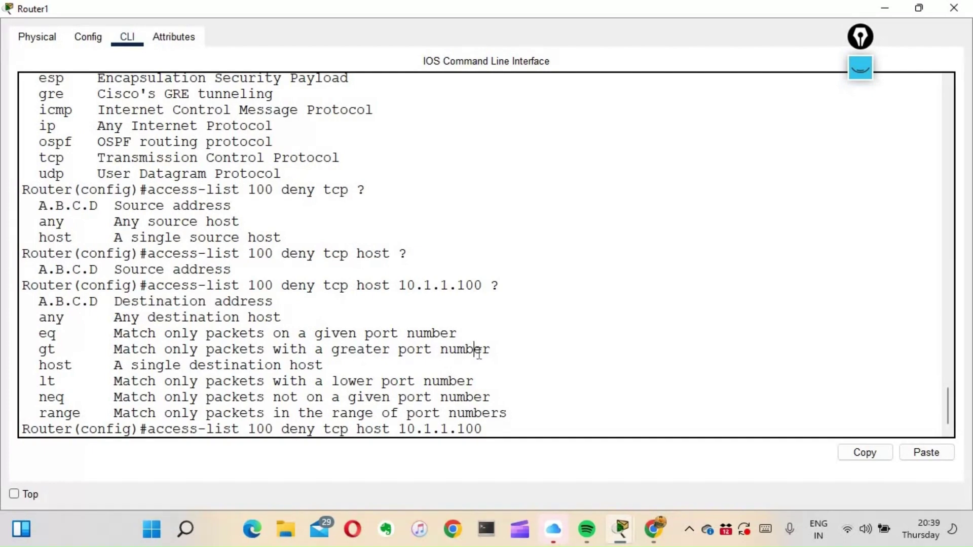
left_click(511, 429)
type("2011..")
key("BackSpace")
type("1.100")
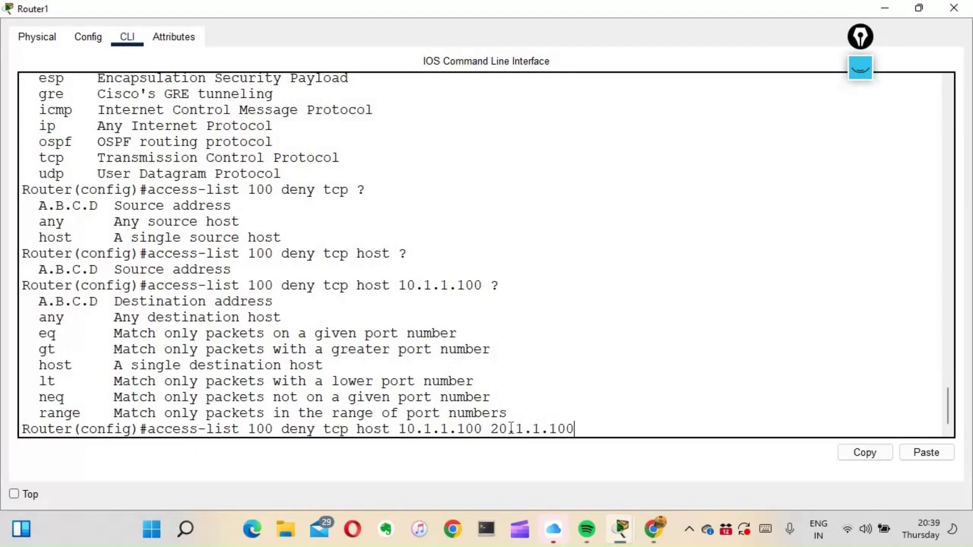
type(" ?")
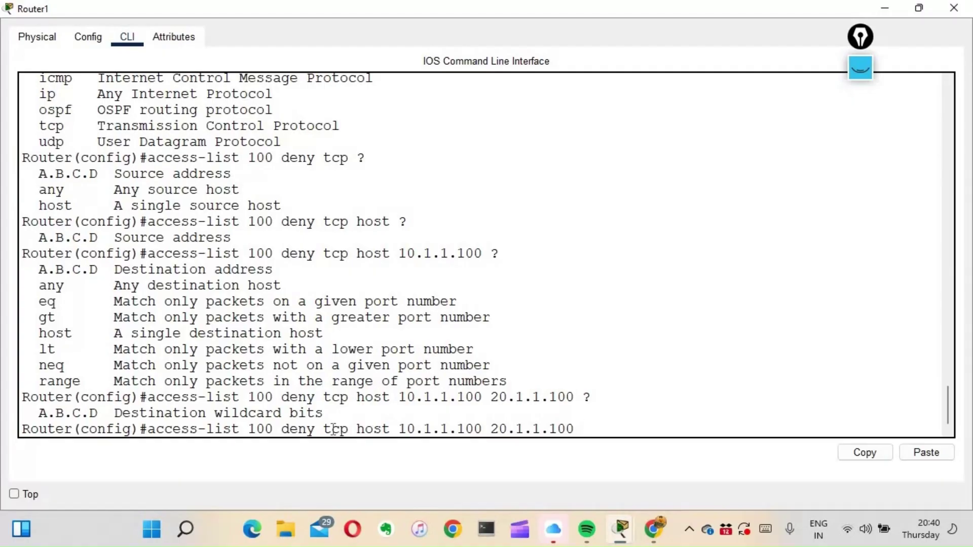
type("0.0.0.0")
left_click_drag(492, 430, 643, 425)
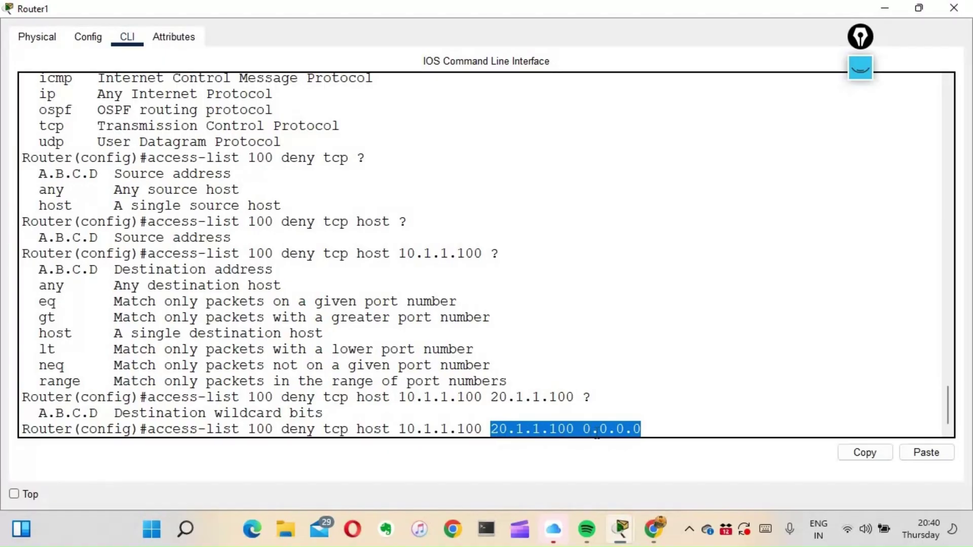
left_click(648, 429)
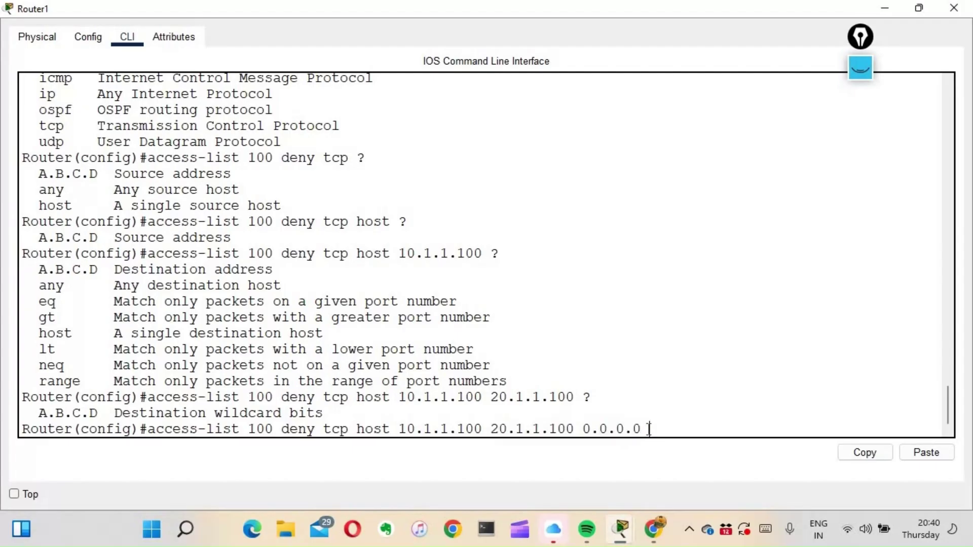
type("?")
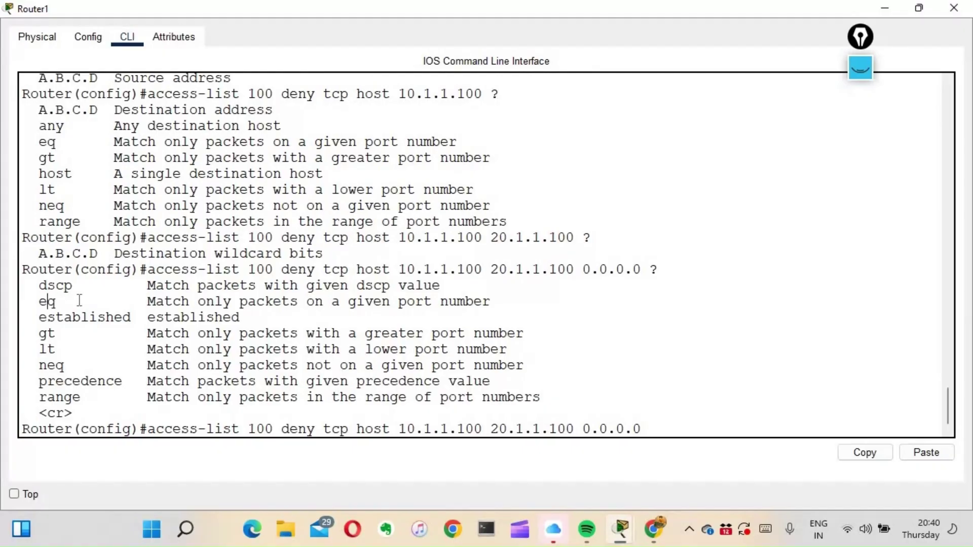
Step: Complete the deny rule with eq 80, checking the port help, and submit the access-list 100 command
double_click(47, 301)
type("eq ?")
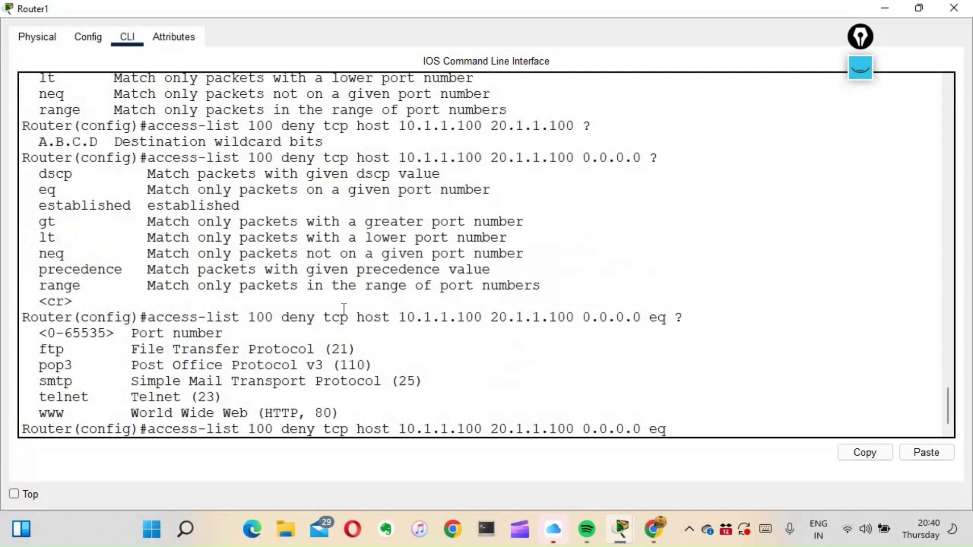
left_click_drag(41, 334, 238, 335)
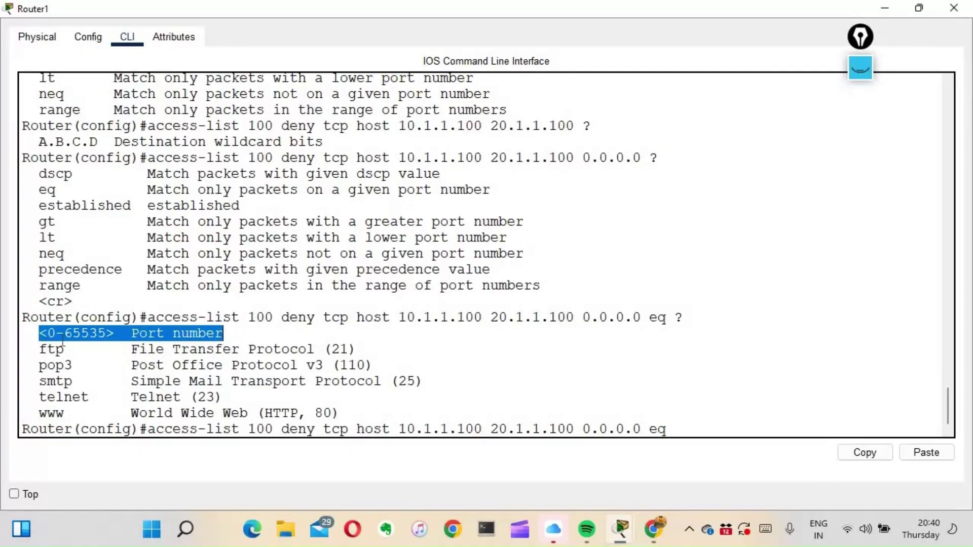
left_click(673, 429)
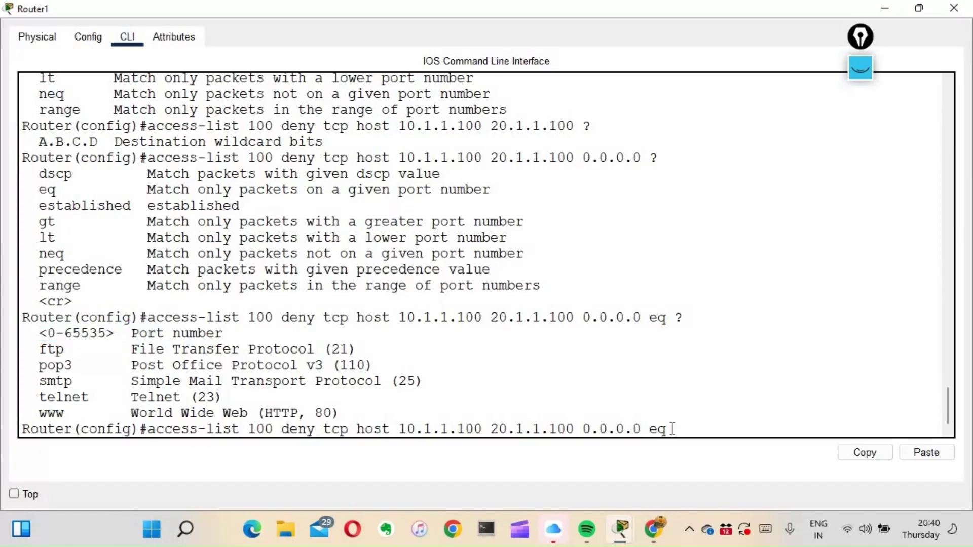
type("80")
left_click_drag(34, 413, 339, 413)
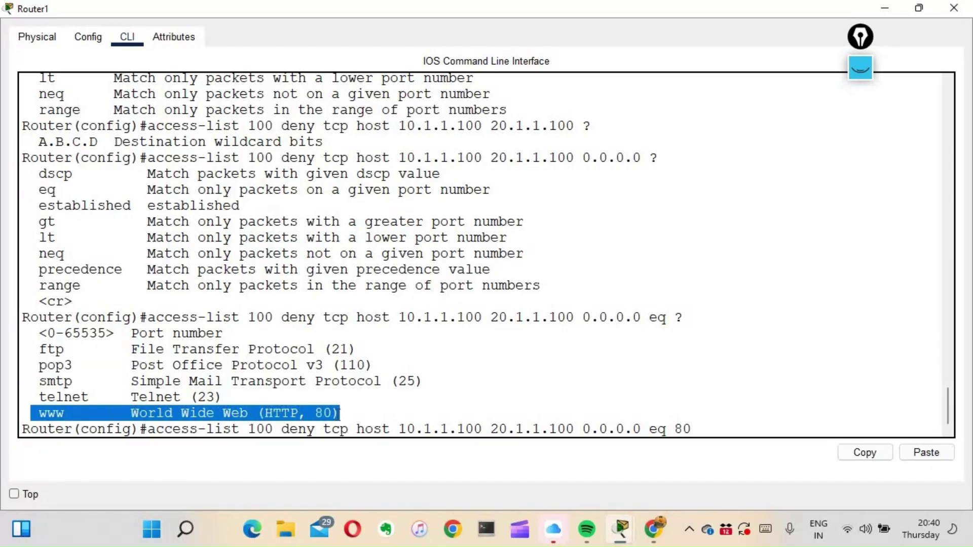
left_click(505, 394)
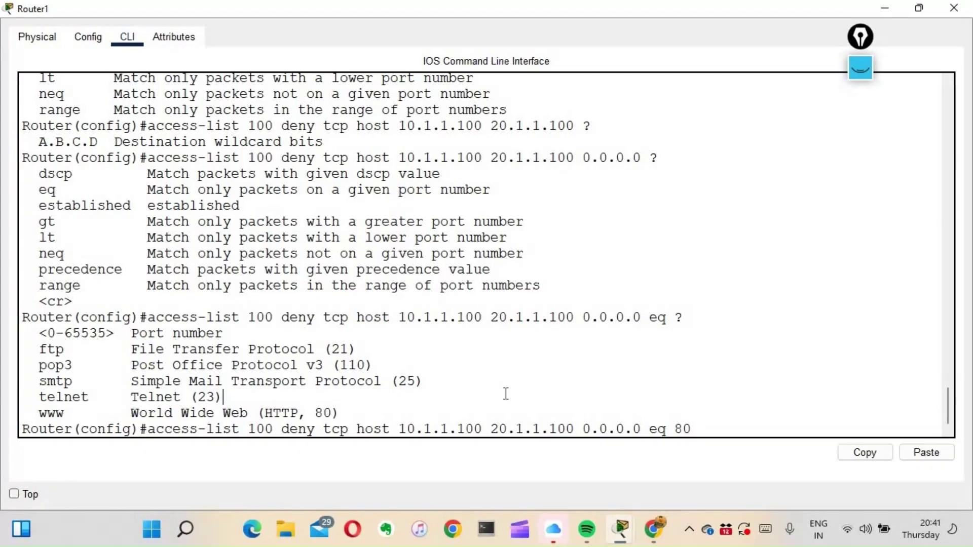
key("Return")
key("Return")
key("Return")
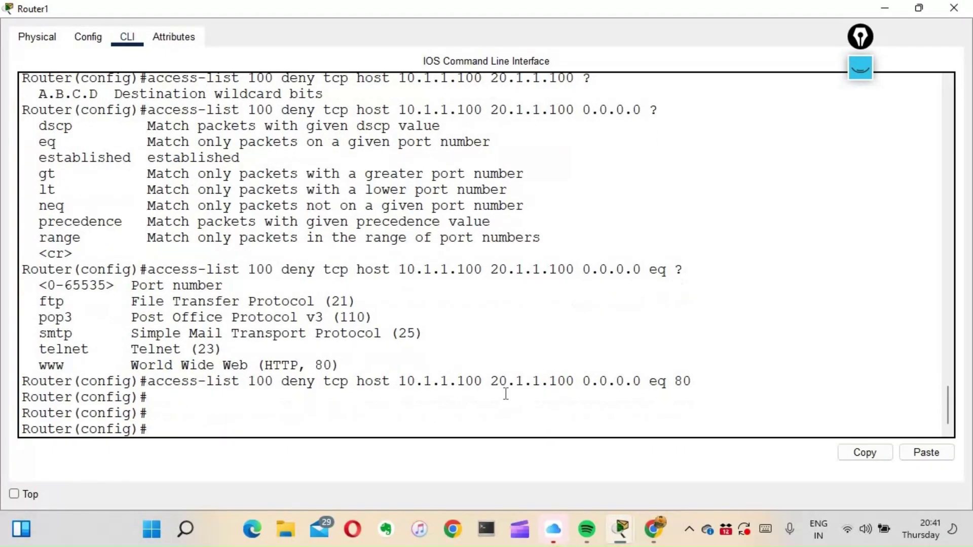
Step: Return to Router1's privileged EXEC prompt and run show ip access-lists to display the configured ACL
key("ctrl+z")
key("Return")
key("Return")
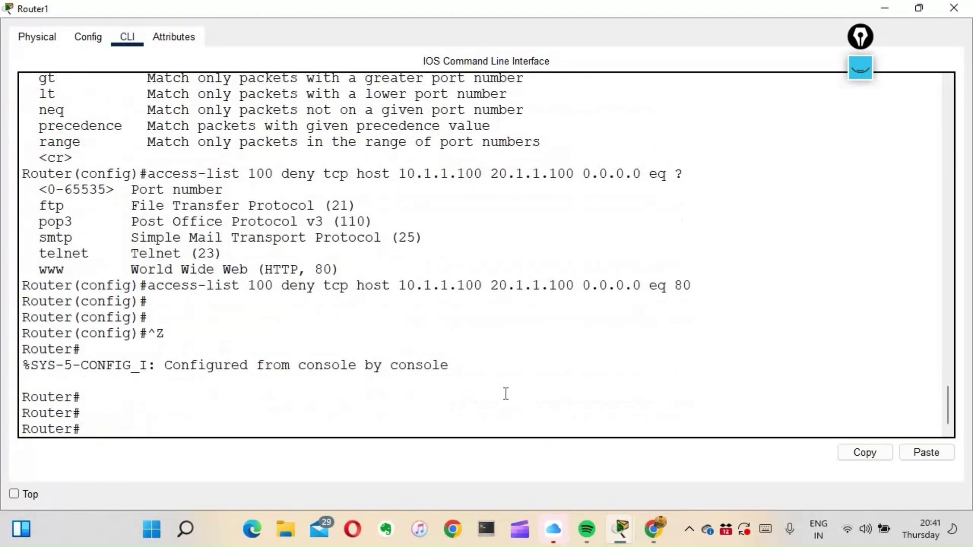
type("show ip acce")
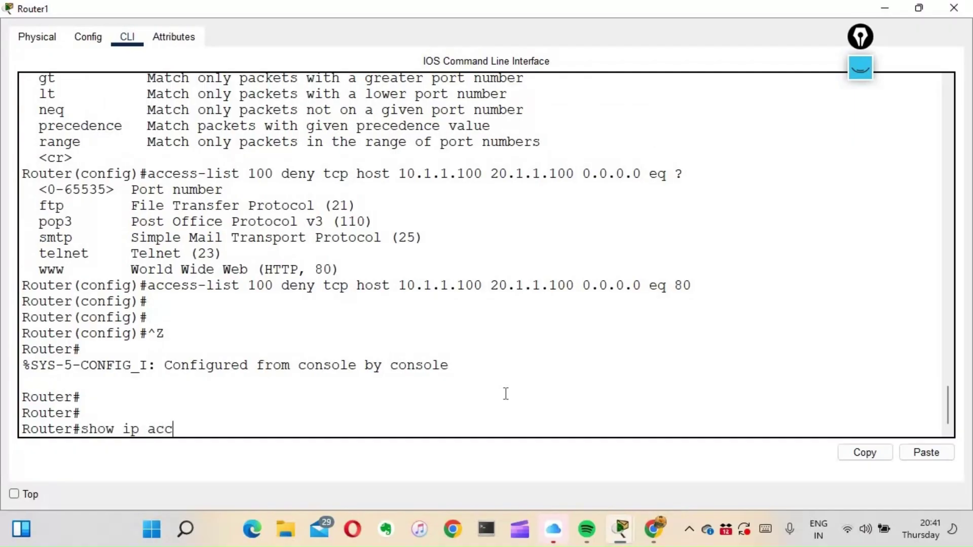
key("Tab")
key("Return")
key("Return")
key("Return")
key("Return")
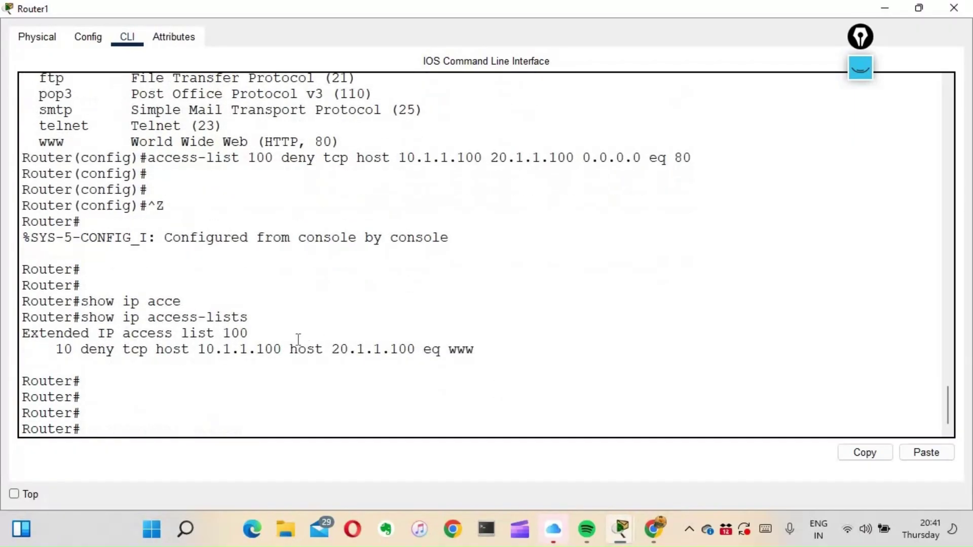
Step: Examine access list 100's deny entry, checking its protocol, source host, destination host and port
left_click_drag(263, 350, 408, 364)
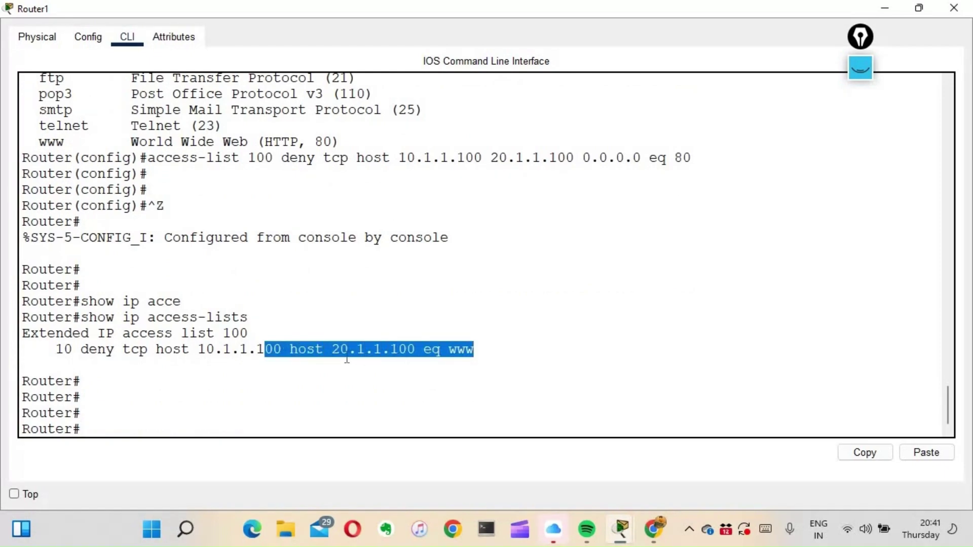
left_click(400, 363)
left_click_drag(332, 349, 416, 349)
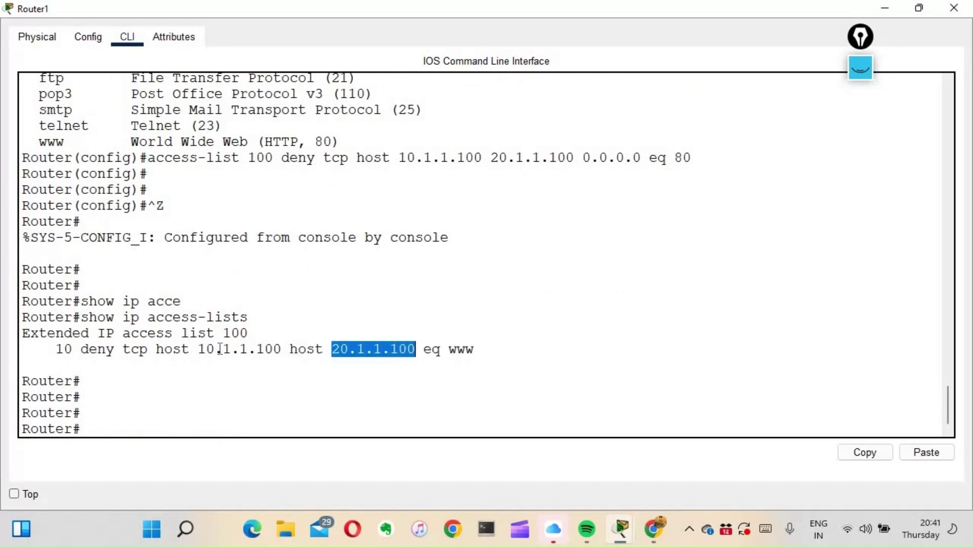
double_click(174, 350)
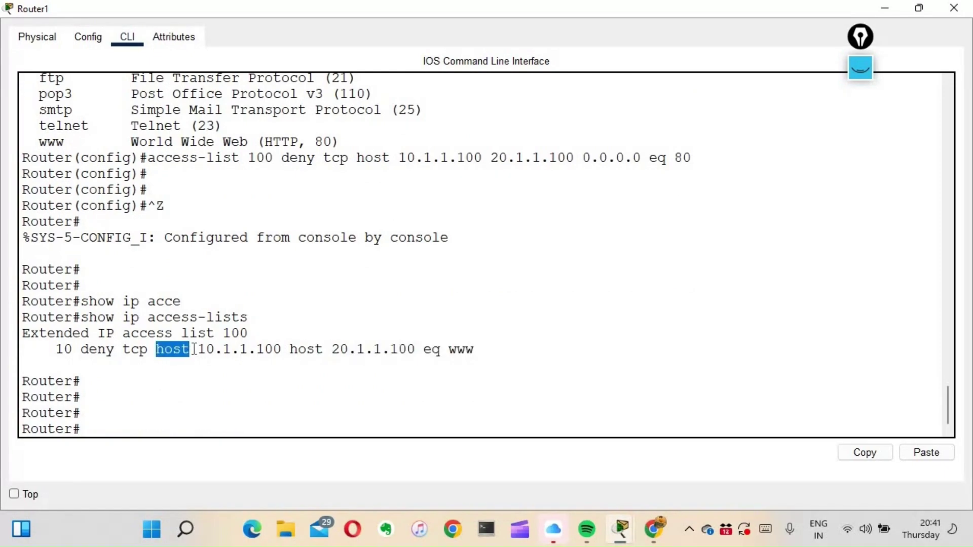
double_click(140, 351)
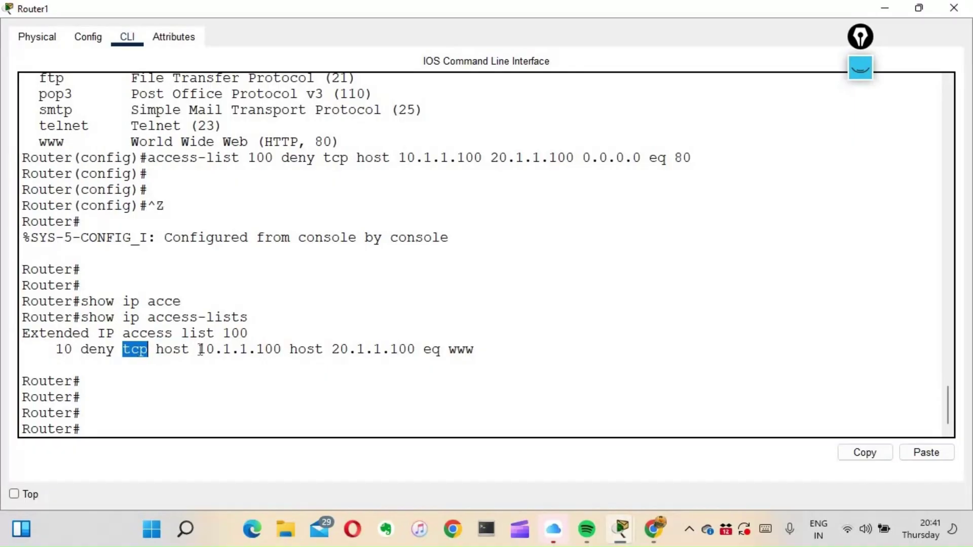
left_click_drag(199, 350, 416, 349)
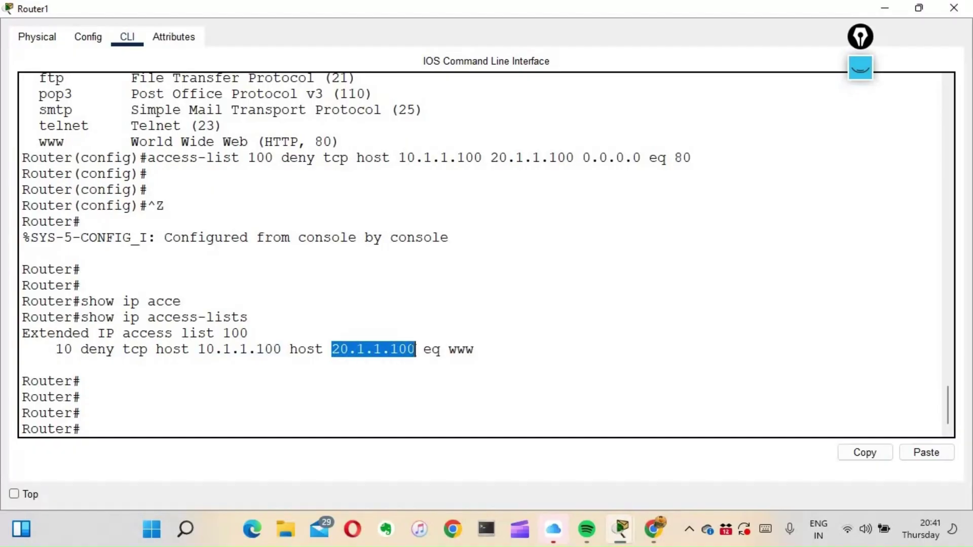
double_click(458, 350)
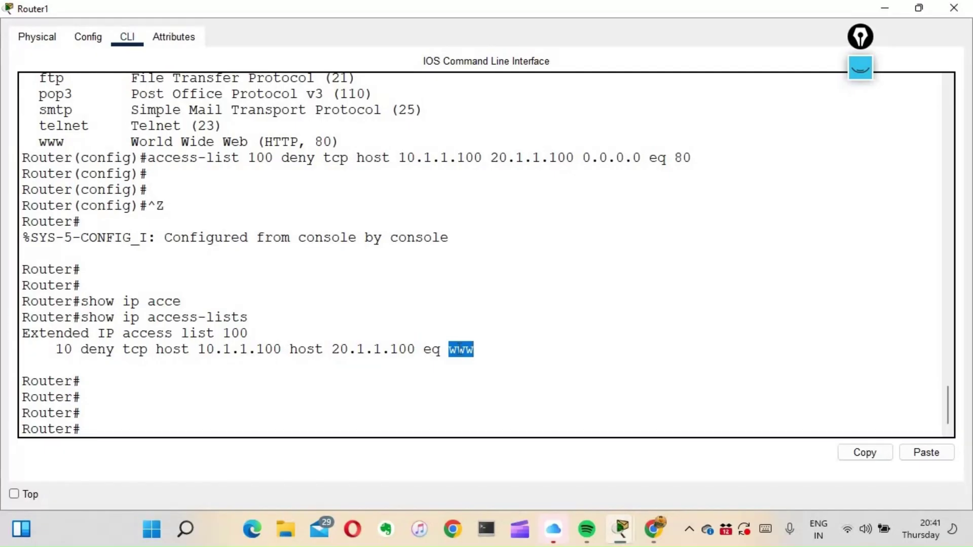
left_click(457, 360)
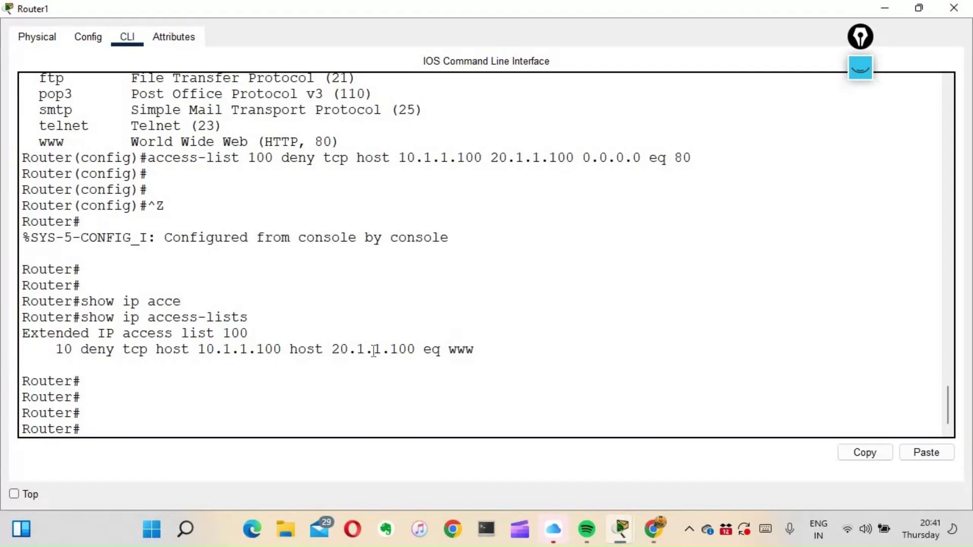
left_click_drag(474, 350, 6, 332)
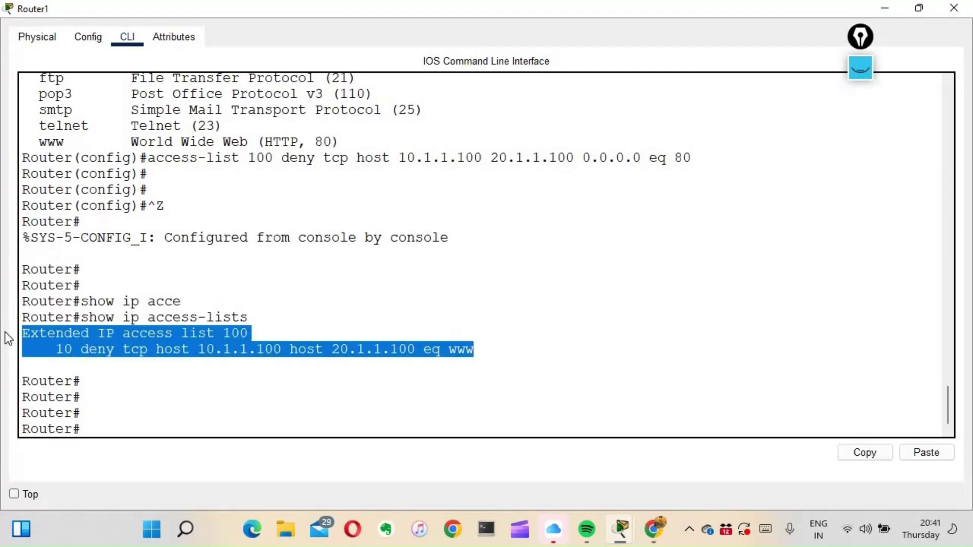
Step: Enter global configuration mode on Router1 again with config t
left_click(223, 375)
type("cofni")
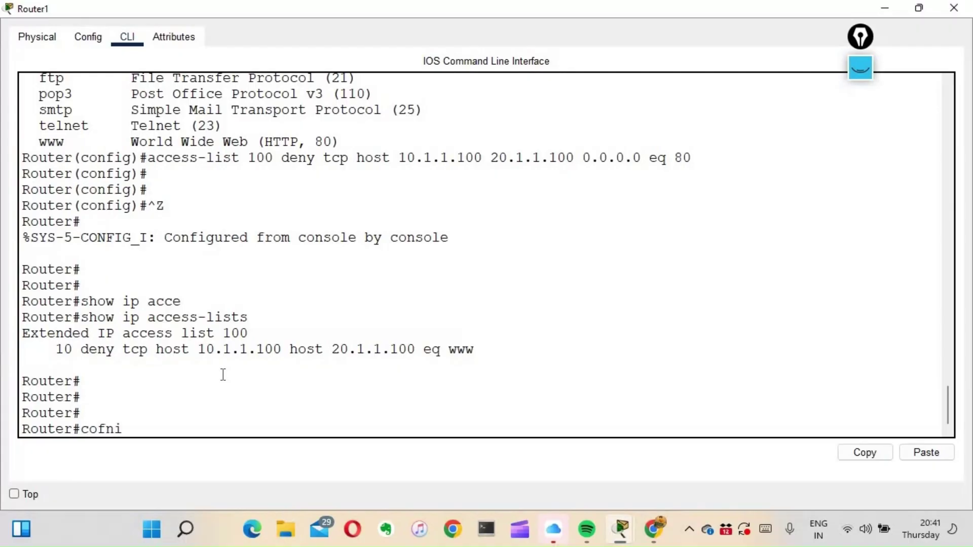
key("BackSpace")
key("BackSpace")
key("BackSpace")
type("nfig t")
key("Return")
key("Return")
key("Return")
key("Return")
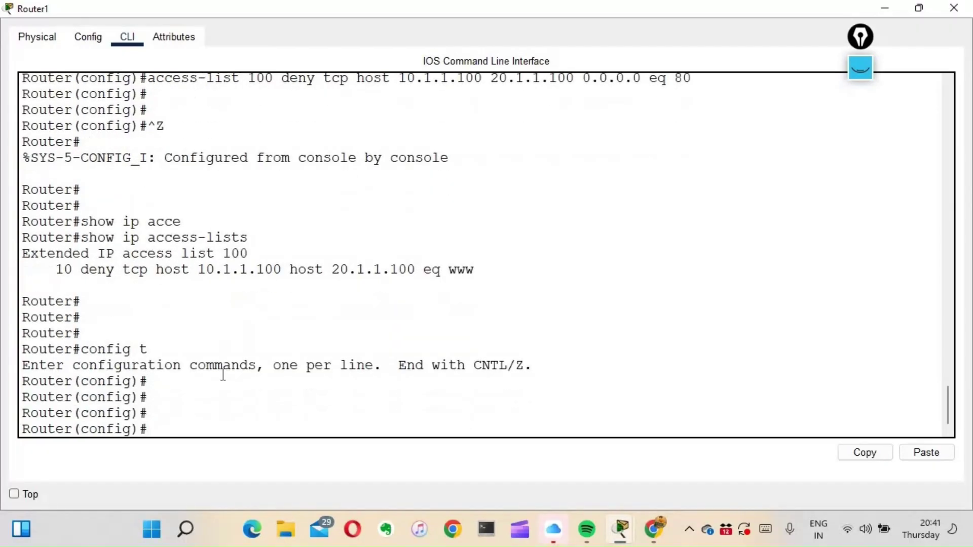
Step: Start an access-list command on Router1 and review the existing deny entry's source host, destination host and port
type("acce")
key("Tab")
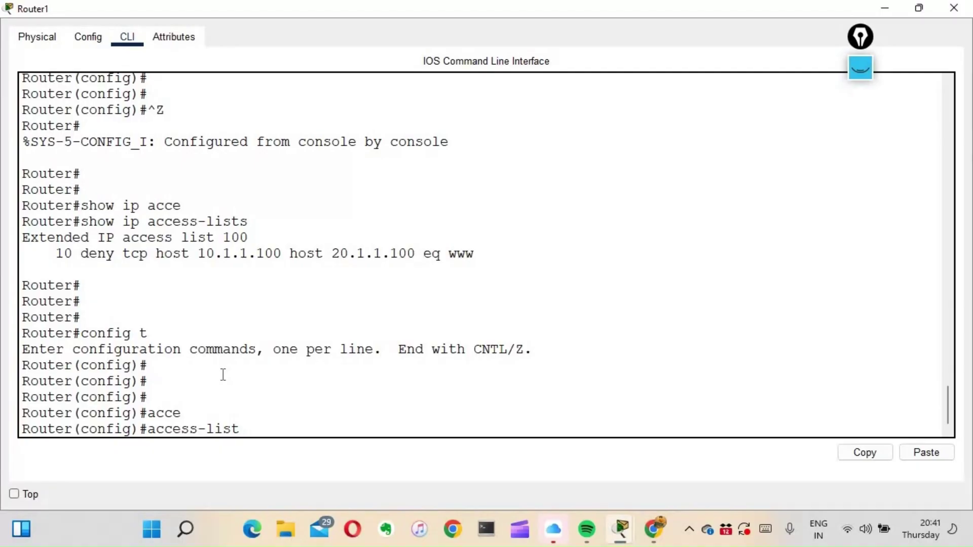
left_click_drag(163, 254, 527, 254)
double_click(269, 254)
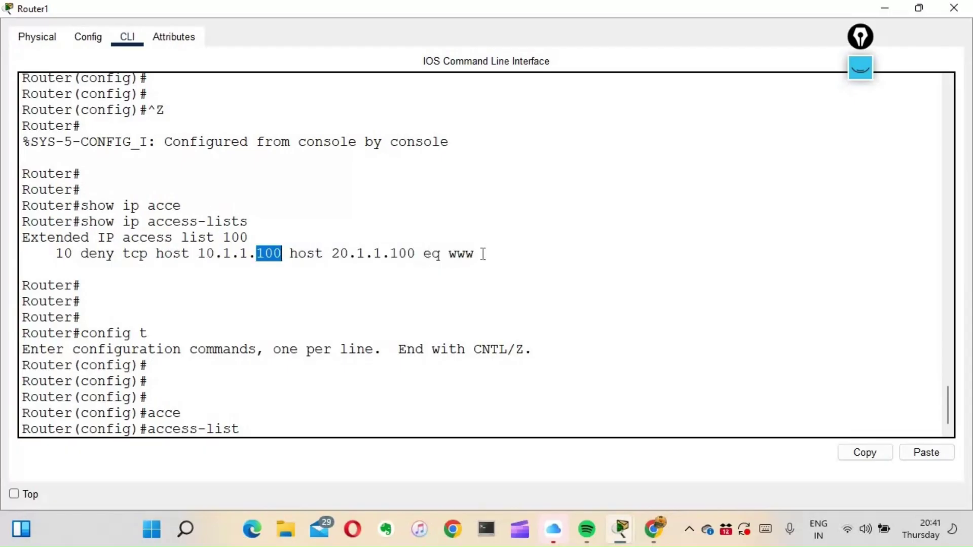
double_click(461, 253)
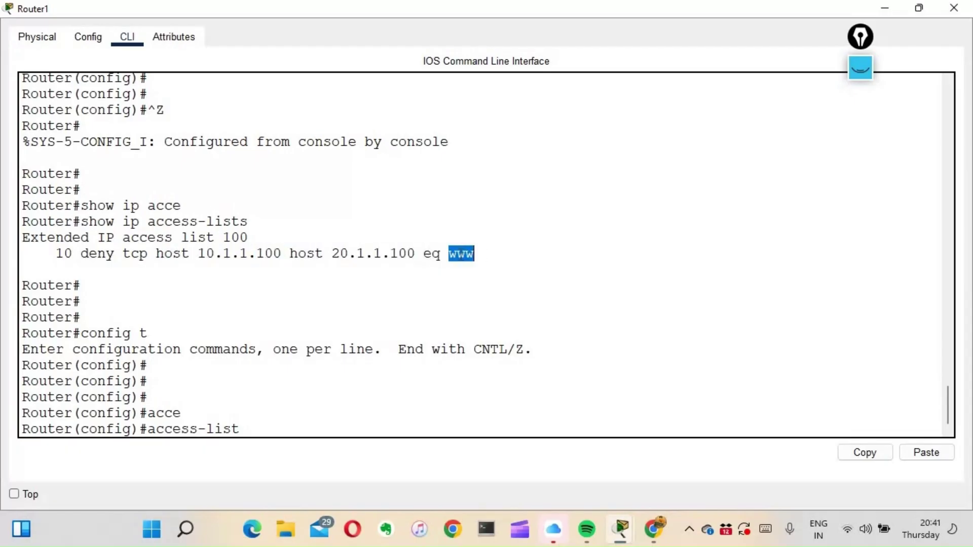
double_click(375, 254)
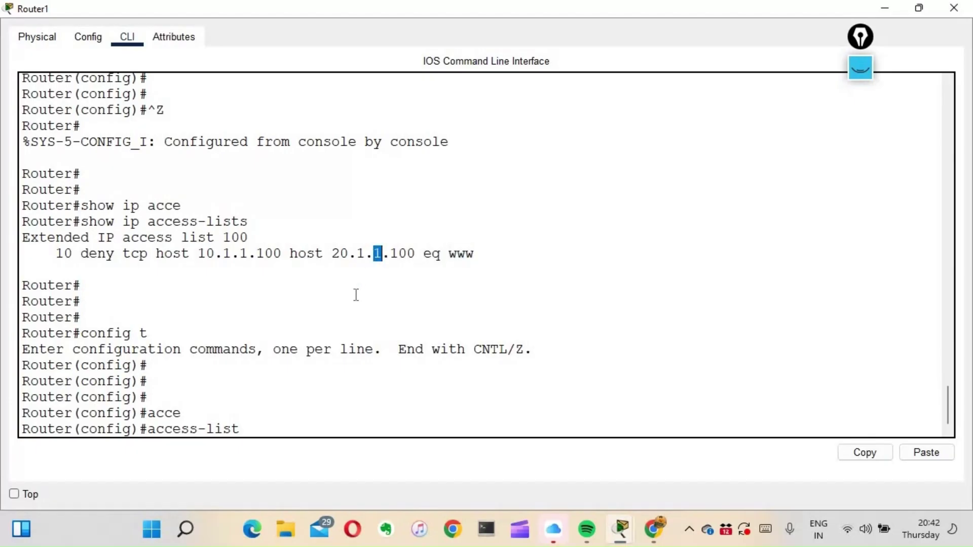
left_click(356, 294)
Step: Complete and submit the rule access-list 100 permit ip any any to allow all other traffic
left_click(257, 431)
type("100 per")
key("Tab")
type("ip n")
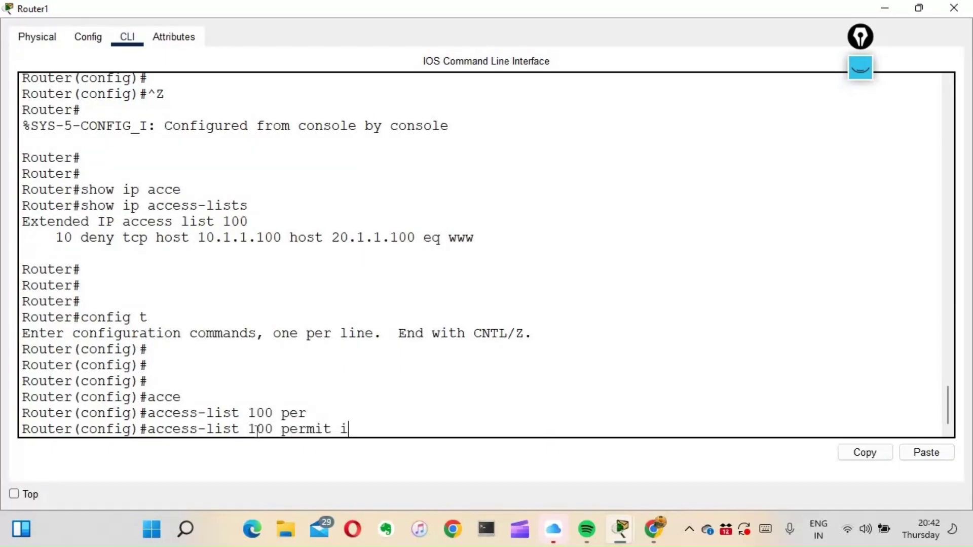
key("BackSpace")
type("any an")
key("Tab")
key("Return")
key("Return")
key("Return")
Step: Return Router1 to privileged EXEC mode and save the configuration with wr
key("ctrl+z")
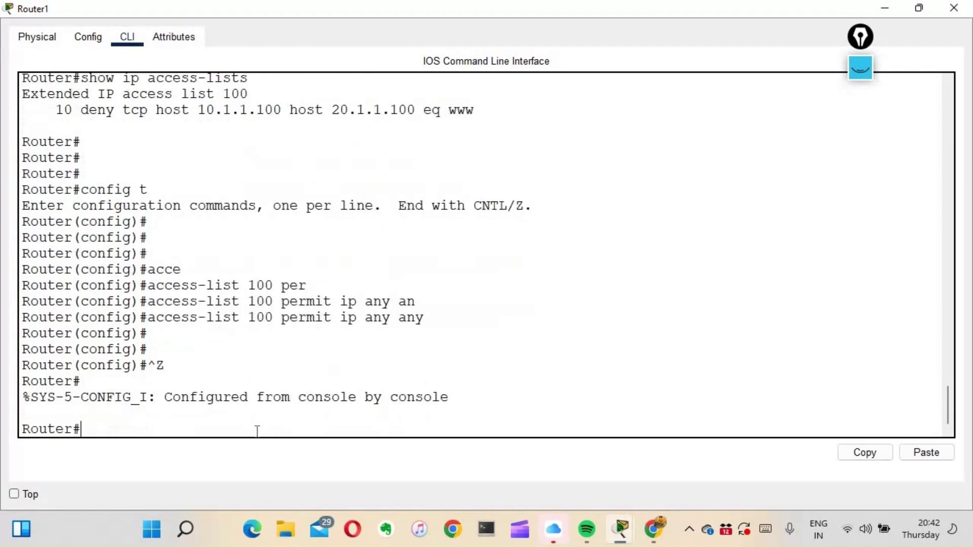
key("Return")
key("Return")
key("Return")
type("wr")
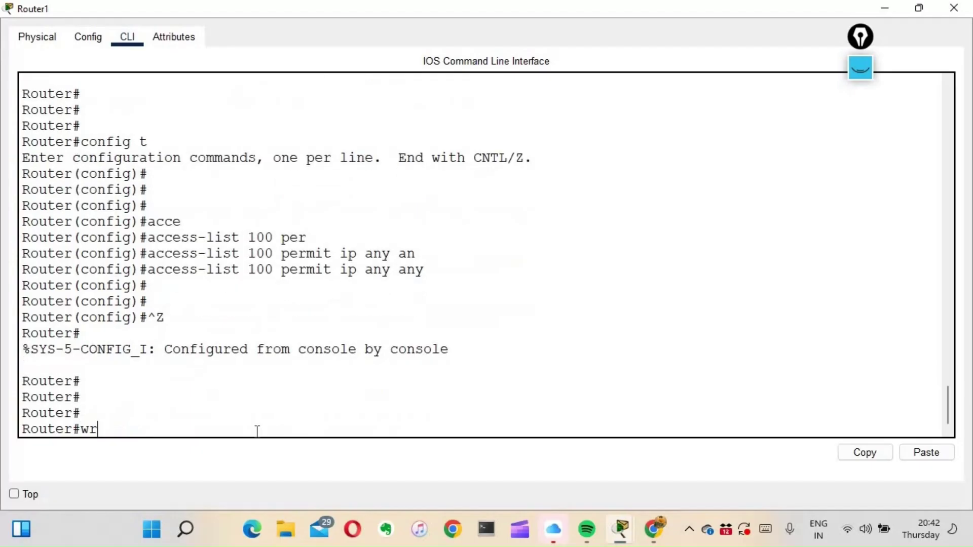
key("Return")
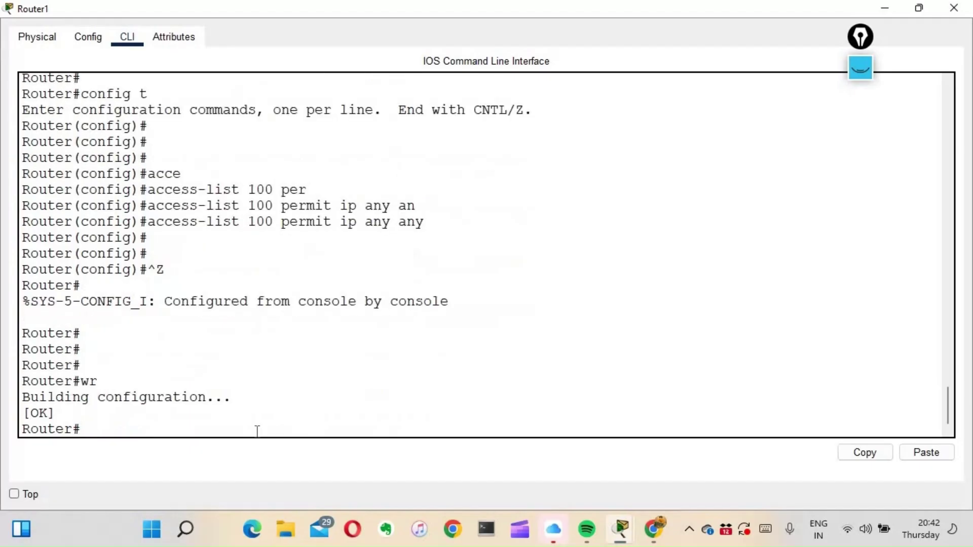
key("Return")
key("Return")
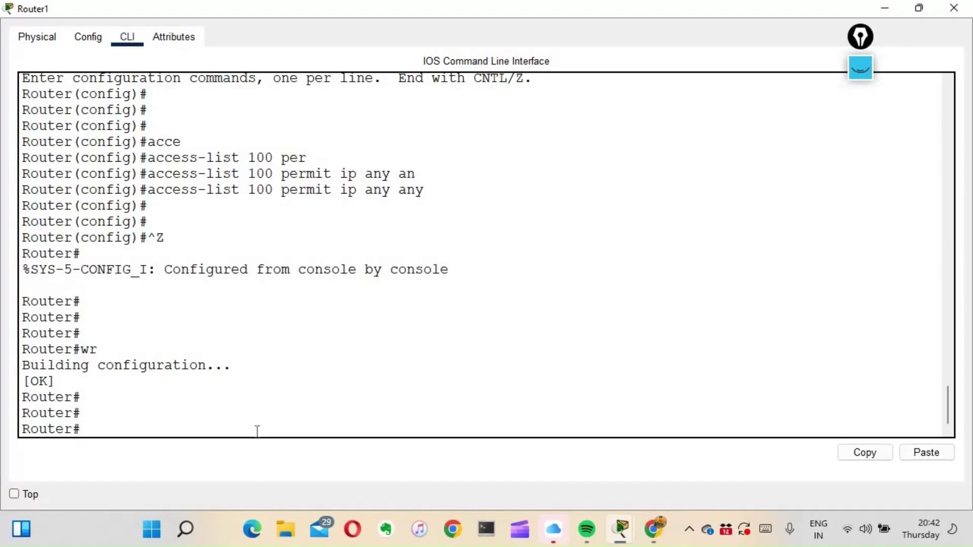
Step: Switch to the network topology and mark the notes on placing extended ACLs close to the source and on their filtering criteria
mouse_move(620, 531)
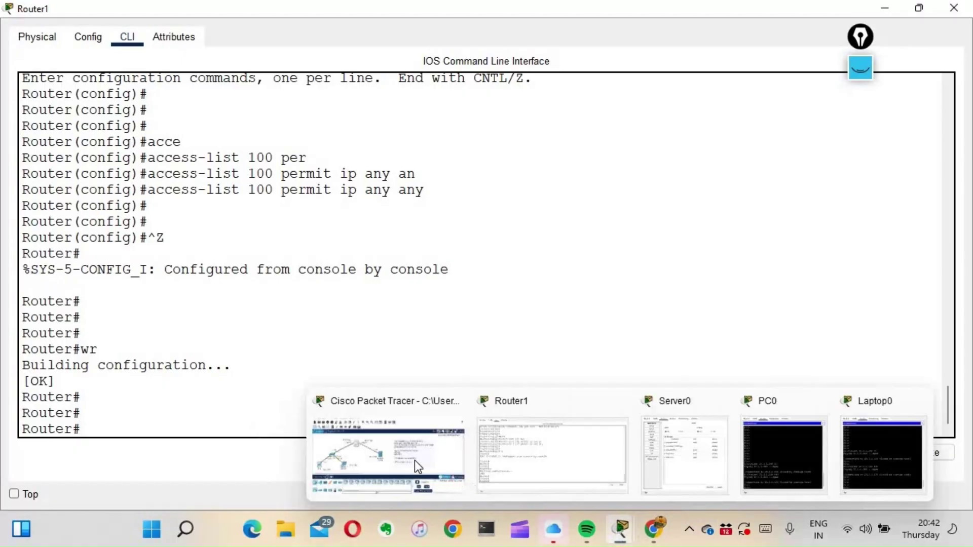
left_click(415, 461)
left_click(861, 68)
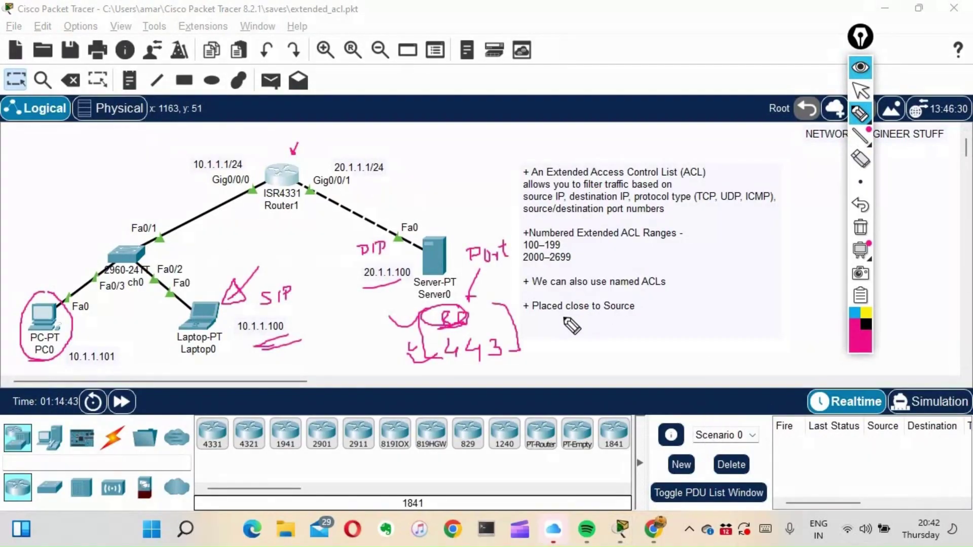
mouse_move(525, 323)
left_mouse_down()
mouse_move(664, 324)
mouse_move(669, 314)
mouse_move(549, 296)
mouse_move(530, 319)
left_mouse_up()
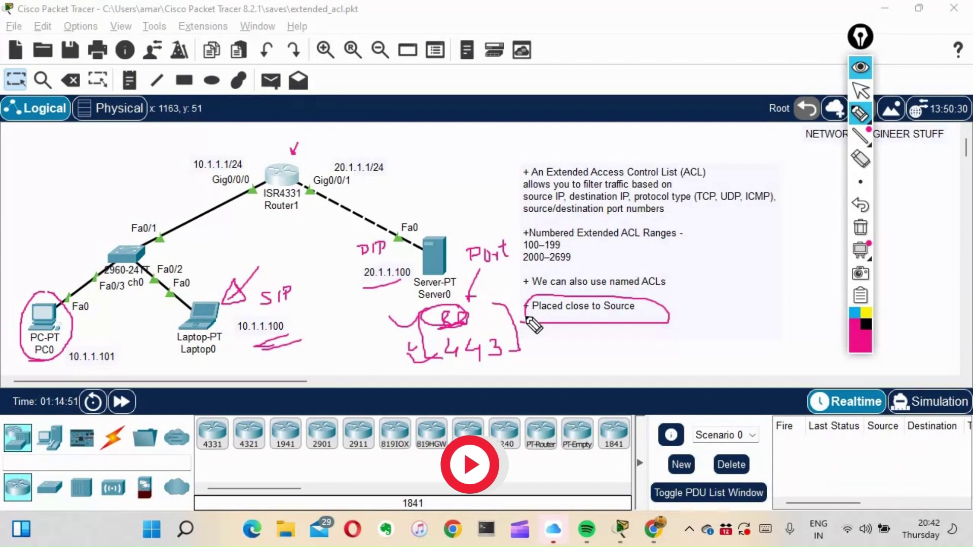
left_click_drag(492, 195, 631, 201)
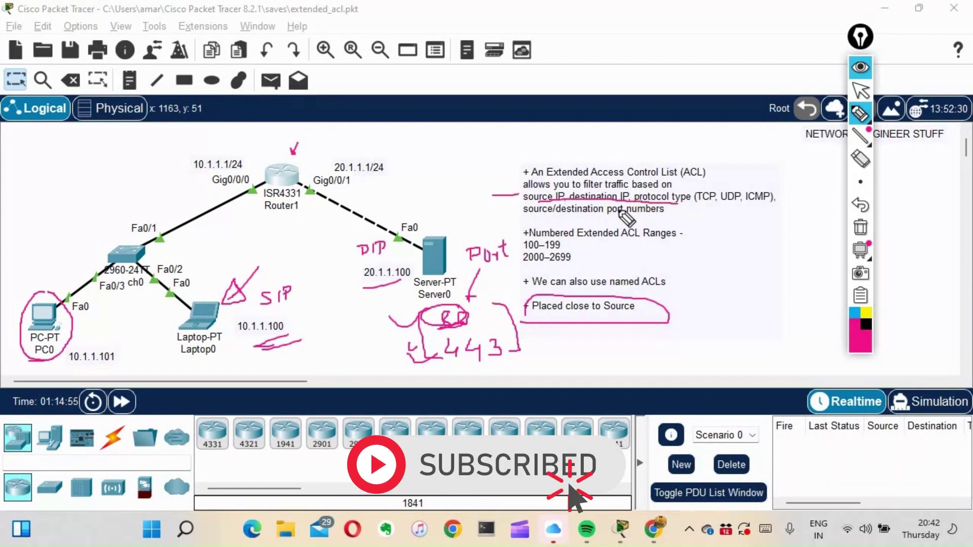
left_click_drag(525, 218, 605, 217)
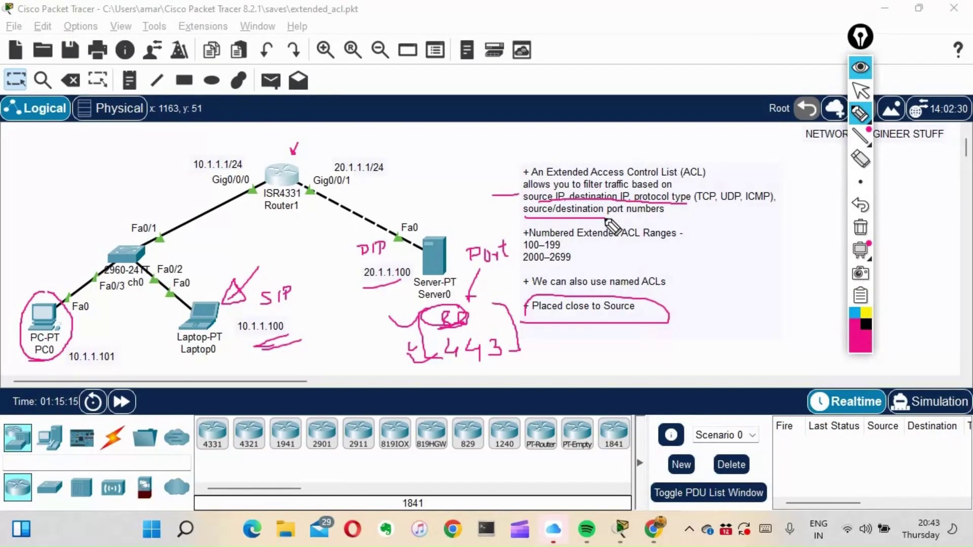
Step: Mark Laptop0's address and Router1's Gig0/0/0 interface, trace the traffic path from Laptop0 to Router1, and hide the annotations
mouse_move(223, 314)
left_mouse_down()
mouse_move(244, 344)
mouse_move(291, 346)
mouse_move(300, 326)
mouse_move(242, 309)
left_mouse_up()
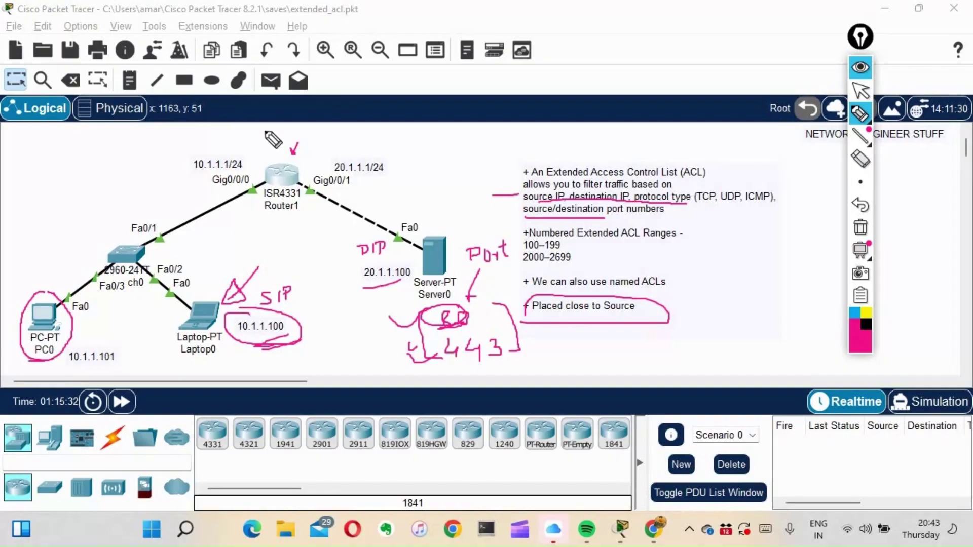
mouse_move(219, 146)
left_mouse_down()
mouse_move(186, 189)
mouse_move(246, 197)
mouse_move(258, 172)
mouse_move(217, 149)
left_mouse_up()
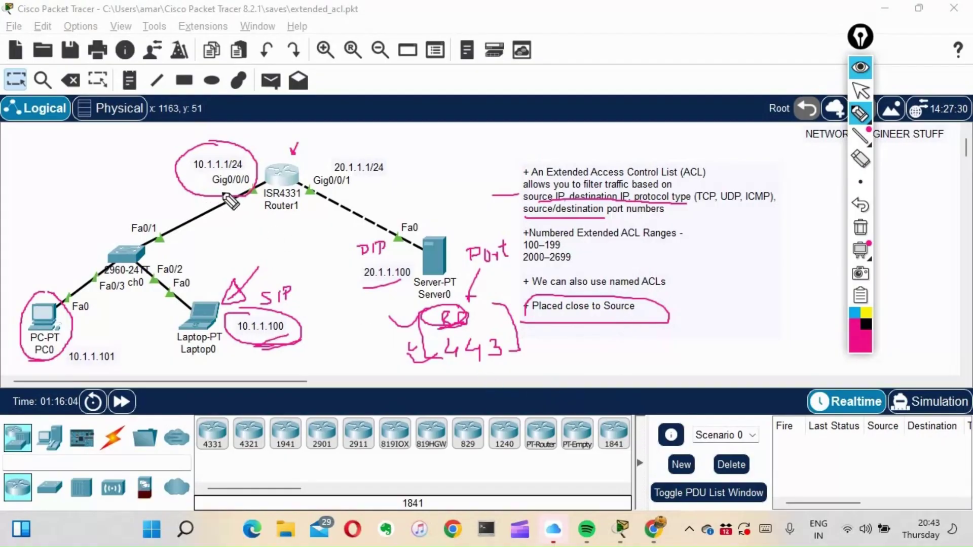
left_click_drag(251, 191, 199, 199)
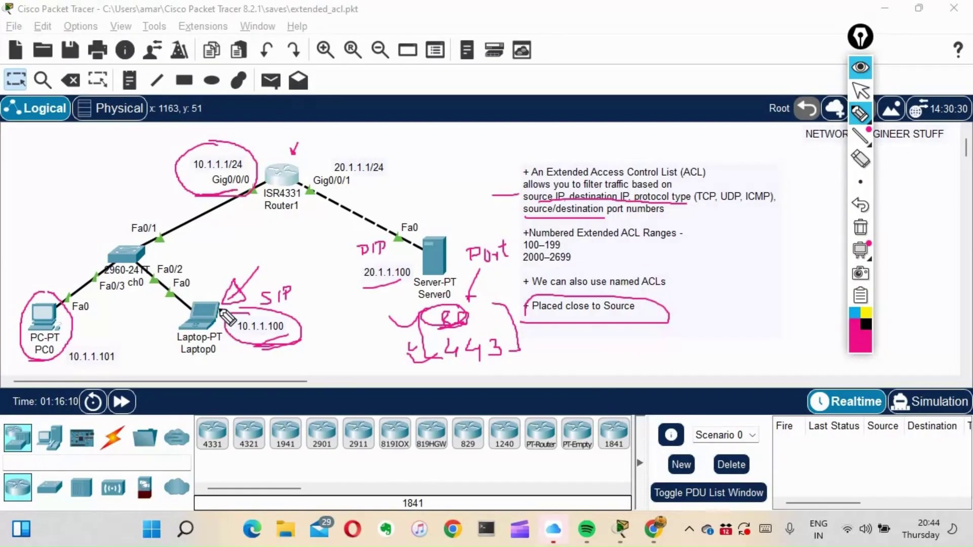
mouse_move(219, 301)
left_mouse_down()
mouse_move(216, 244)
mouse_move(253, 210)
mouse_move(357, 236)
left_mouse_up()
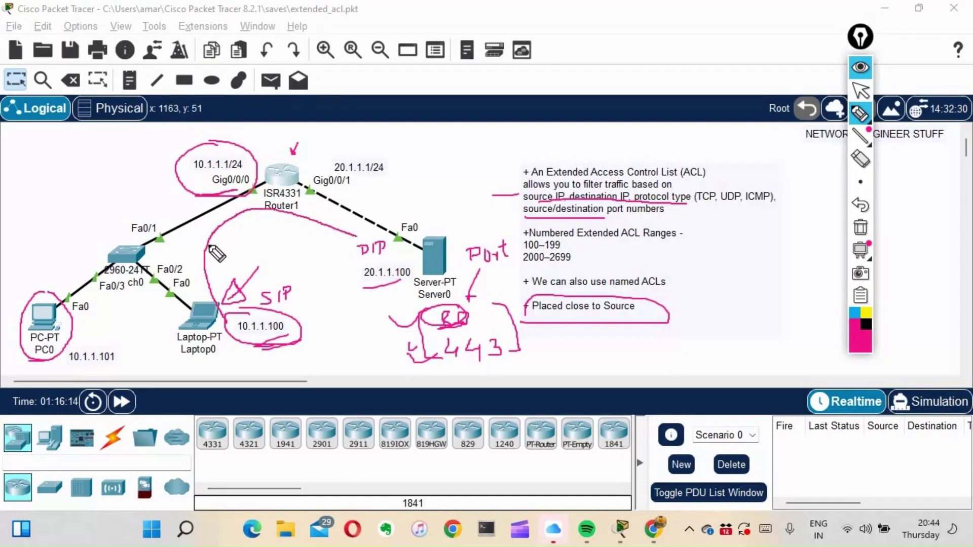
mouse_move(218, 304)
left_mouse_down()
mouse_move(218, 241)
mouse_move(279, 196)
left_mouse_up()
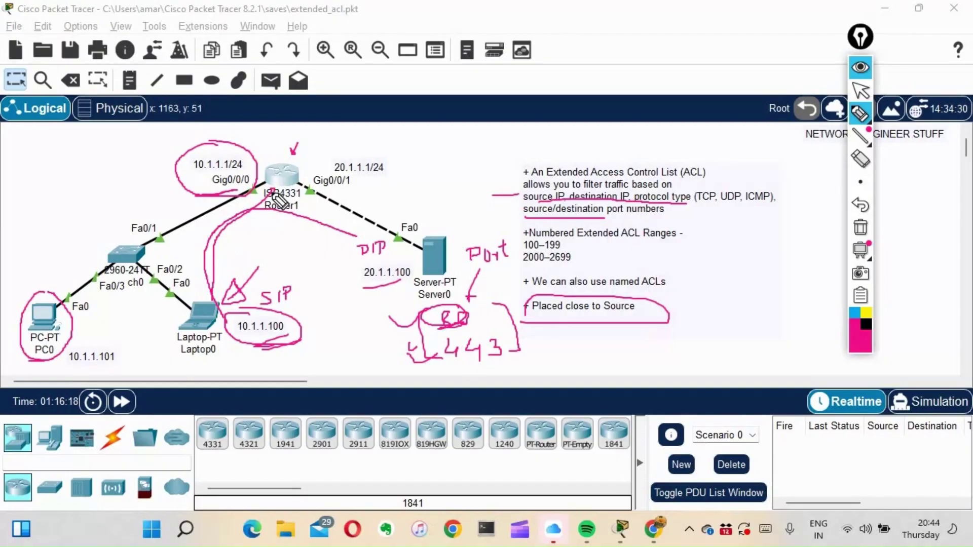
left_click(856, 69)
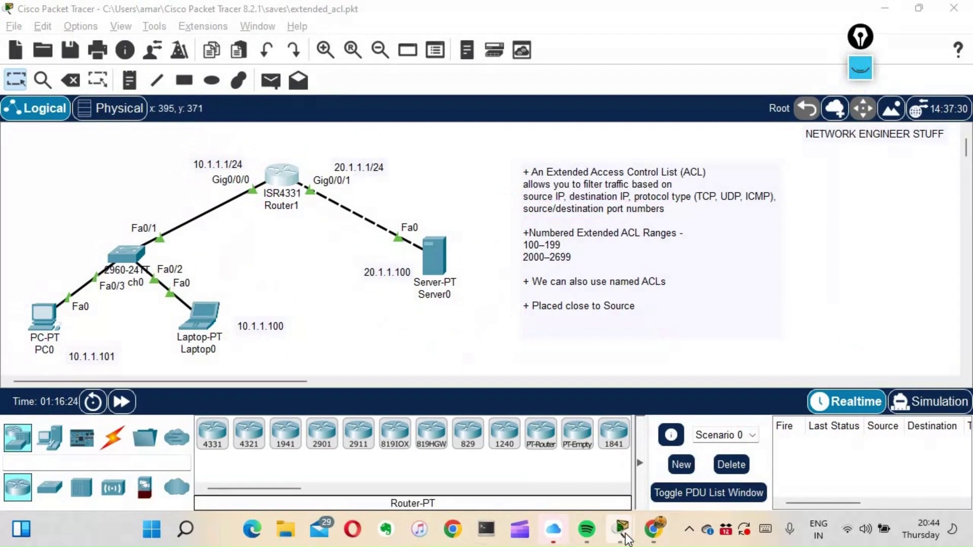
Step: Go back to Router1's command line and enter global configuration mode with config t
mouse_move(627, 539)
left_click(588, 478)
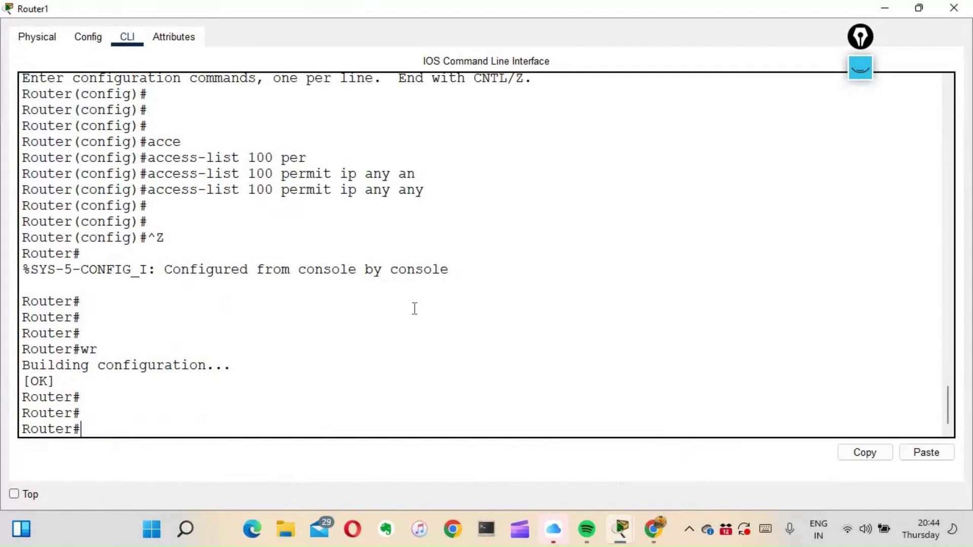
key("Return")
key("Return")
key("Return")
type("v")
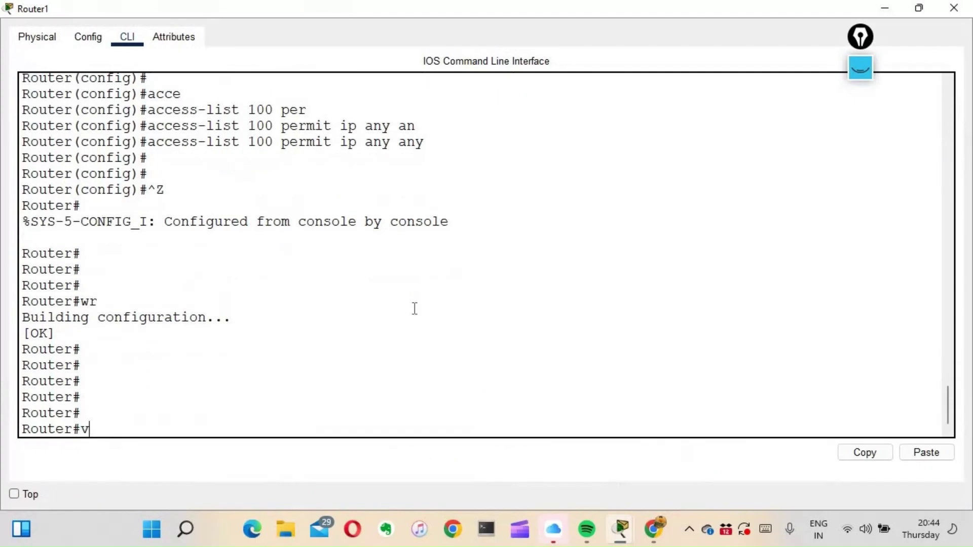
key("BackSpace")
type("coo")
key("BackSpace")
type("nfig t")
key("Return")
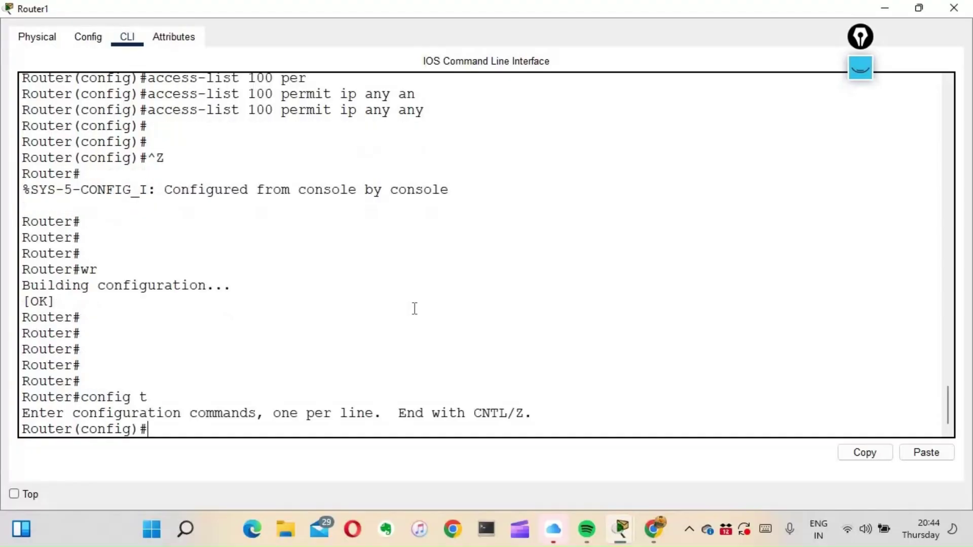
key("Return")
key("Return")
Step: Enter interface gi0/0/0 and apply ACL 100 with ip access-group 100 in, checking the direction help
type("int")
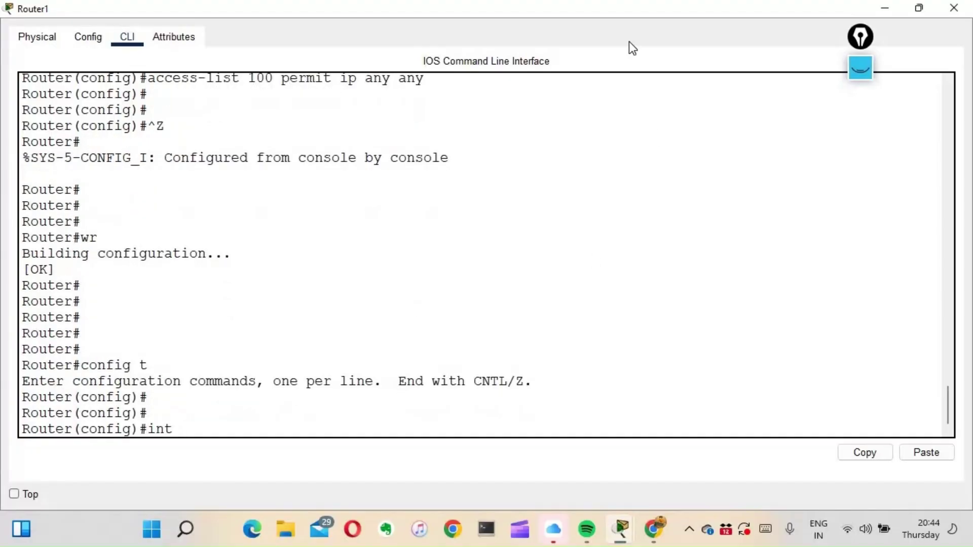
type(" gi0/0/0")
key("Return")
key("Return")
type("ip")
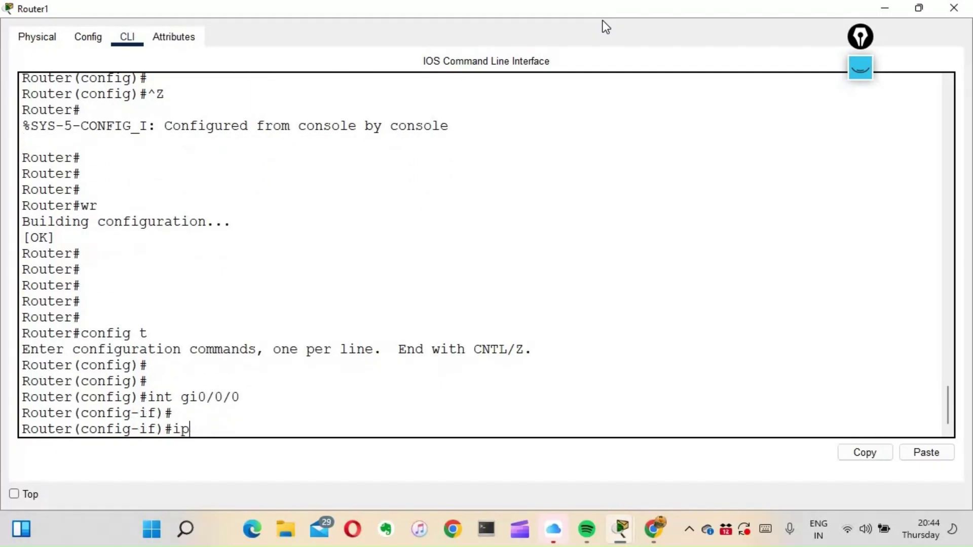
type(" acc")
key("Tab")
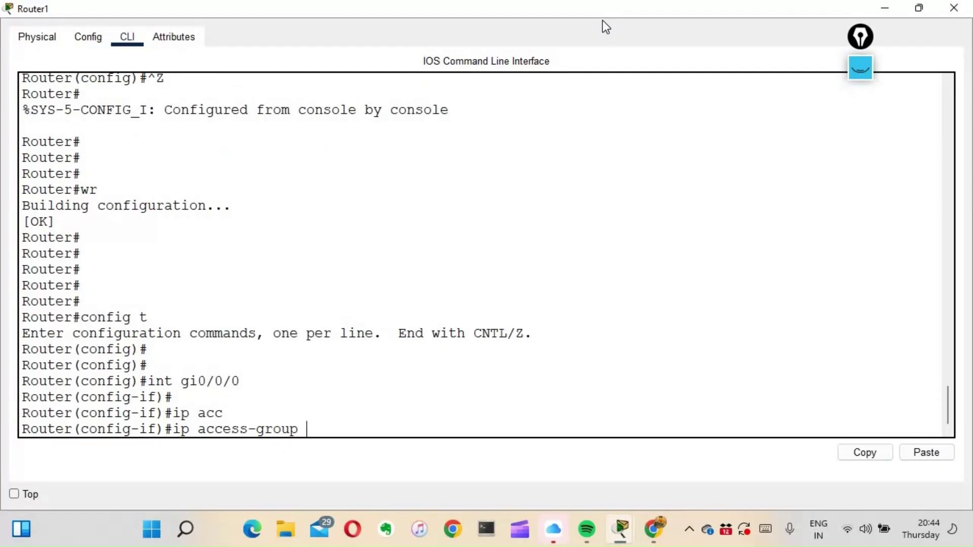
type("100 ?")
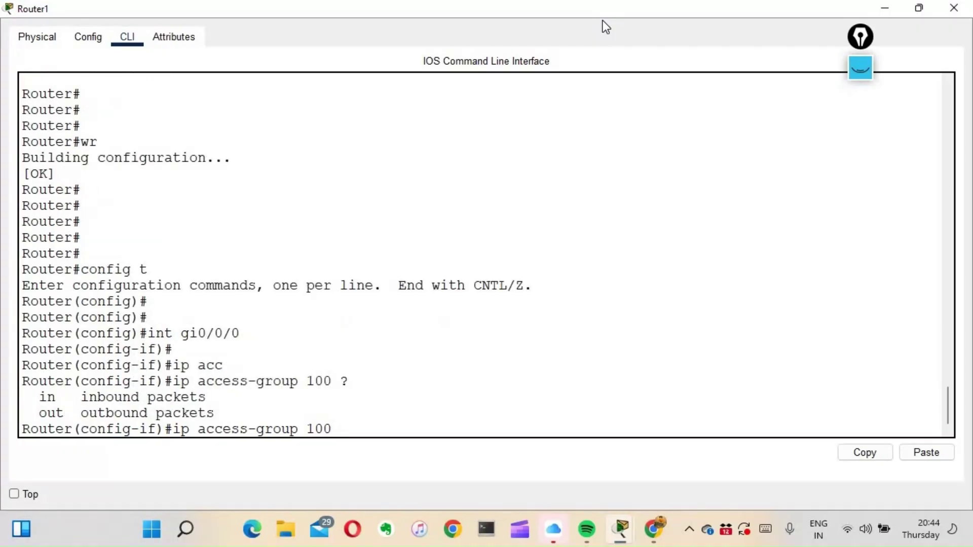
type("in")
key("Return")
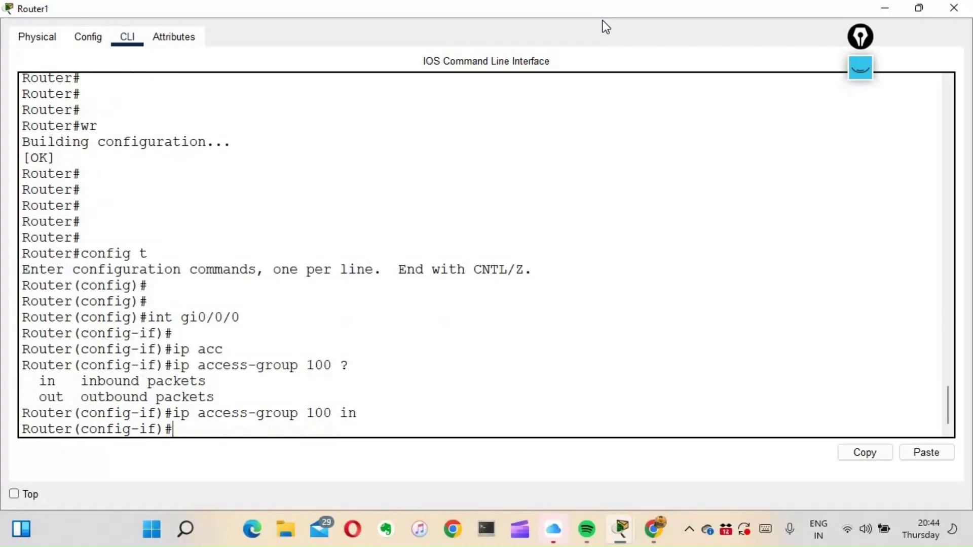
key("Return")
Step: Leave interface configuration mode and save Router1's configuration with the applied access group using wr
key("ctrl+z")
key("Return")
key("Return")
type("wr")
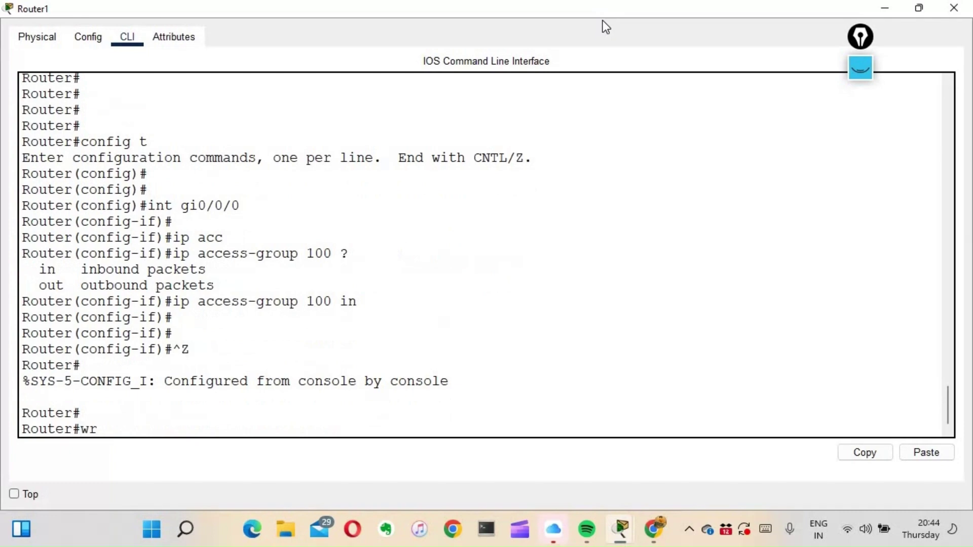
key("Return")
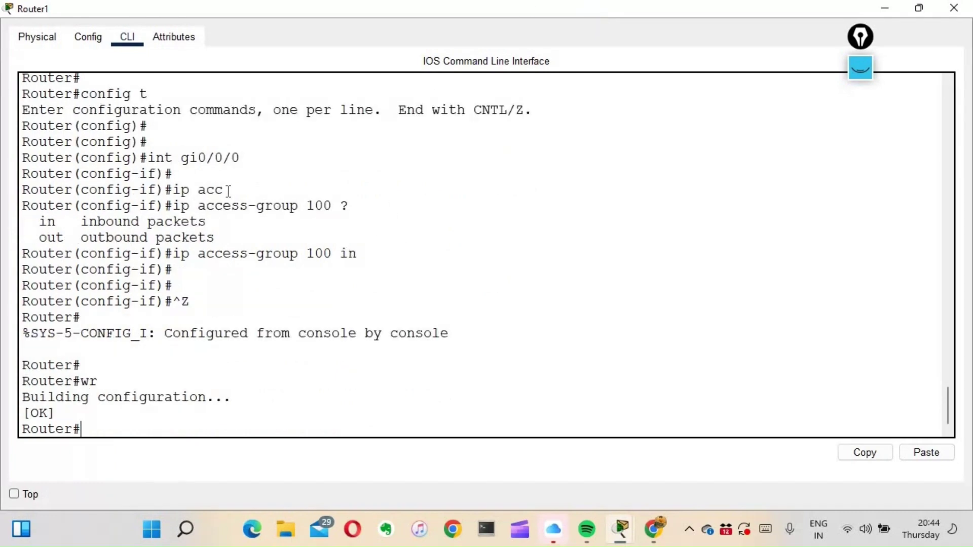
Step: Run show ip access-lists on Router1 and review the deny and permit entries of list 100
left_click_drag(228, 193, 380, 262)
left_click(382, 263)
key("Up")
key("Up")
key("Down")
key("Up")
key("Up")
key("Return")
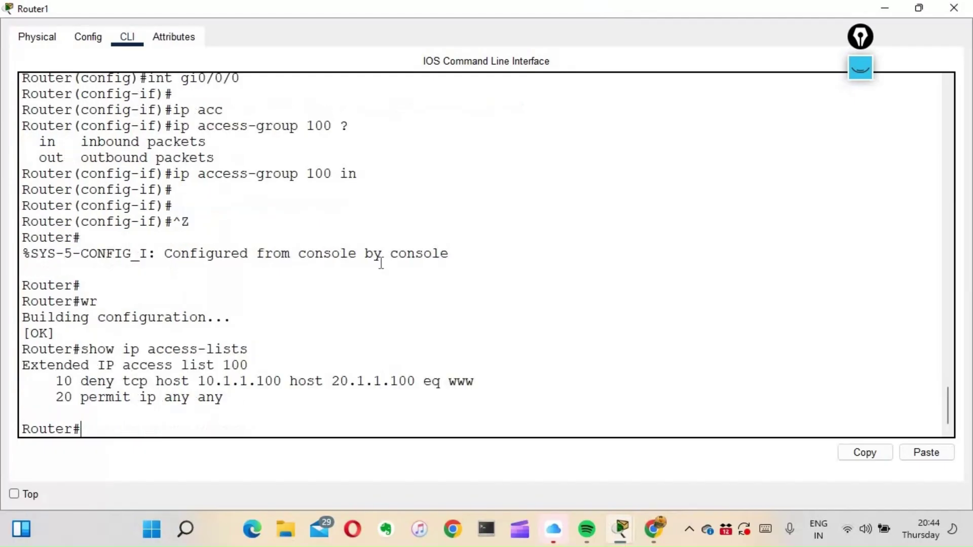
left_click_drag(230, 404, 84, 349)
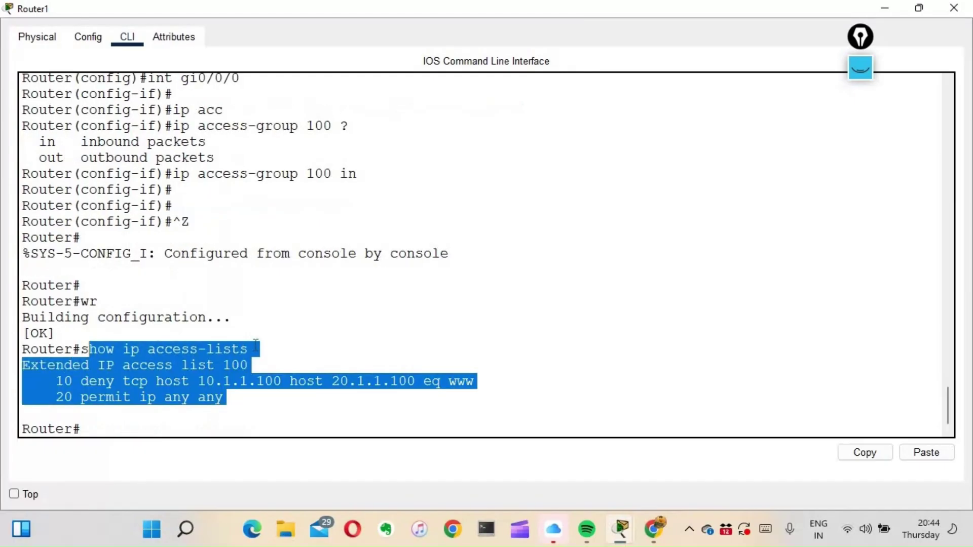
left_click(491, 184)
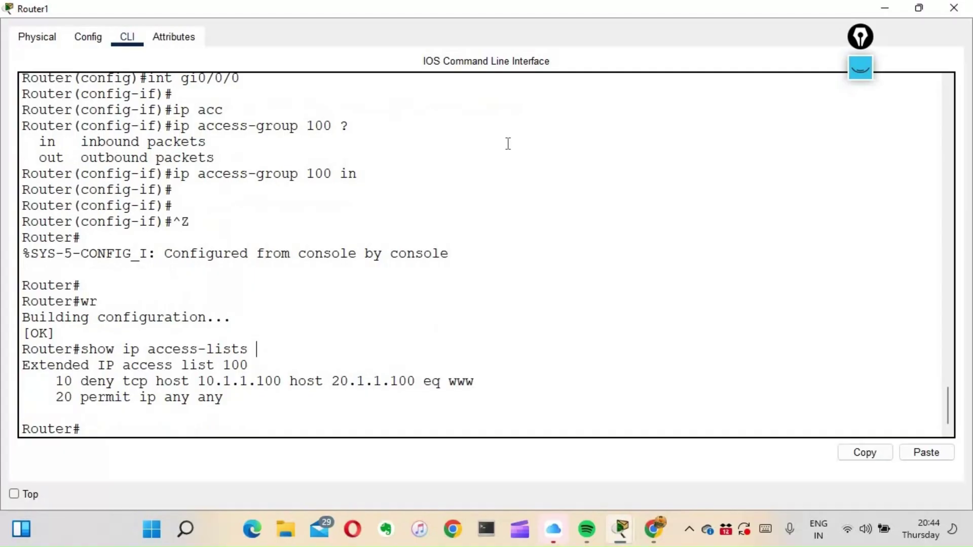
Step: Go to Laptop0's command prompt, place it beside the topology, and test HTTP to the server with telnet 20.1.1.100 80
left_click(884, 9)
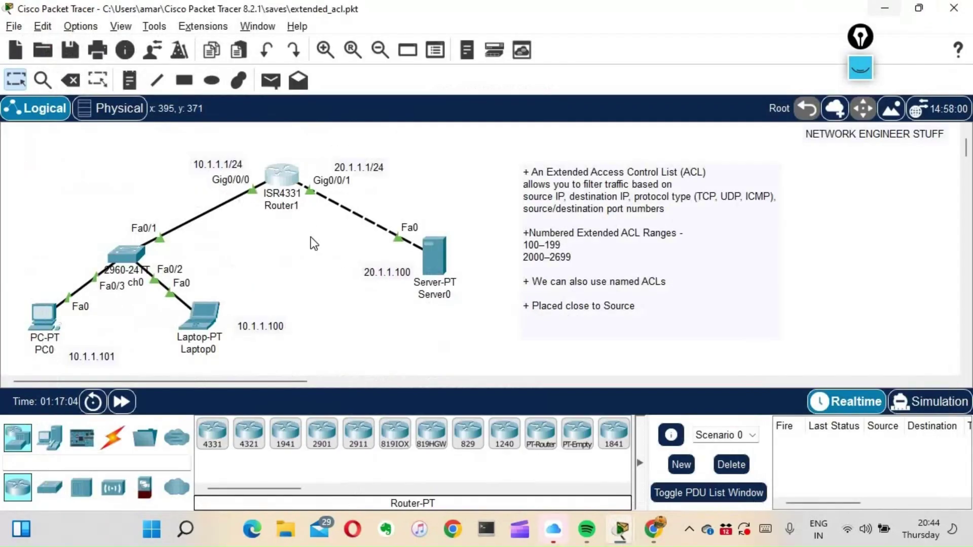
left_click(207, 330)
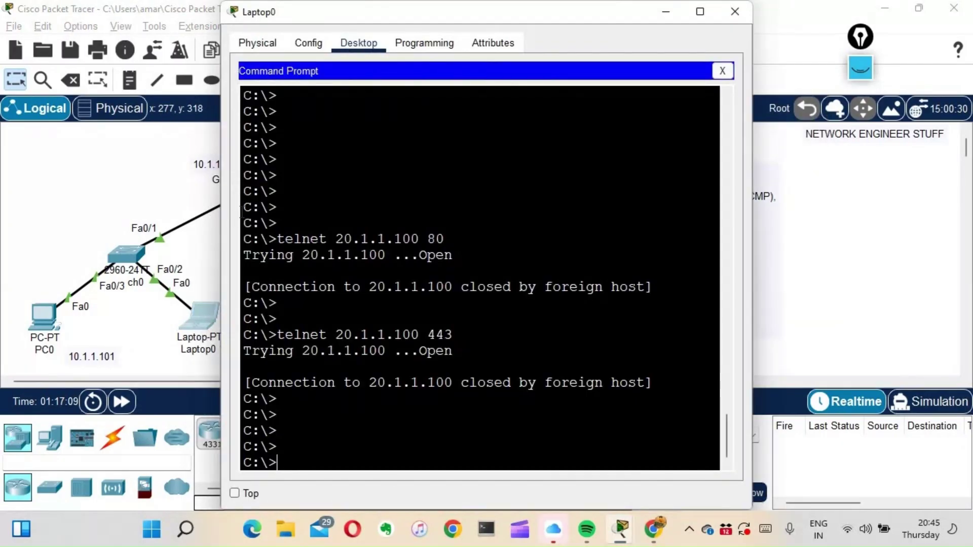
key("Up")
key("Up")
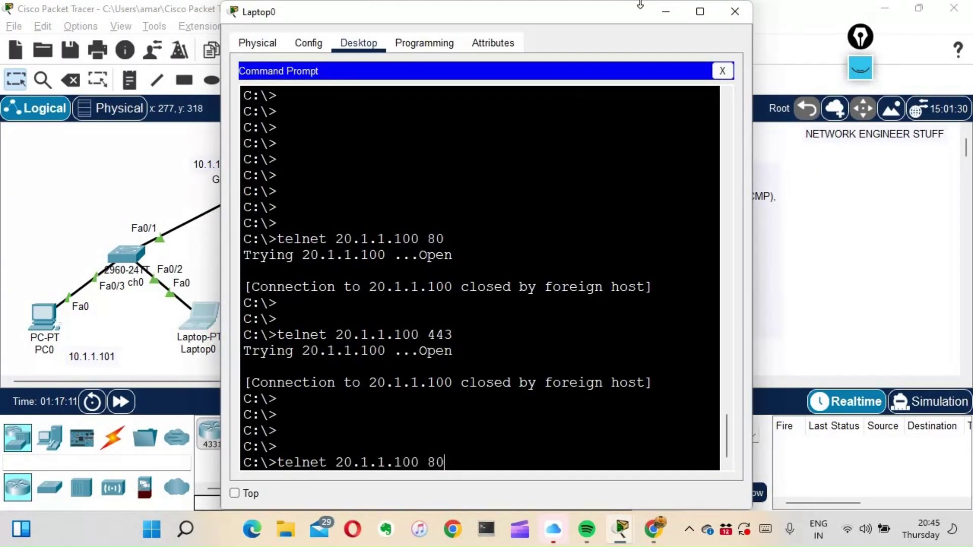
left_click_drag(519, 18, 768, 28)
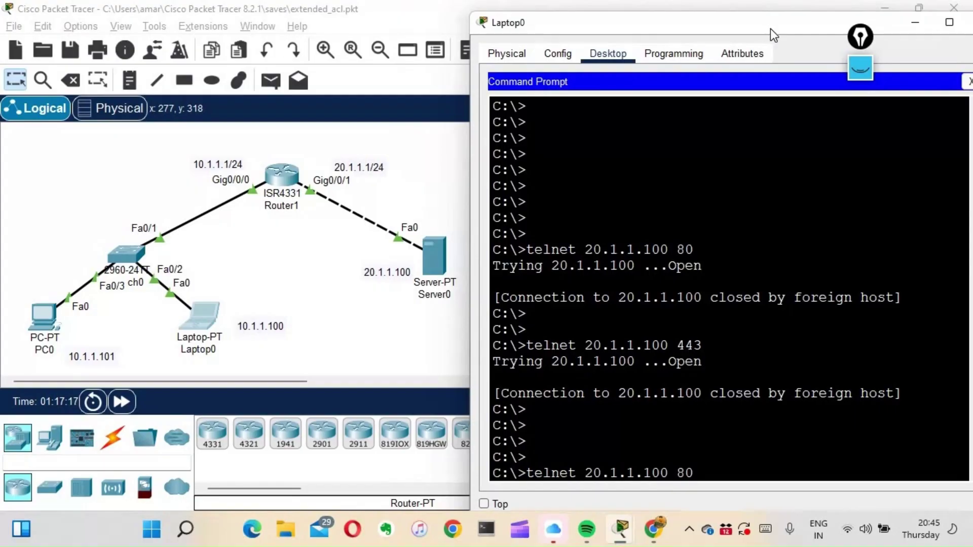
key("Return")
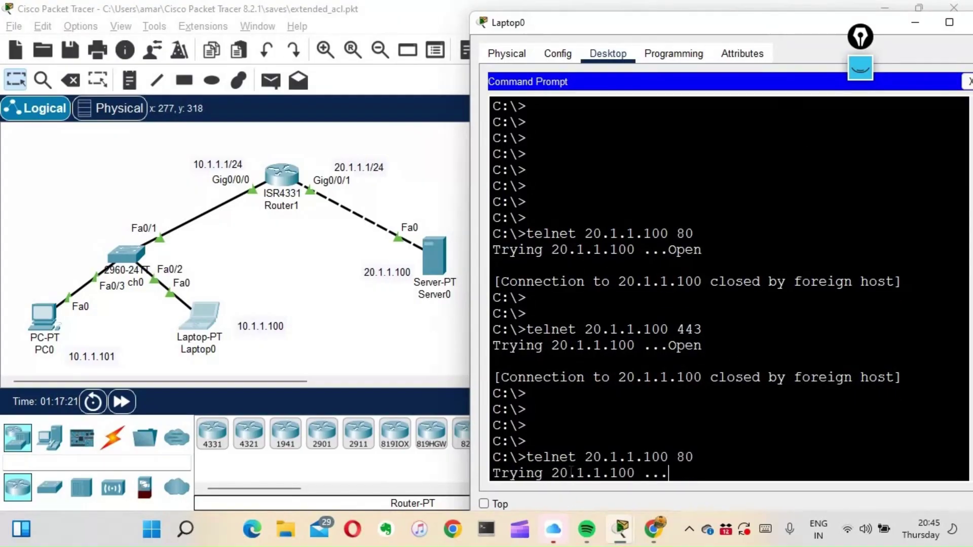
left_click_drag(551, 473, 674, 472)
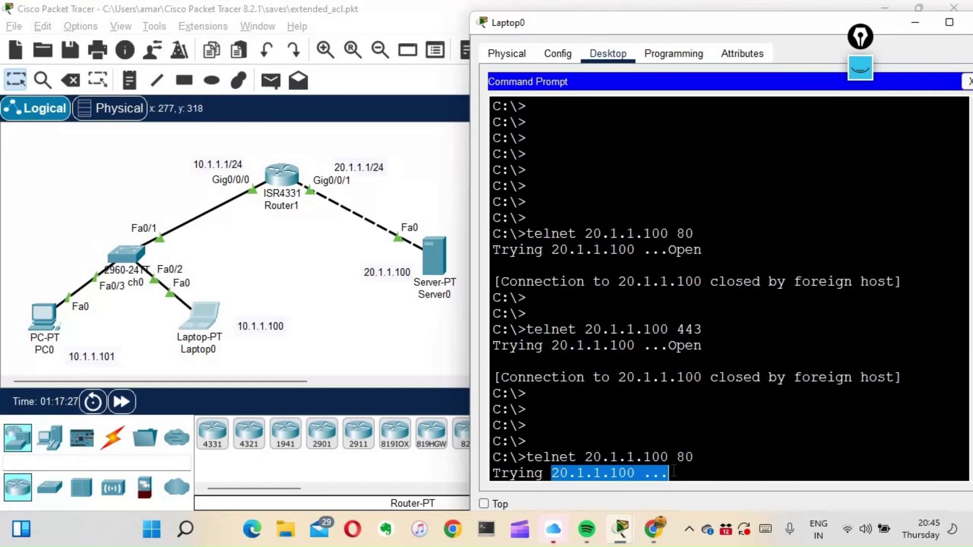
left_click_drag(577, 458, 838, 454)
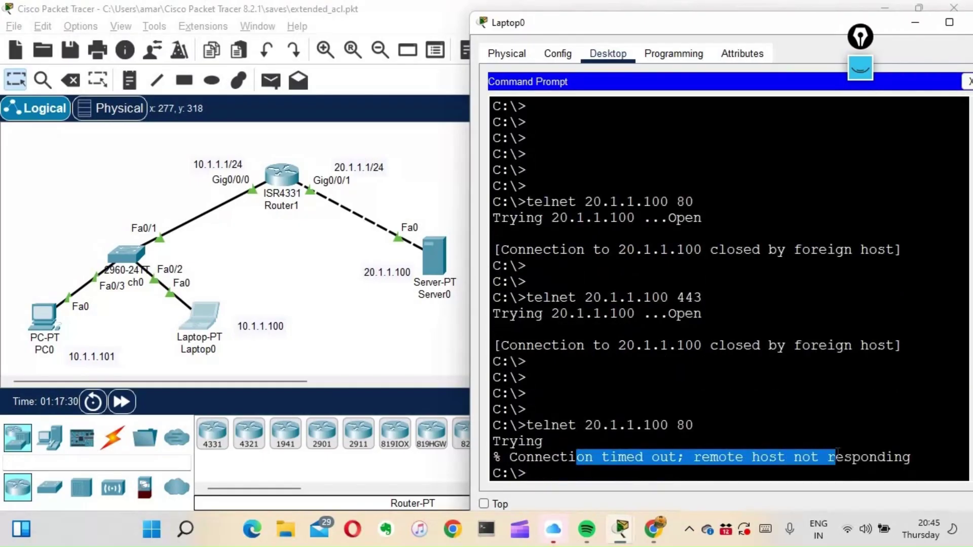
left_click(760, 408)
Step: Return to Router1's command line, maximized, and run show ip access-lists again
mouse_move(625, 530)
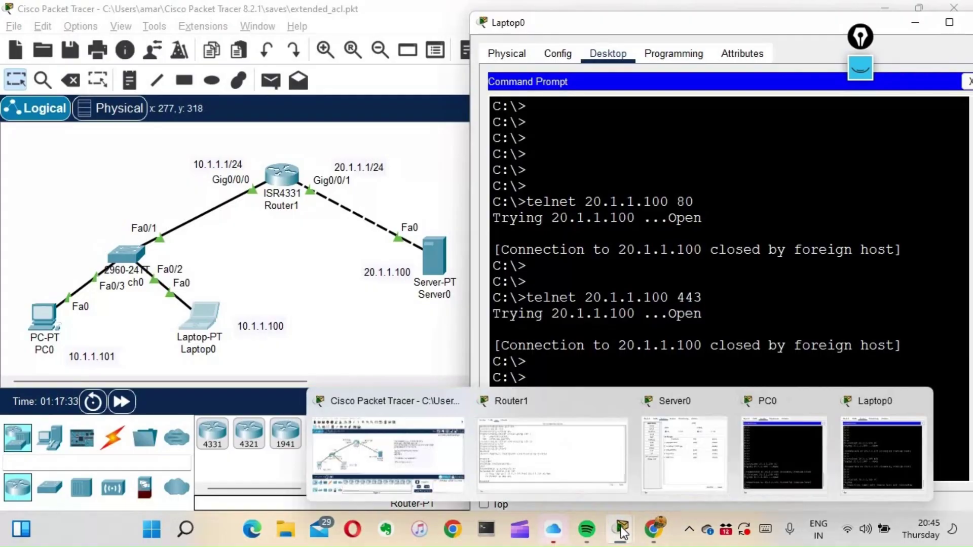
left_click(552, 446)
left_click(505, 105)
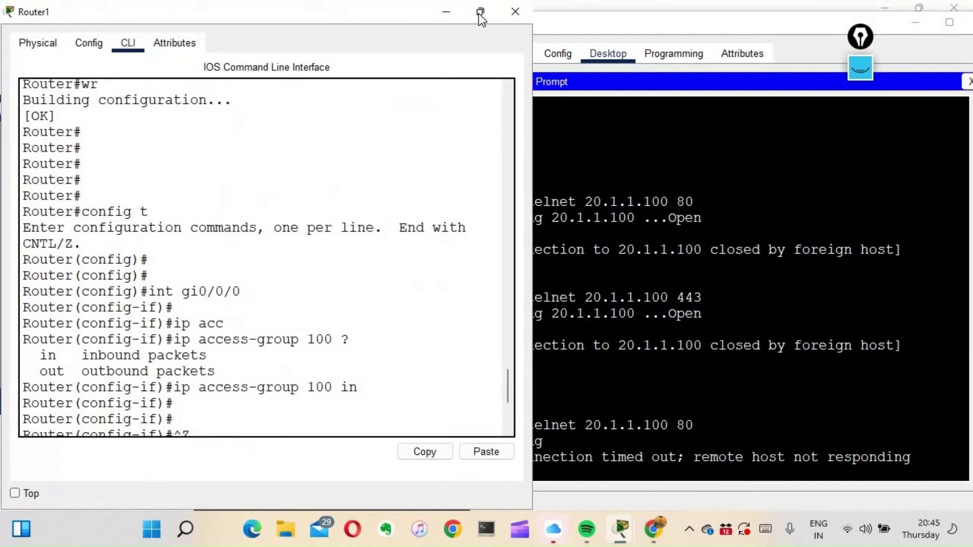
left_click(479, 12)
double_click(478, 13)
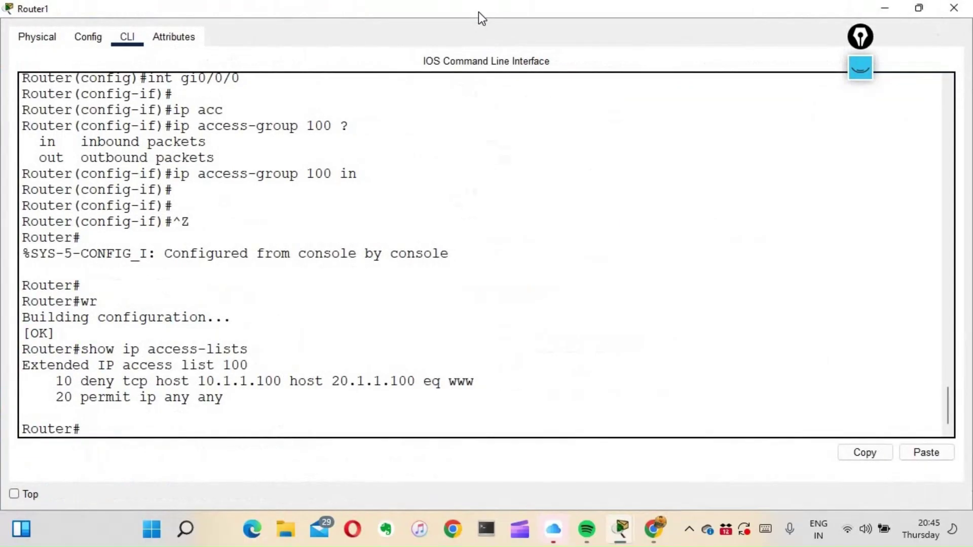
left_click(386, 353)
key("Return")
key("Return")
key("Return")
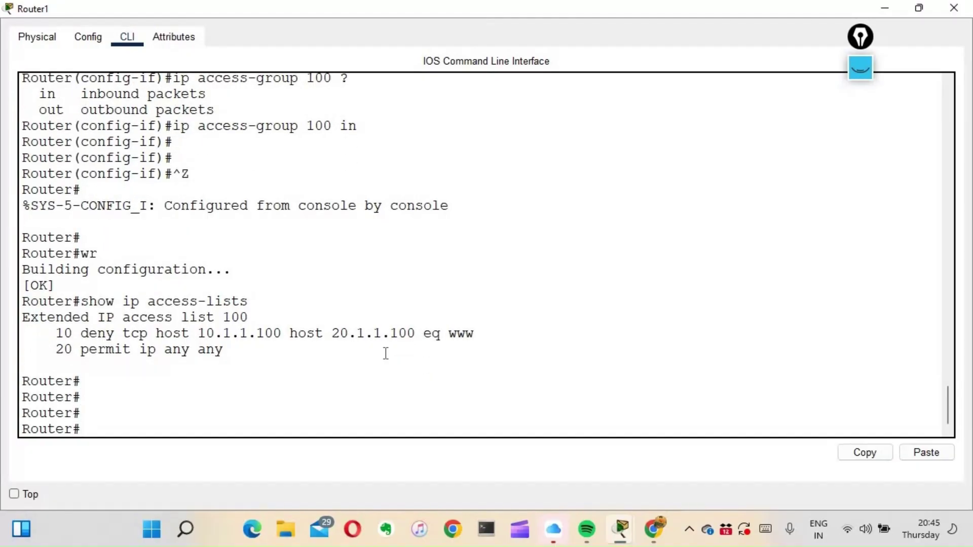
key("Up")
key("Return")
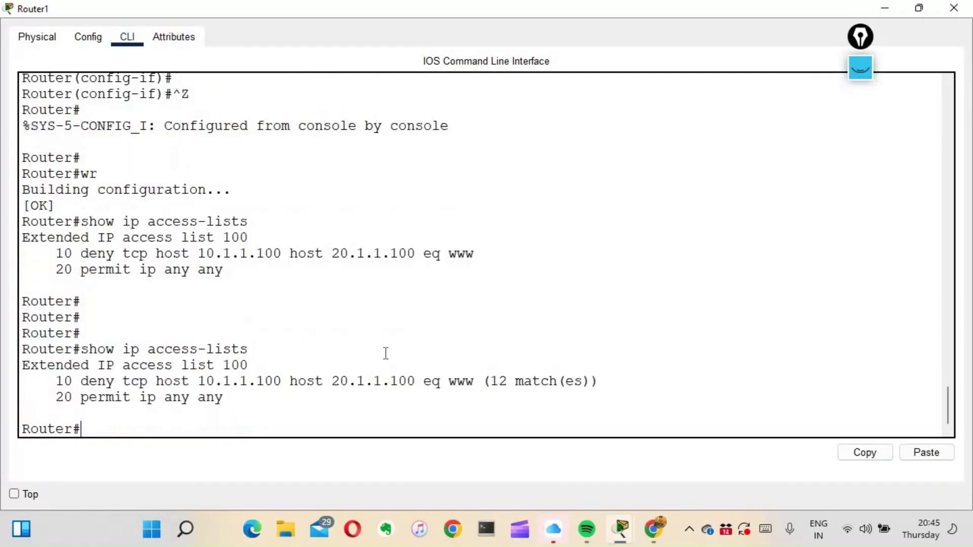
Step: Examine the match counter on list 100's deny entry for HTTP from 10.1.1.100 to 20.1.1.100
double_click(86, 221)
left_click_drag(81, 350, 244, 402)
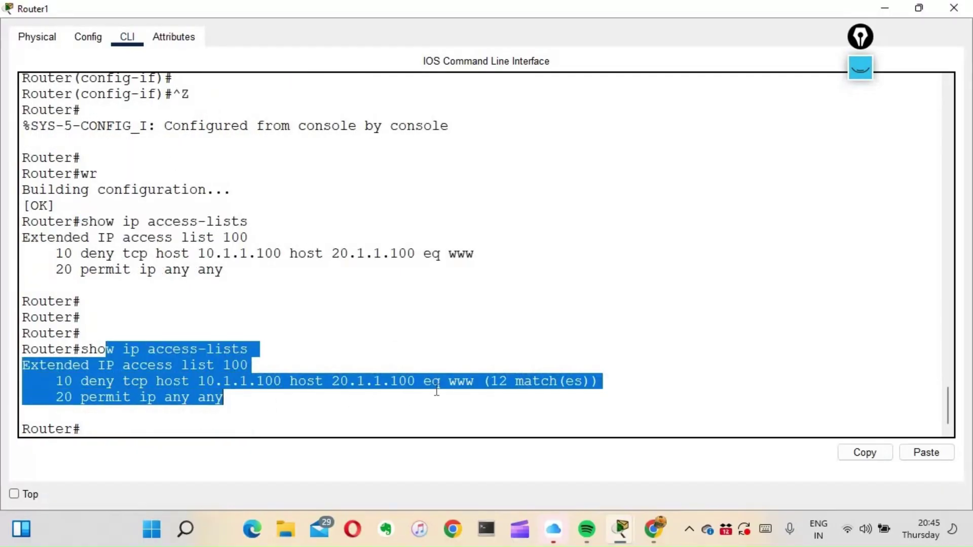
left_click(489, 385)
left_click_drag(489, 385, 584, 381)
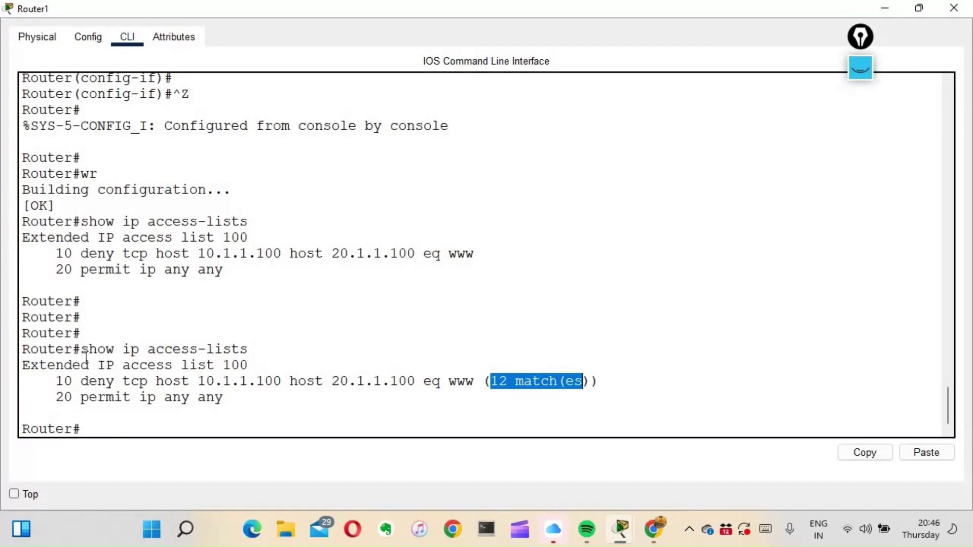
left_click_drag(73, 366, 148, 366)
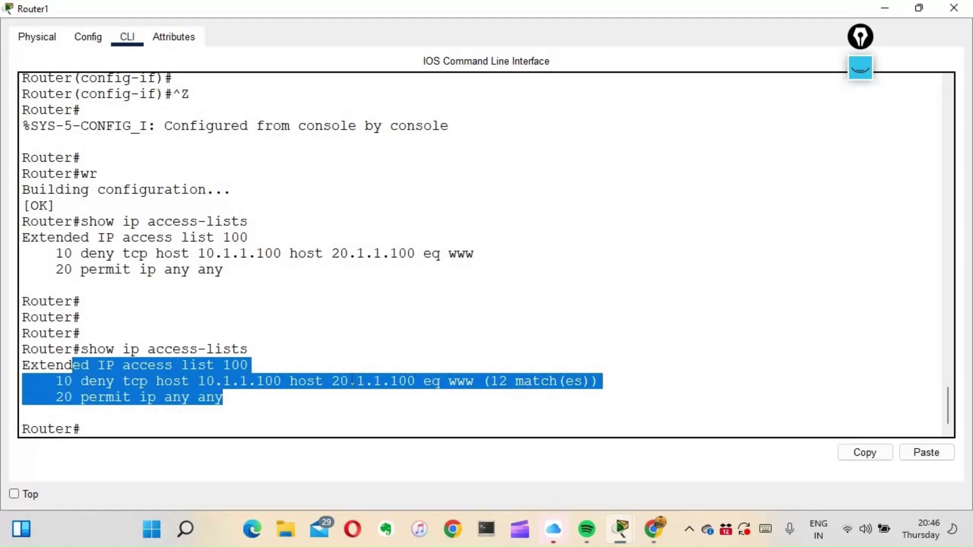
left_click_drag(189, 381, 495, 384)
left_click(557, 356)
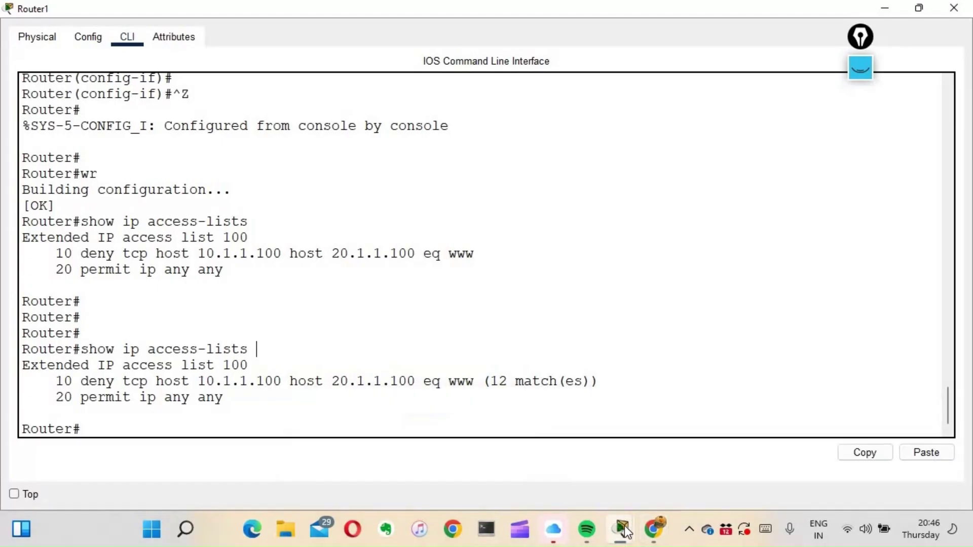
Step: Repeat telnet 20.1.1.100 80 from Laptop0's command prompt to generate more HTTP traffic
mouse_move(624, 525)
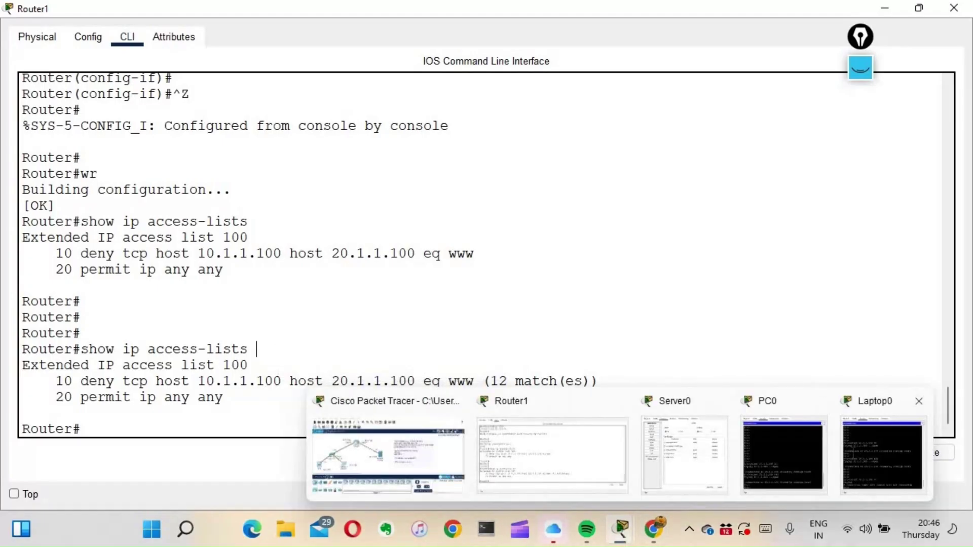
left_click(862, 454)
key("Up")
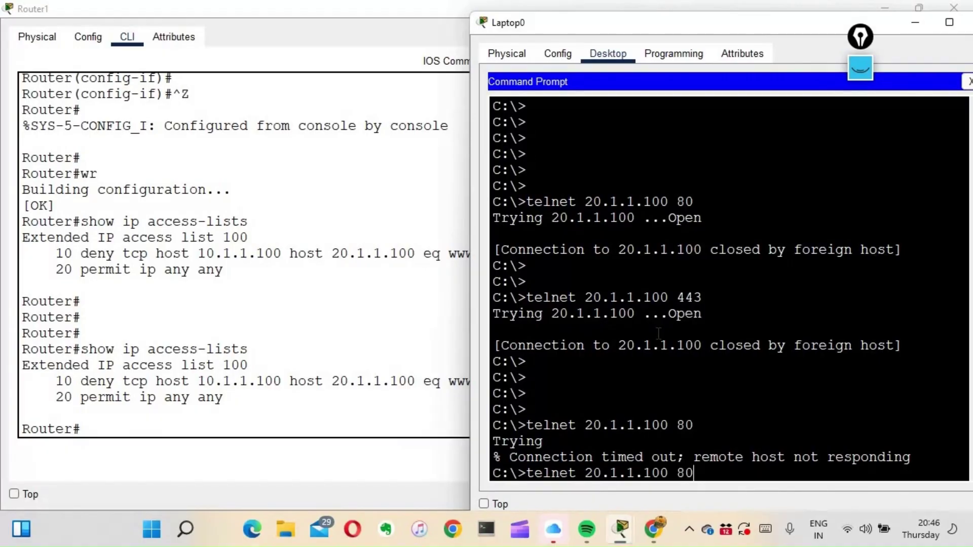
key("Return")
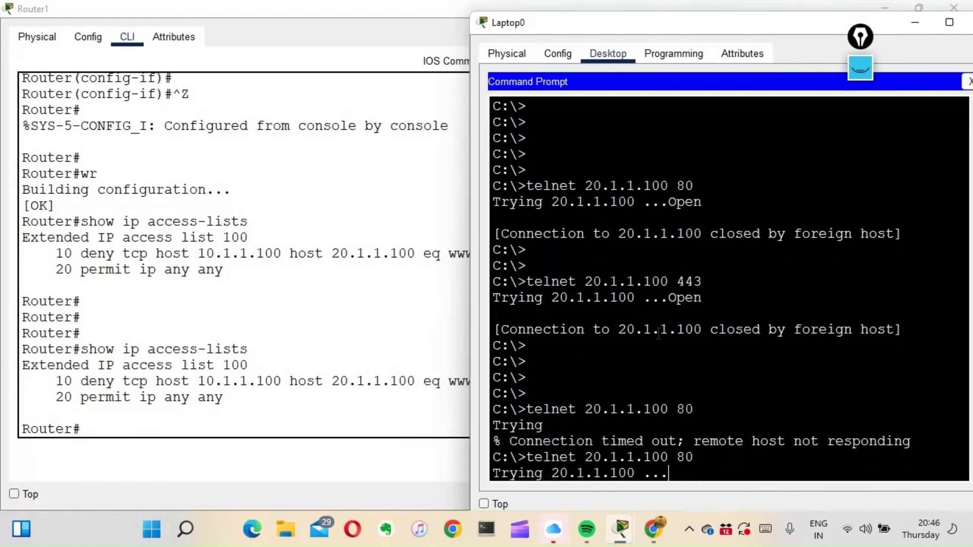
Step: Rerun show ip access-lists on Router1 several times and compare the deny entry's match counter between runs
left_click(236, 321)
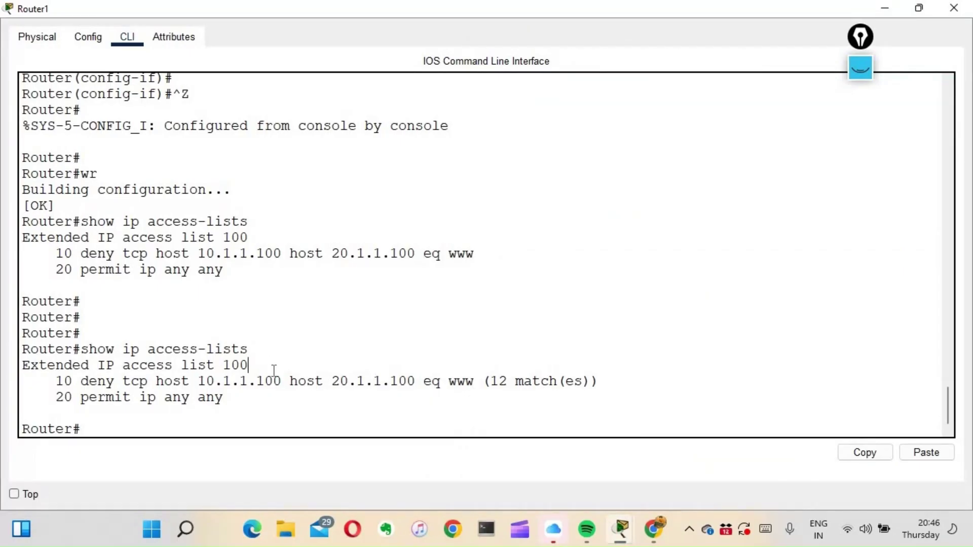
key("Up")
key("Return")
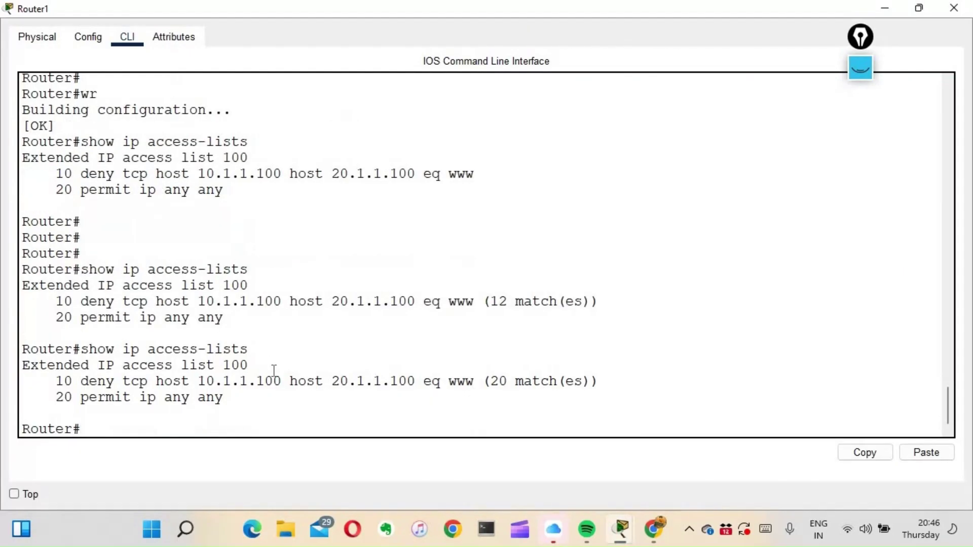
key("Up")
key("Return")
key("Return")
key("Return")
key("Up")
key("Return")
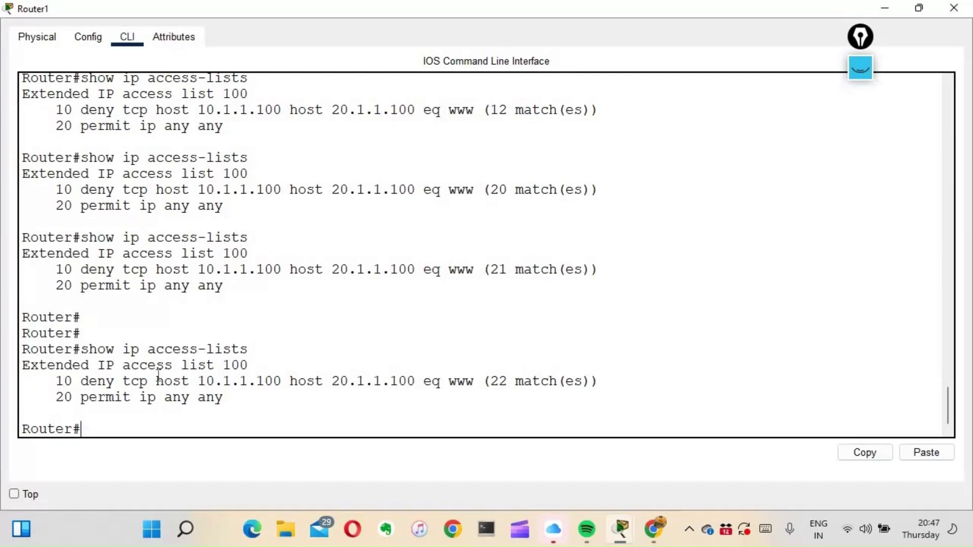
left_click_drag(157, 381, 292, 382)
left_click_drag(281, 381, 500, 382)
Step: Maximize Laptop0's command prompt and test HTTPS to the server with telnet 20.1.1.100 443
mouse_move(624, 530)
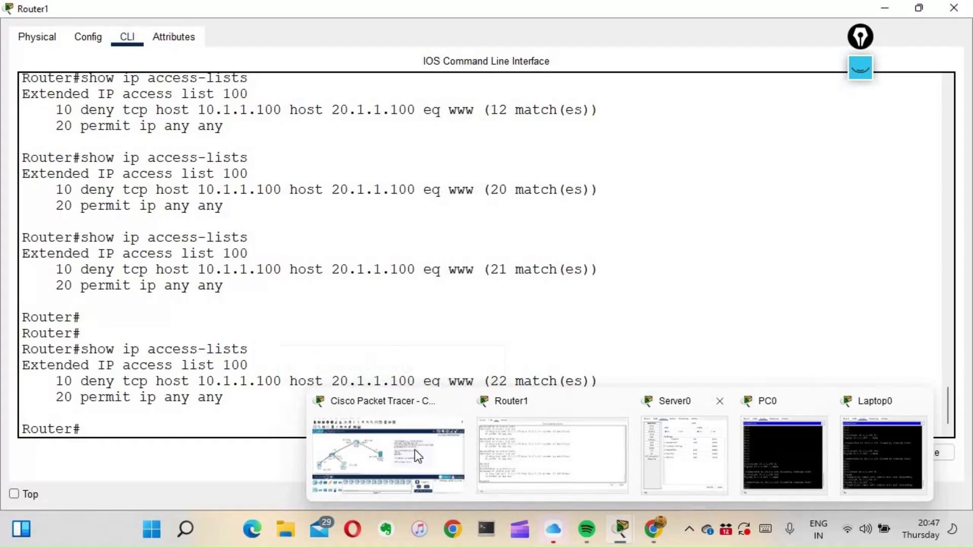
left_click(865, 460)
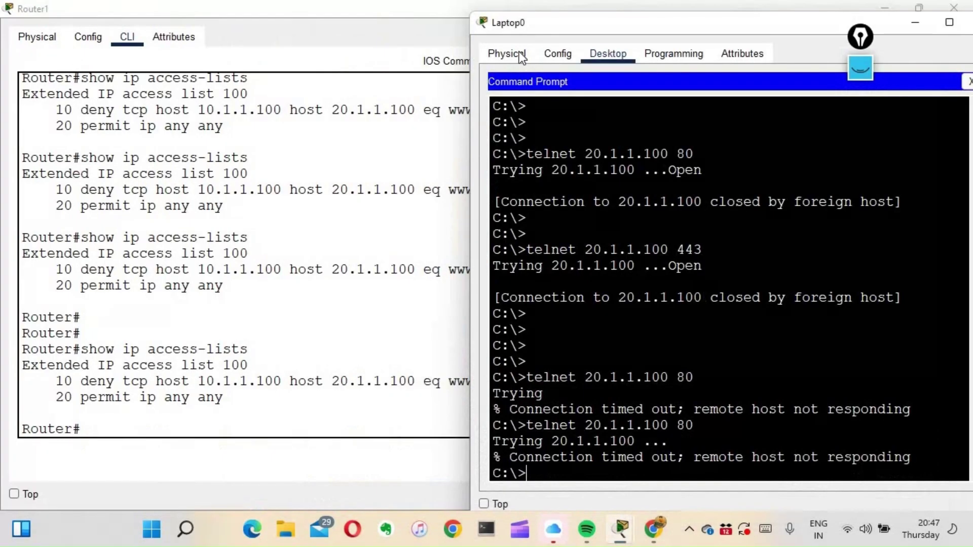
double_click(546, 26)
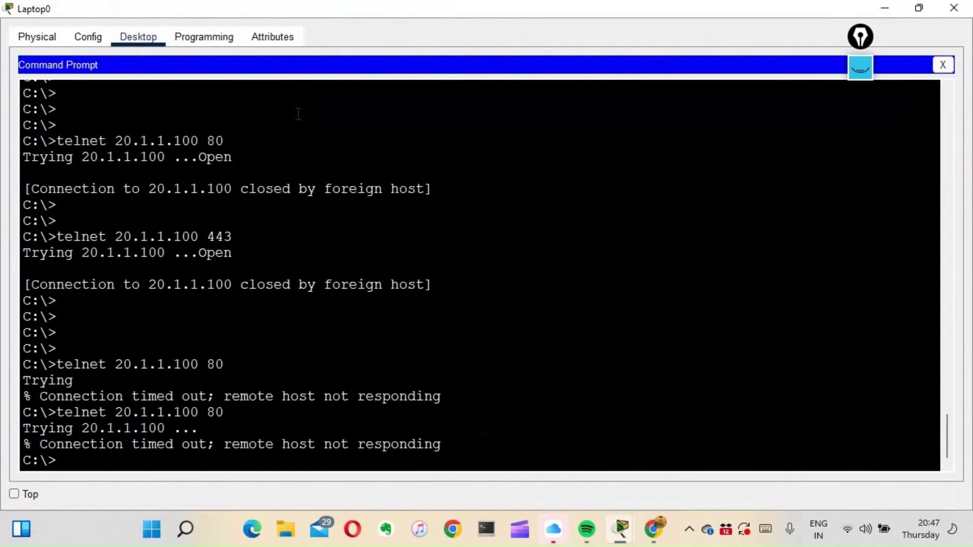
key("Return")
key("Return")
key("Return")
key("Up")
key("BackSpace")
key("BackSpace")
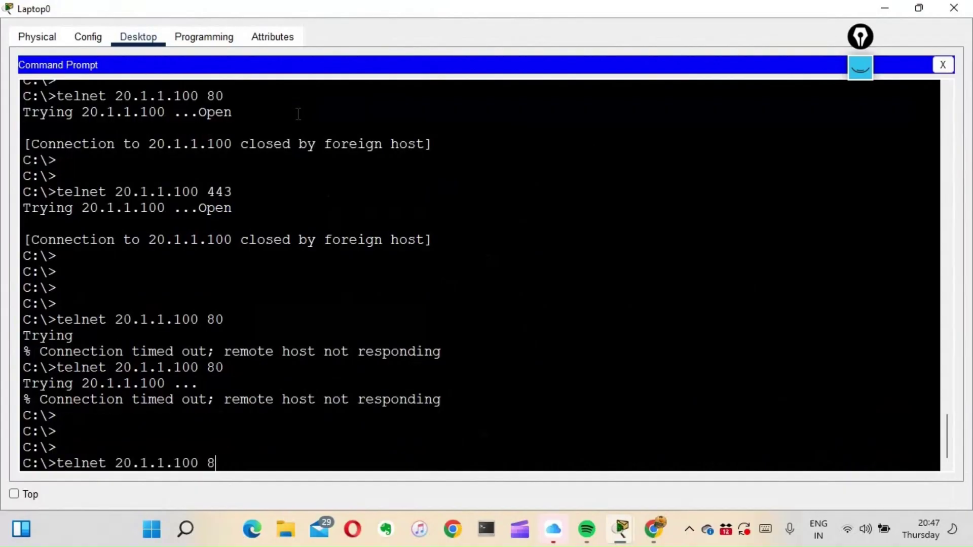
type("443")
key("Return")
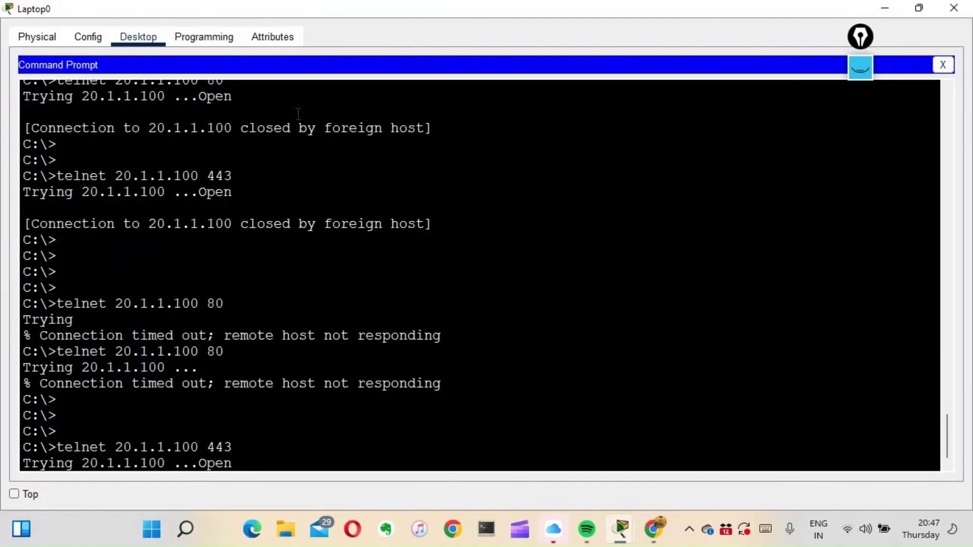
Step: Mark up the topology with the pen overlay: underline Laptop0, cross out port 80, tick 443, and underline PC0's 10.1.1.101; hide the overlay
left_click(884, 11)
left_click(886, 11)
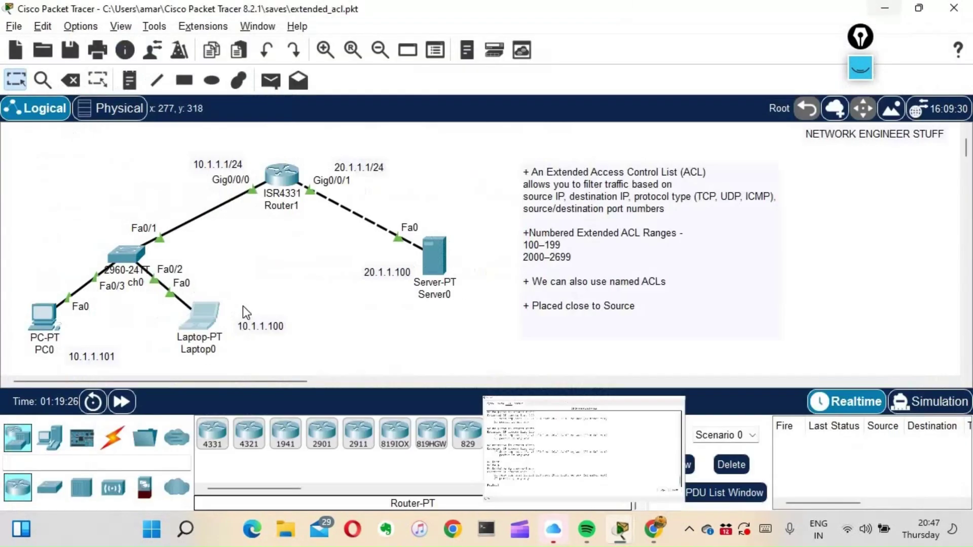
left_click(861, 67)
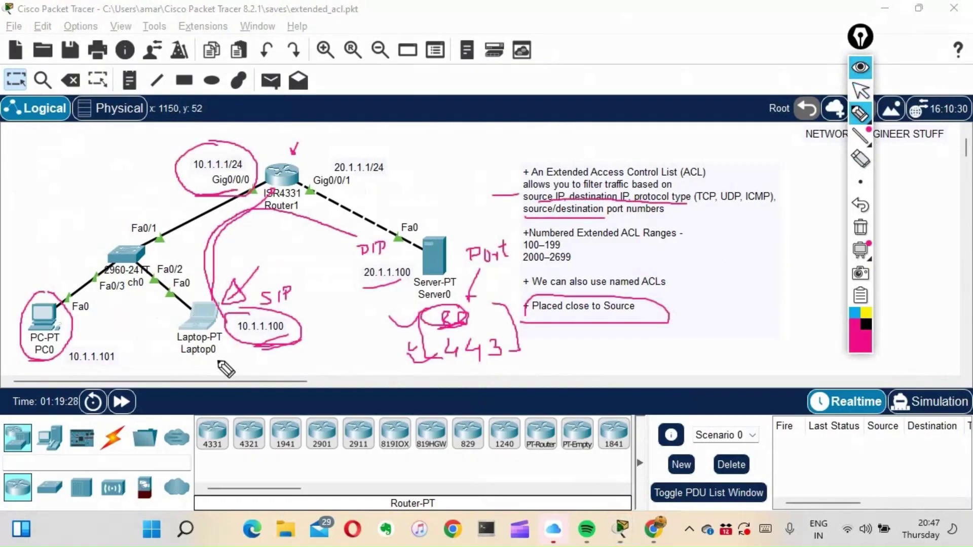
left_click_drag(196, 365, 248, 356)
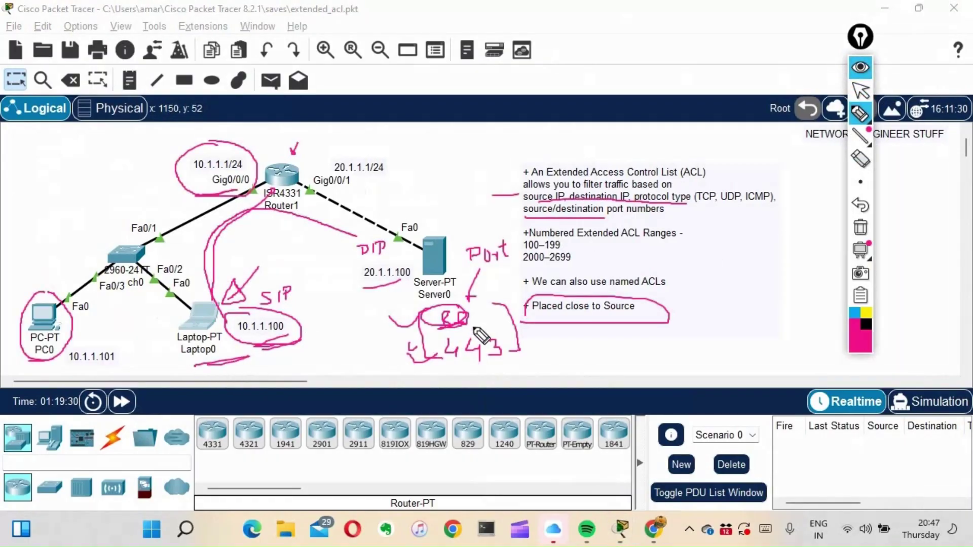
mouse_move(408, 305)
left_mouse_down()
mouse_move(493, 328)
mouse_move(458, 351)
mouse_move(389, 358)
mouse_move(398, 367)
mouse_move(437, 355)
left_mouse_up()
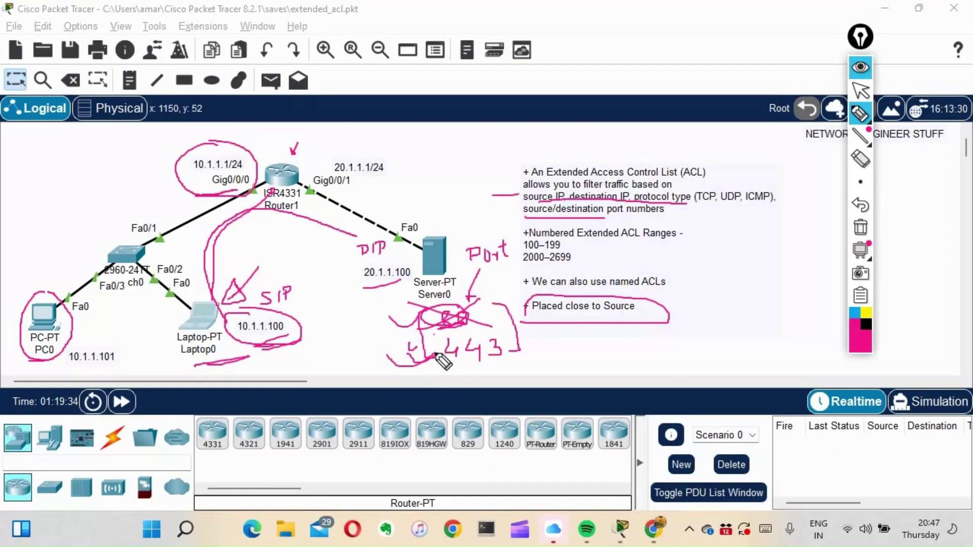
left_click_drag(49, 293, 68, 246)
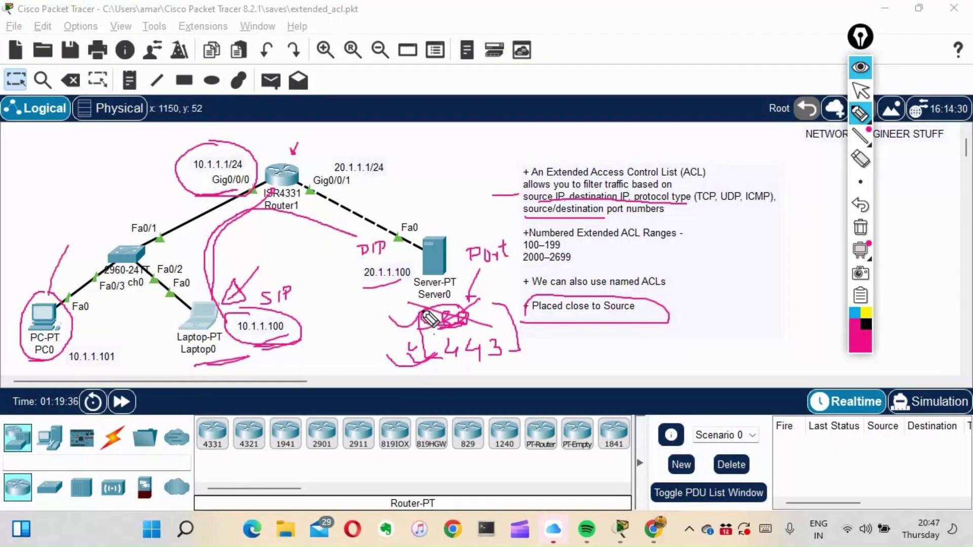
mouse_move(425, 313)
left_mouse_down()
mouse_move(422, 363)
mouse_move(407, 303)
mouse_move(493, 293)
mouse_move(523, 345)
mouse_move(502, 350)
left_mouse_up()
left_click_drag(85, 371, 123, 369)
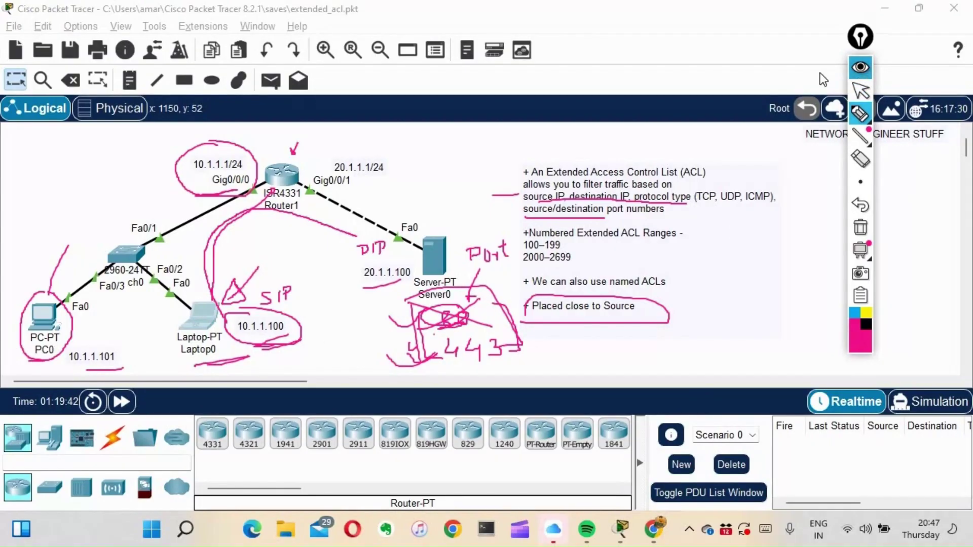
left_click(860, 67)
Step: Bring up PC0's command prompt and test HTTPS access to the server with telnet 20.1.1.100 443
mouse_move(621, 530)
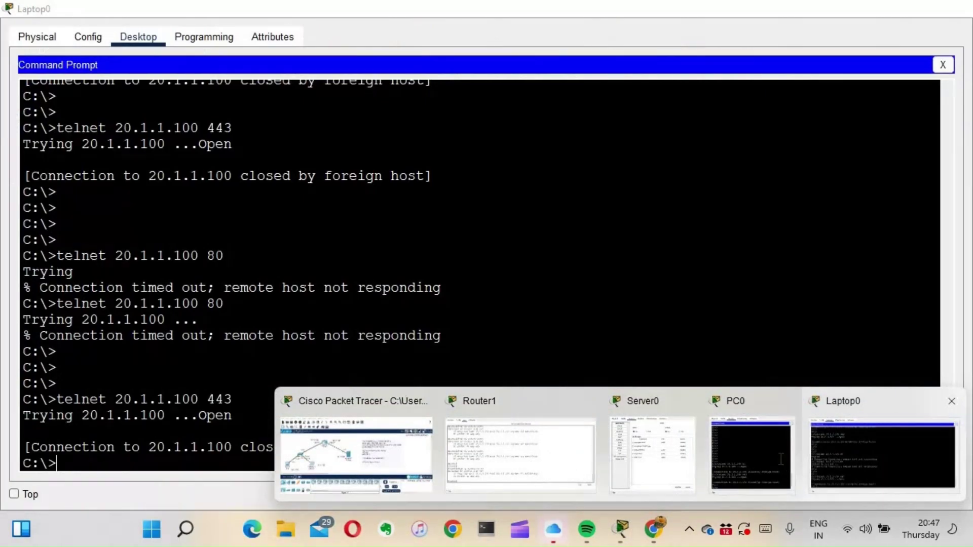
left_click(750, 454)
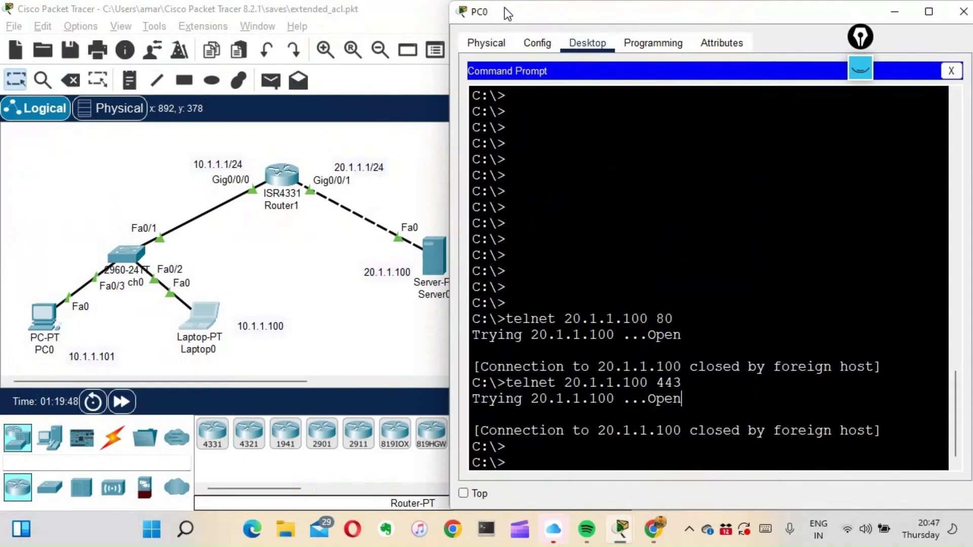
left_click_drag(503, 8, 495, 7)
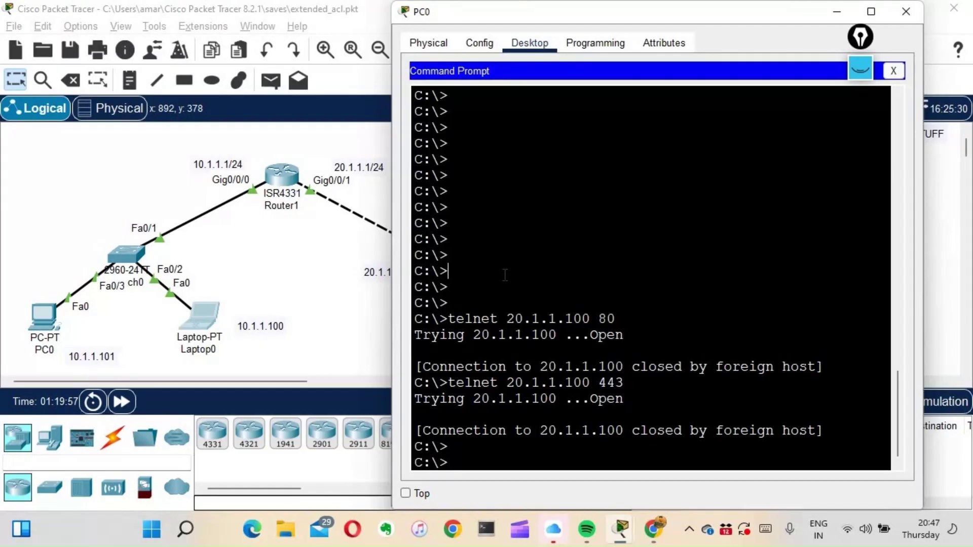
key("Return")
key("Return")
key("Return")
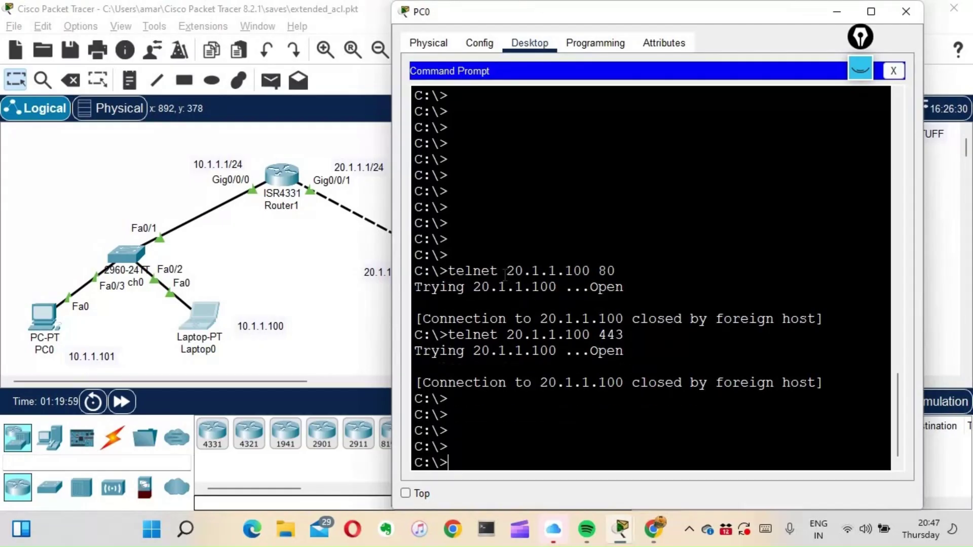
key("Return")
key("Return")
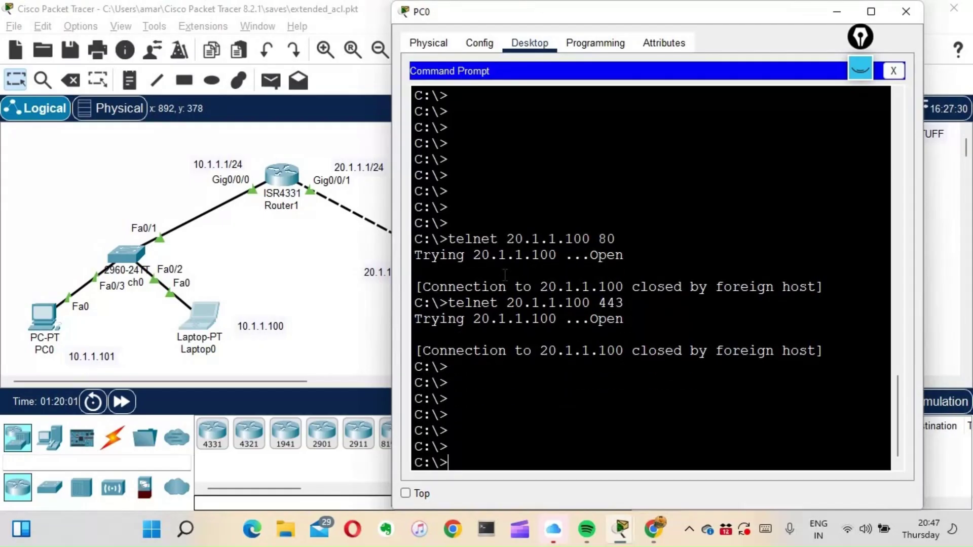
key("Up")
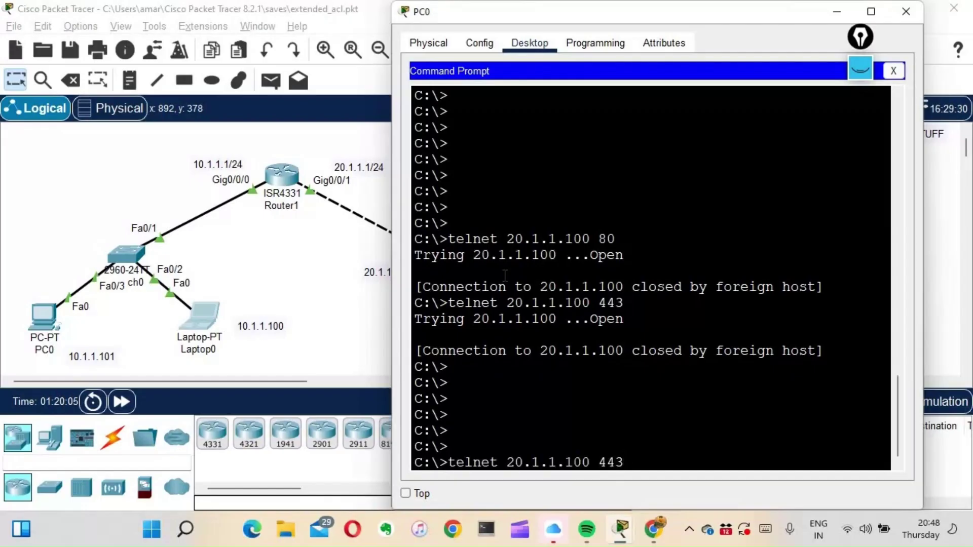
key("Return")
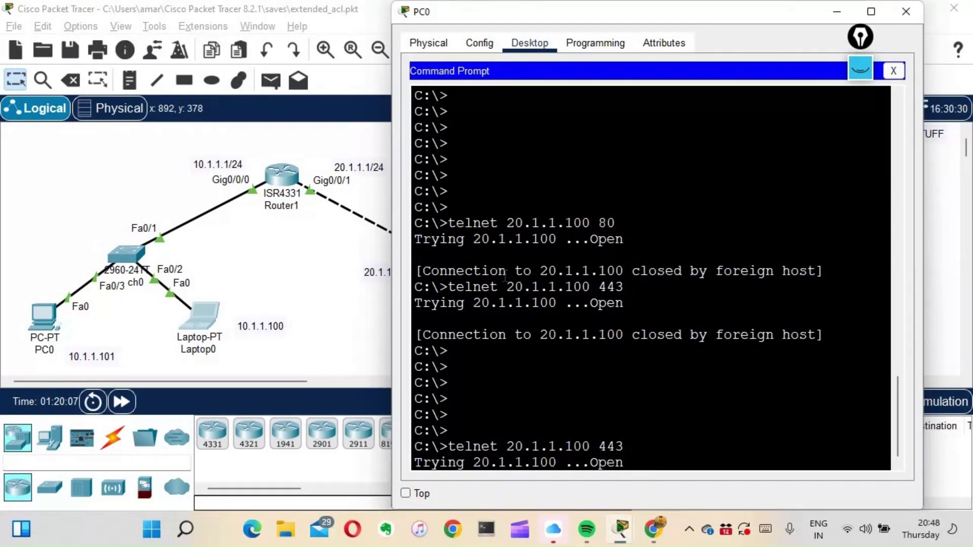
Step: Test HTTP access from PC0 with telnet 20.1.1.100 80, and return to the topology workspace
key("Return")
key("Return")
key("Up")
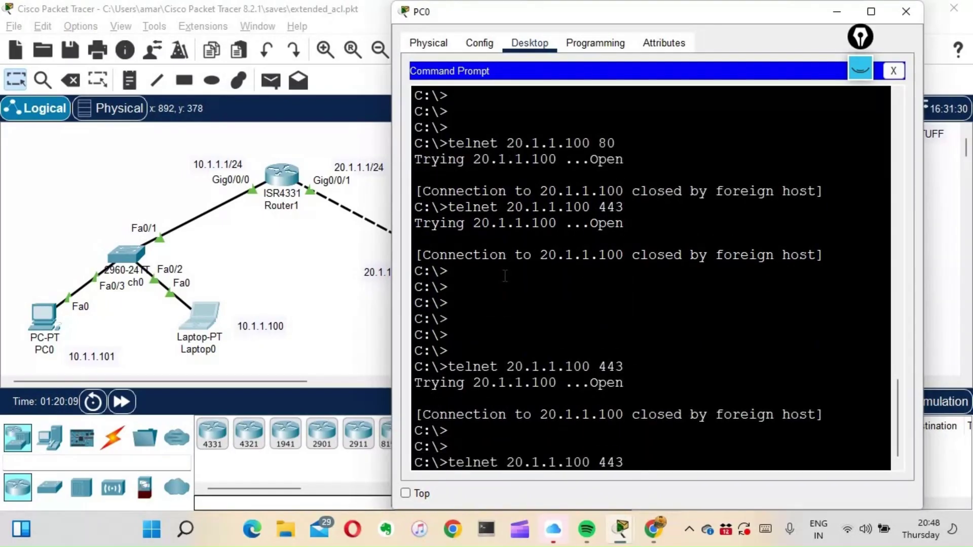
key("Up")
key("Return")
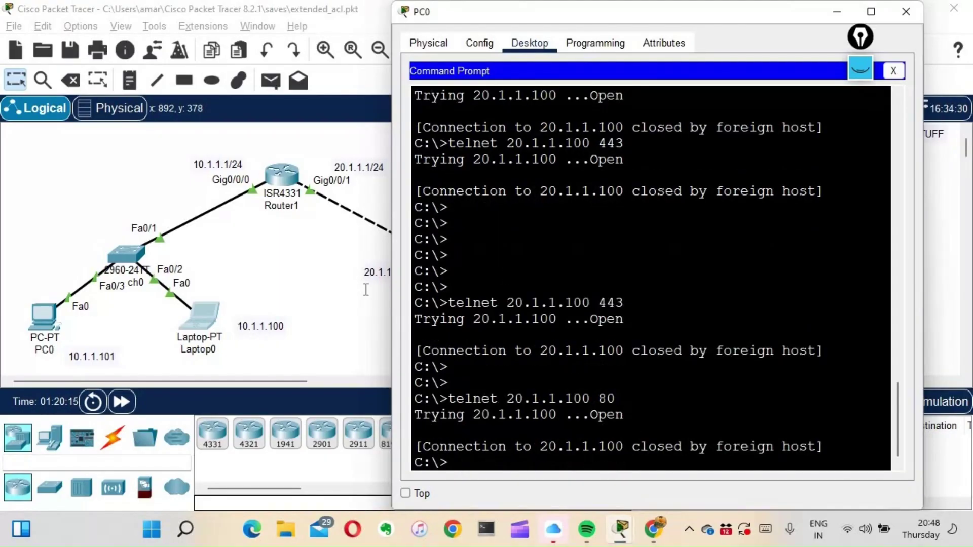
left_click_drag(627, 419, 379, 288)
left_click(627, 343)
left_click(323, 334)
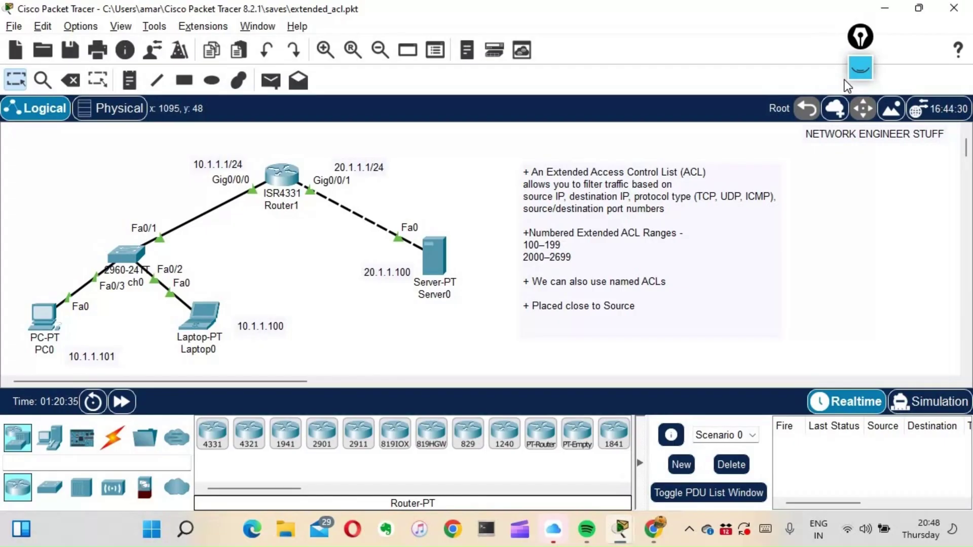
Step: Switch to the NETWORK ENGINEER STUFF blog in Chrome and look through the Extended ACLs post and the older posts below it
mouse_move(654, 529)
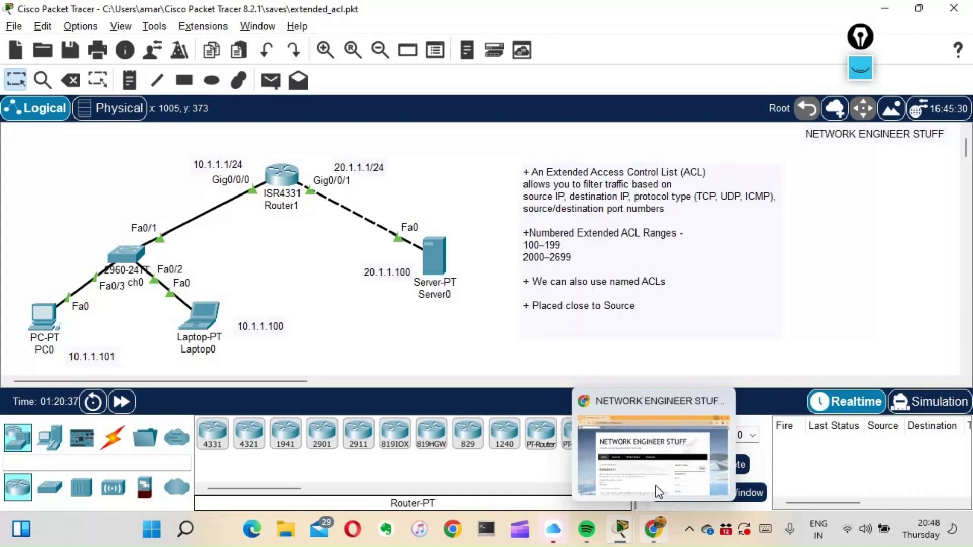
left_click(729, 422)
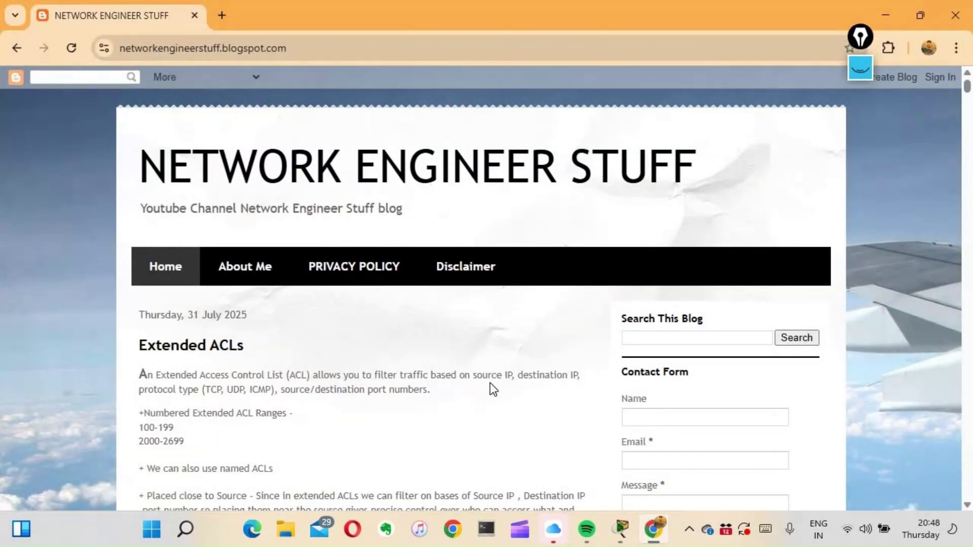
scroll(493, 390, "down", 2)
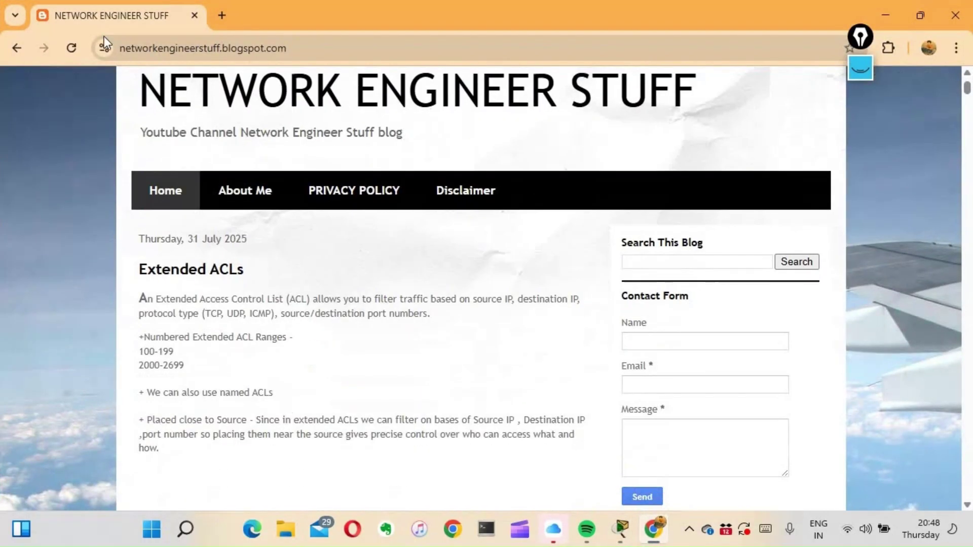
left_click_drag(122, 49, 285, 49)
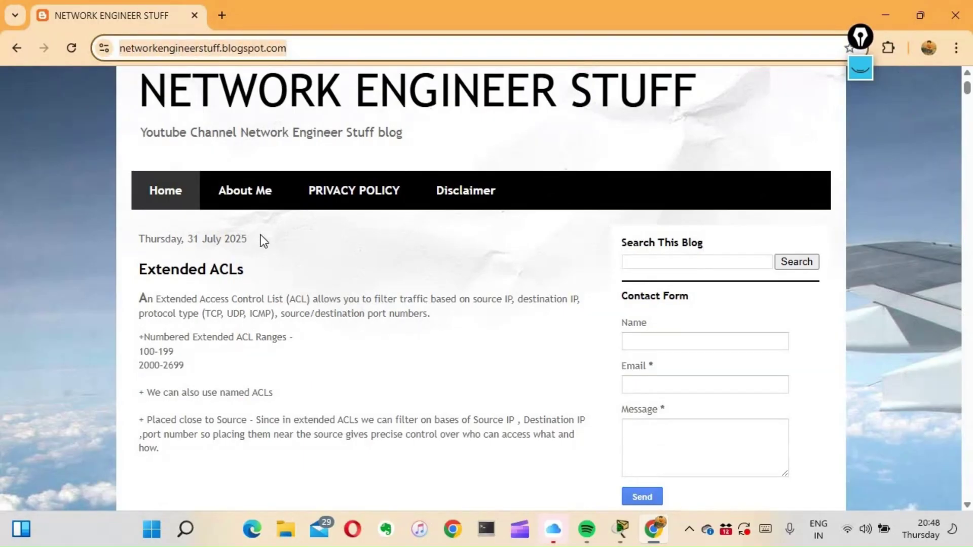
scroll(215, 278, "down", 2)
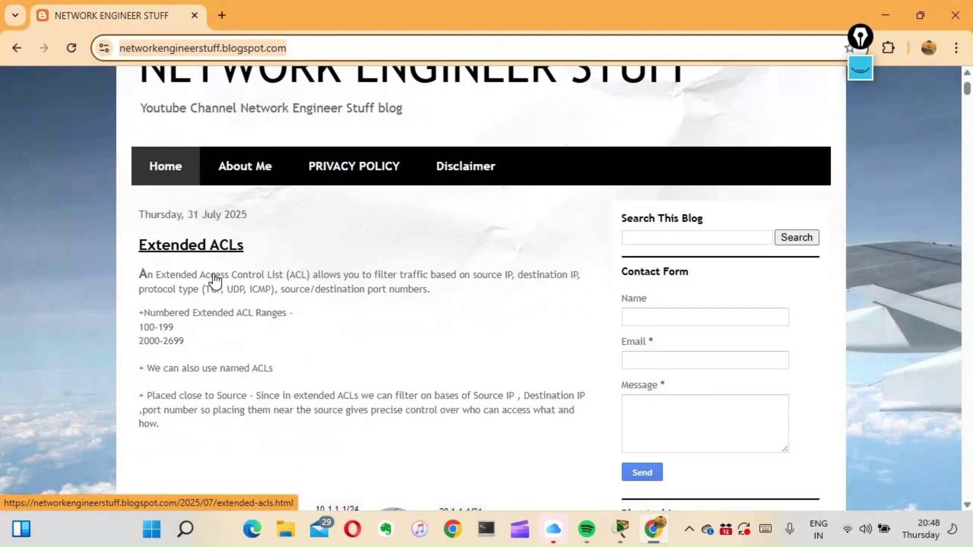
scroll(215, 279, "down", 15)
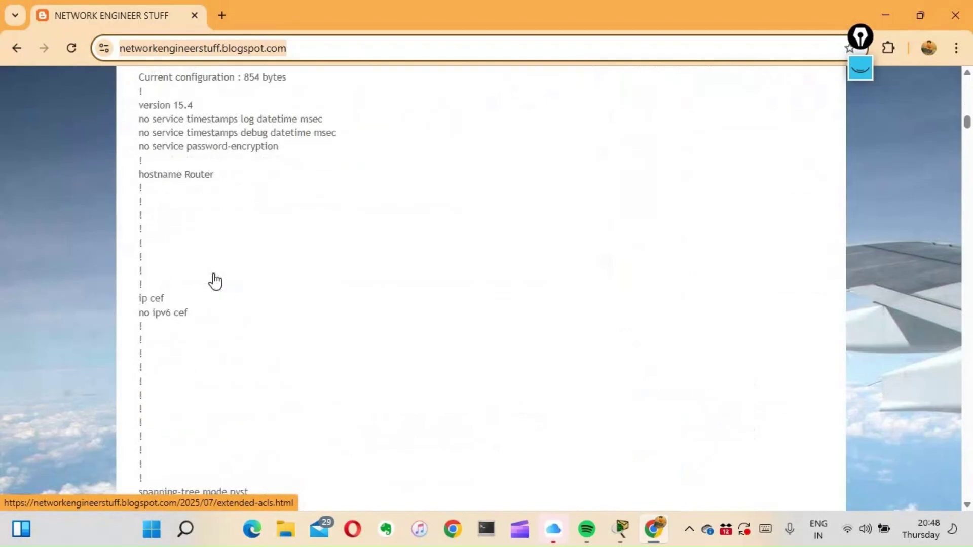
scroll(215, 281, "down", 15)
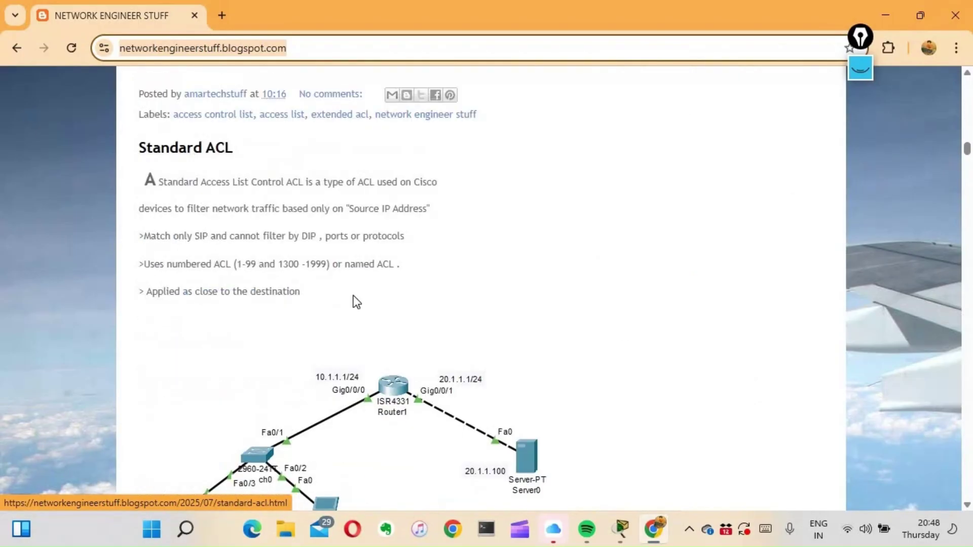
scroll(354, 296, "down", 18)
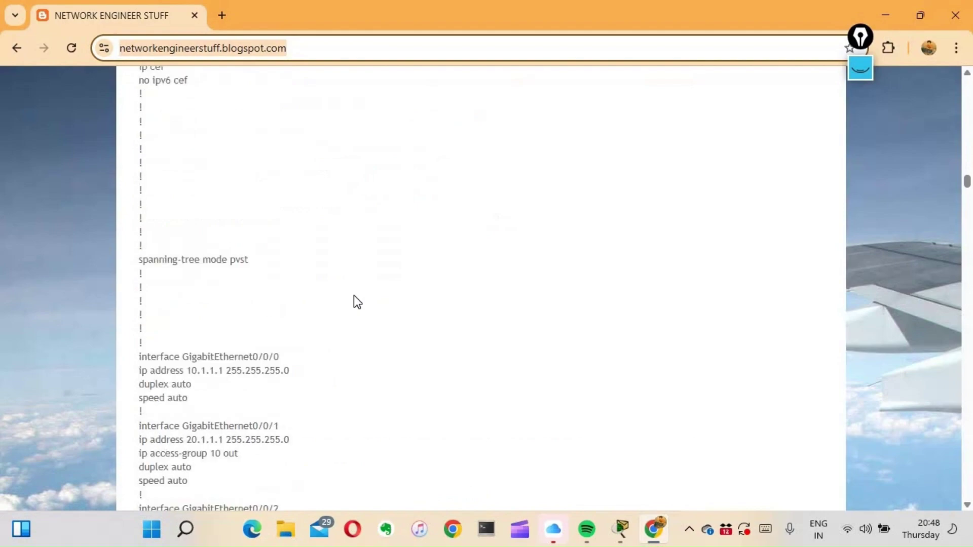
scroll(354, 296, "down", 15)
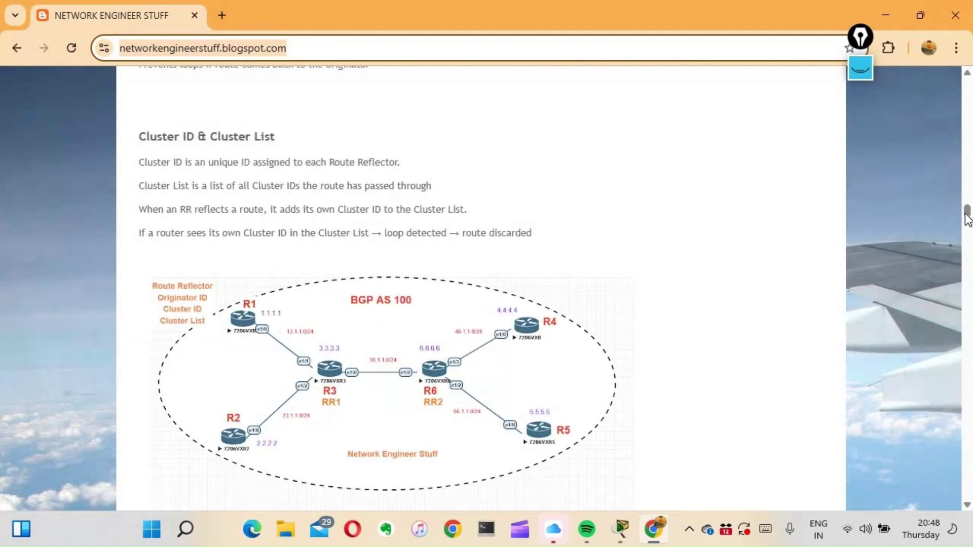
scroll(669, 314, "up", 20)
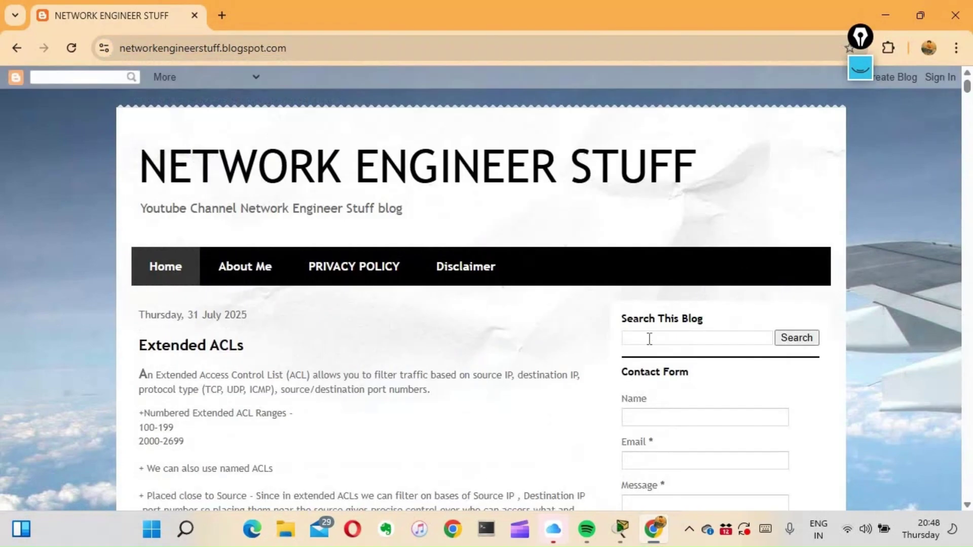
Step: Search the blog for ipsec and look through the IPSEC VPN post's playlists and chapter notes
left_click(649, 339)
left_click_drag(621, 318, 649, 335)
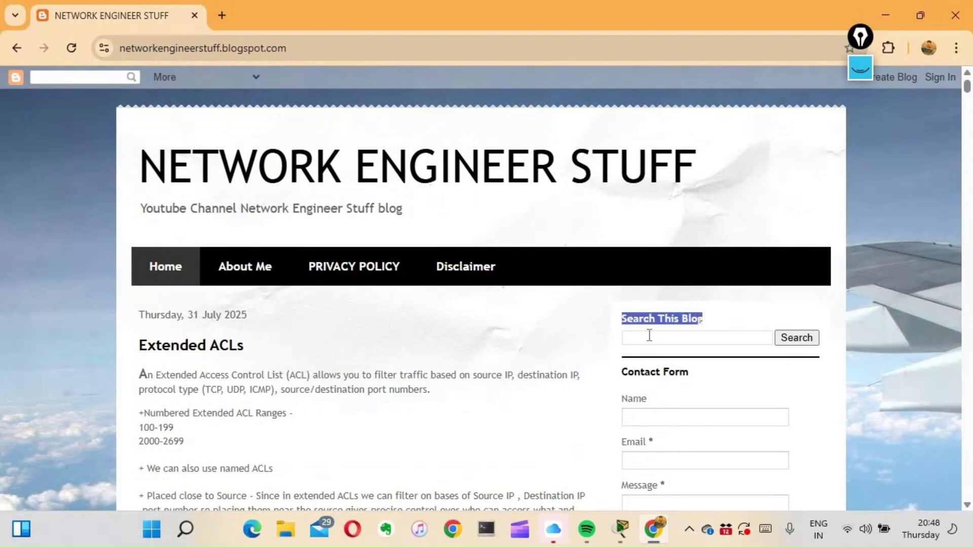
left_click(649, 337)
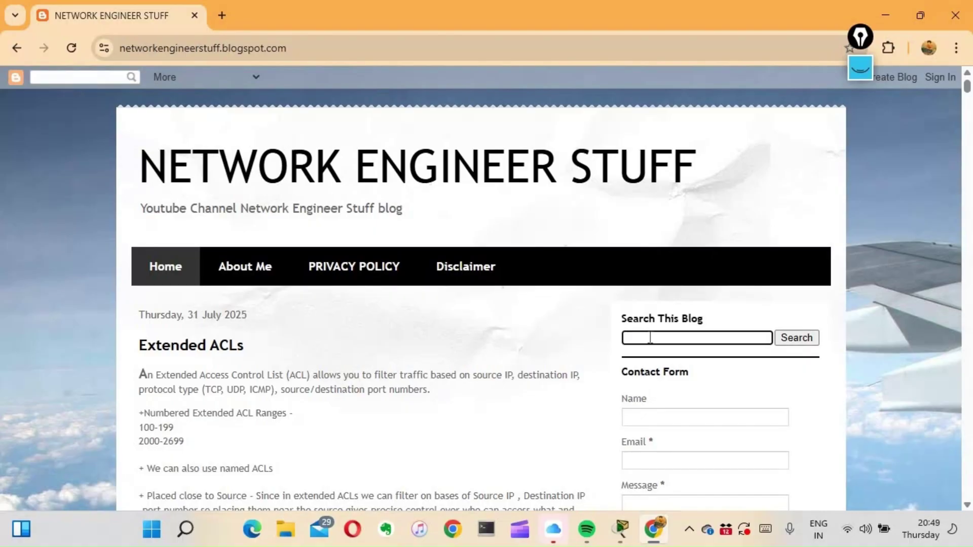
type("ip sel")
key("BackSpace")
key("BackSpace")
type("ec")
key("Return")
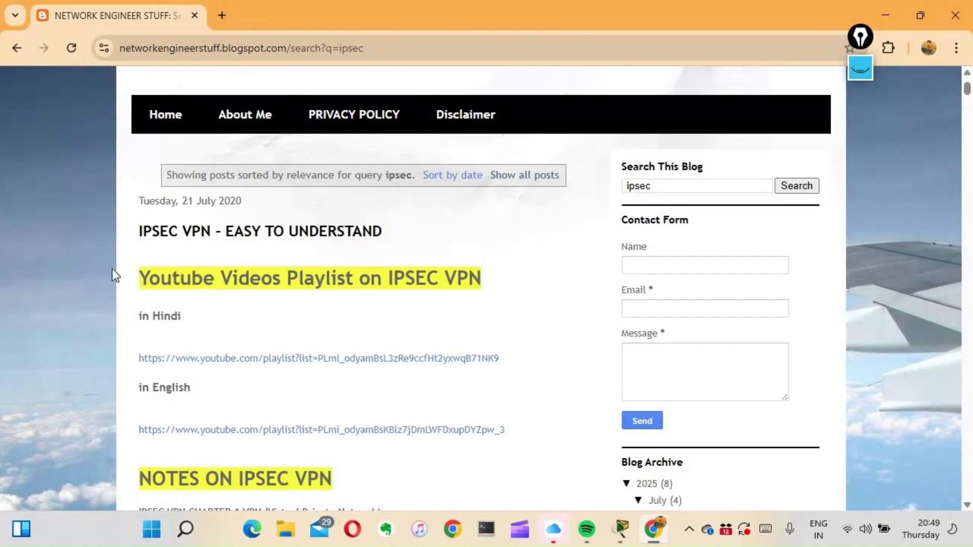
left_click_drag(391, 233, 26, 261)
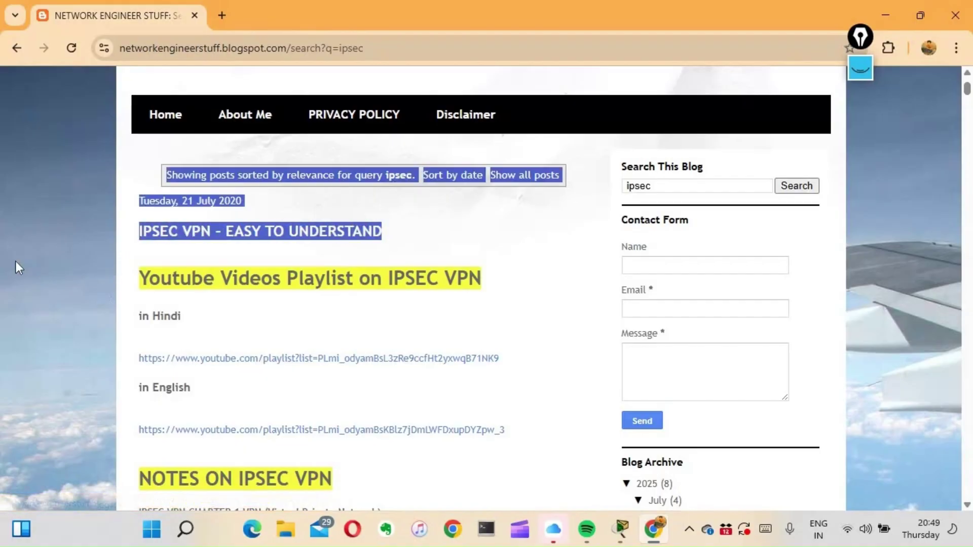
left_click(16, 260)
scroll(16, 261, "down", 3)
scroll(202, 265, "down", 2)
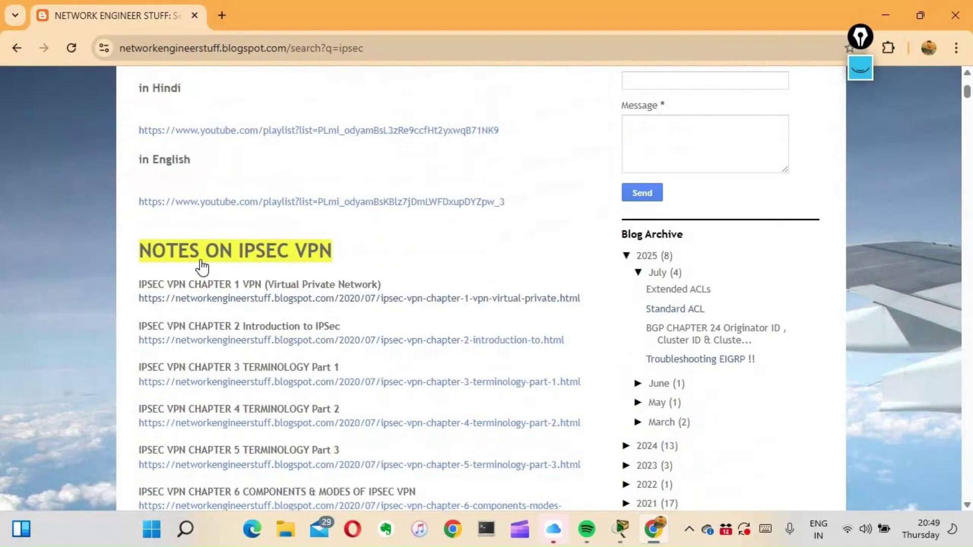
Step: Search the blog for eigrp and look through the Troubleshooting EIGRP post
scroll(202, 265, "up", 8)
left_click_drag(671, 337, 547, 337)
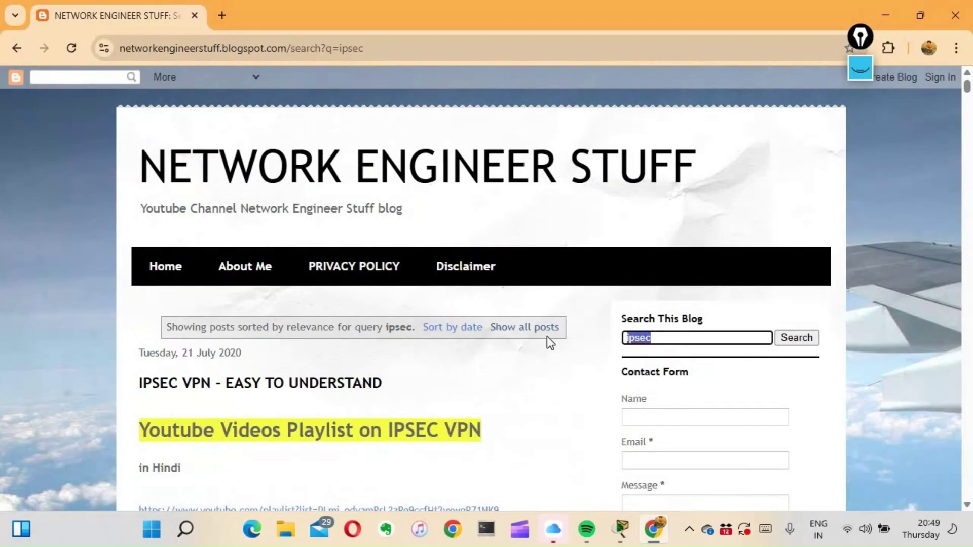
type("eigrp")
key("Return")
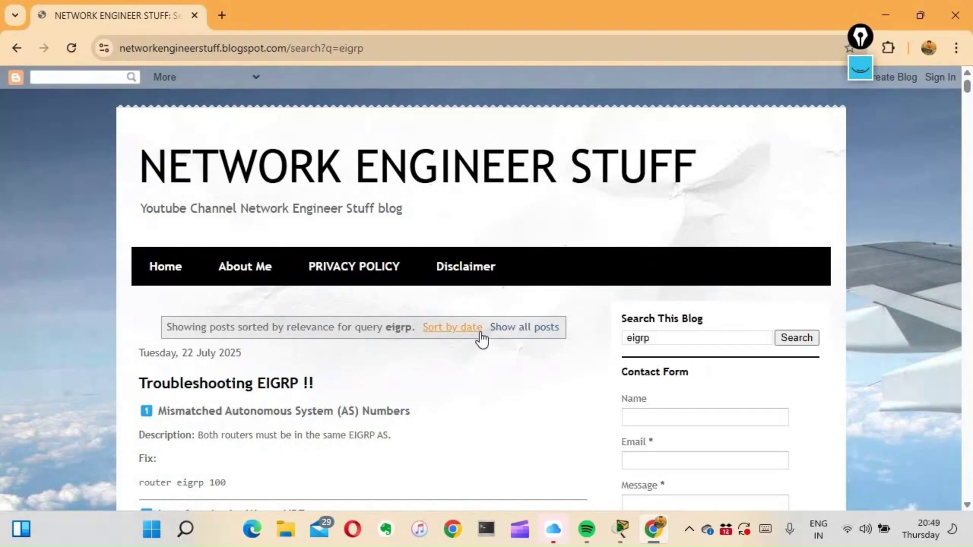
scroll(479, 333, "down", 2)
scroll(480, 334, "down", 2)
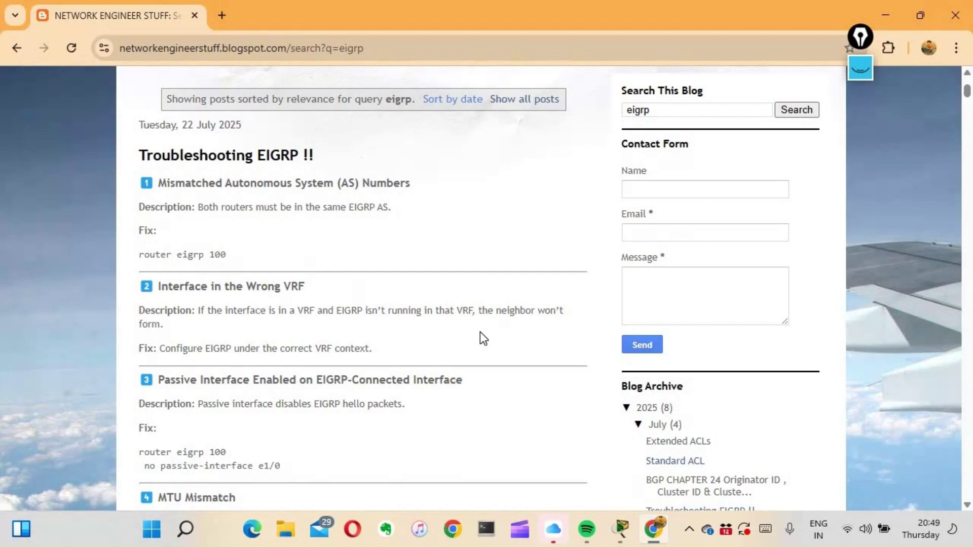